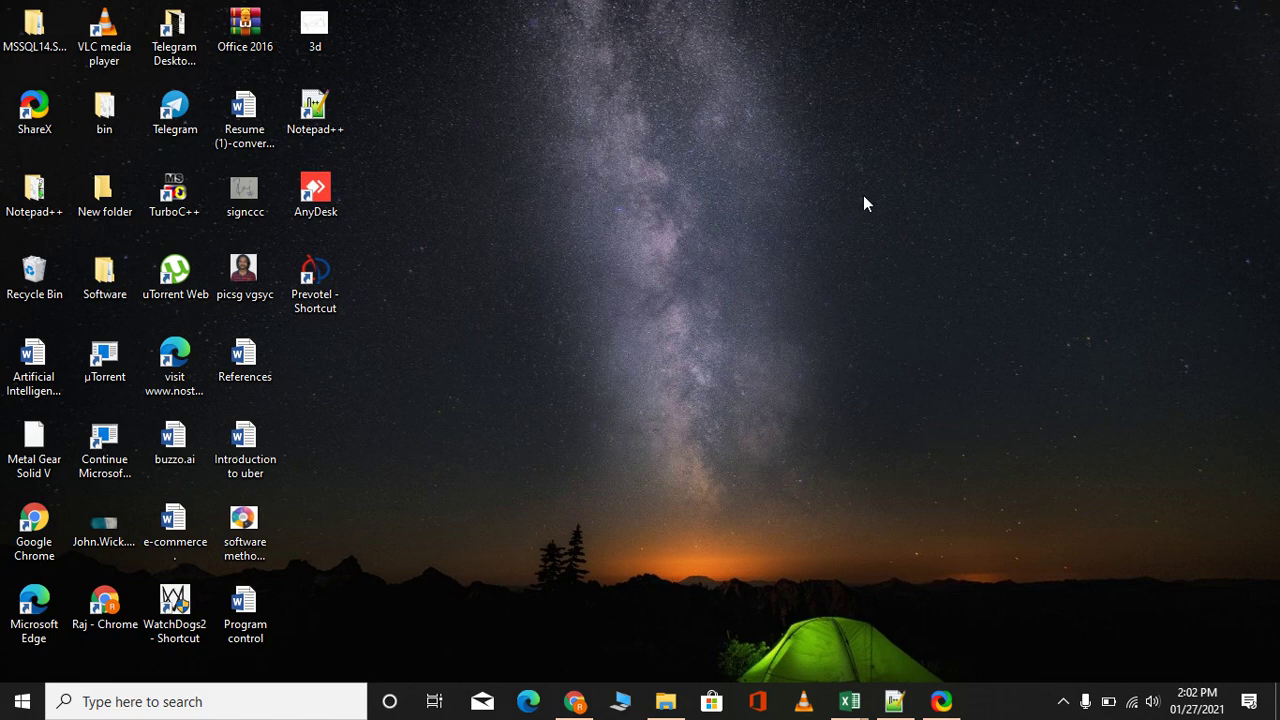
# Launch Prevotel from its desktop shortcut to reach the login window
pyautogui.click(331, 276)
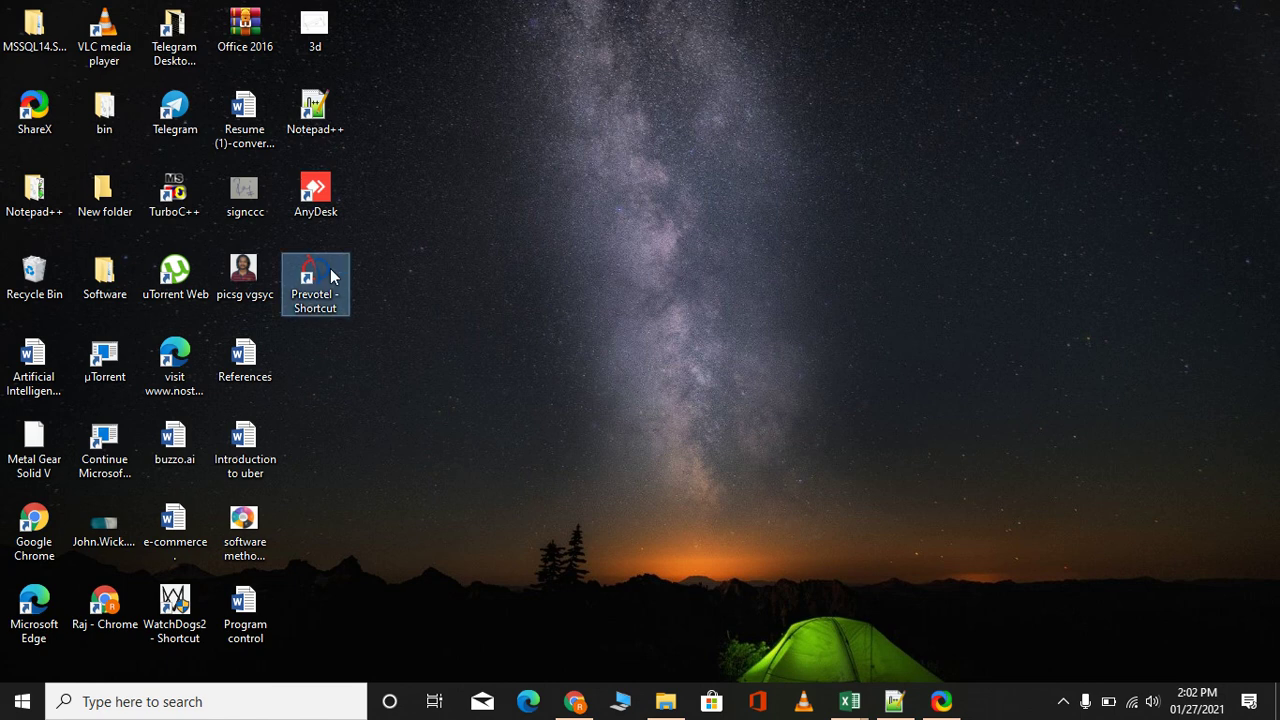
pyautogui.doubleClick(331, 276)
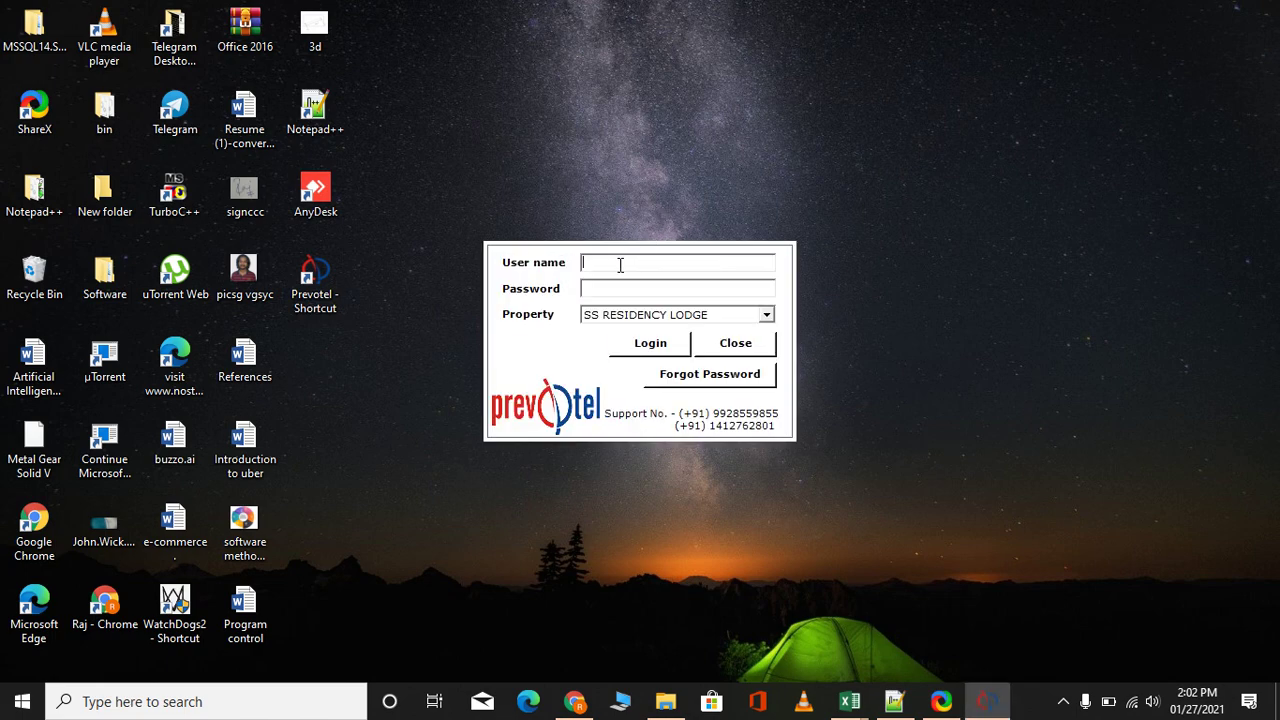
# Log in with the admin user name and password, then acknowledge the image path notice
pyautogui.write('A')
pyautogui.write('dmin')
pyautogui.write('*')
pyautogui.write('****')
pyautogui.press('Tab')
pyautogui.press('Return')
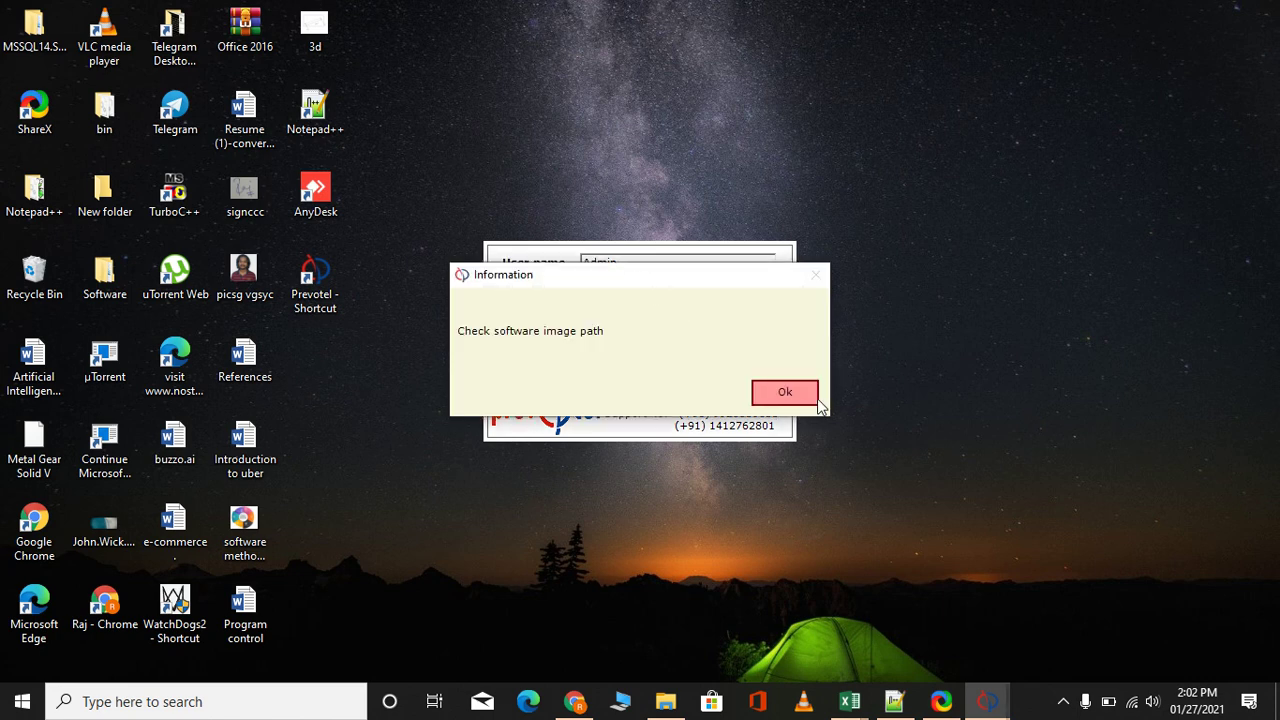
pyautogui.click(790, 392)
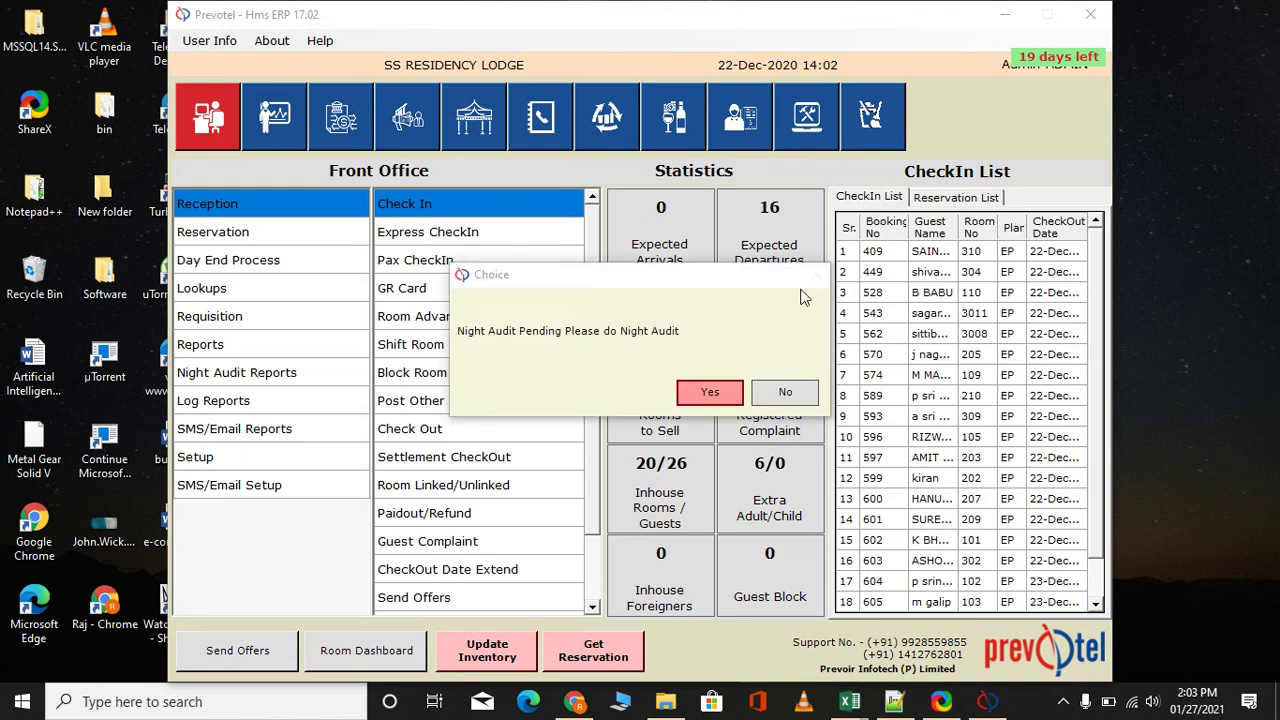
# Decline the pending night audit and open Check In from the Reception section
pyautogui.click(786, 393)
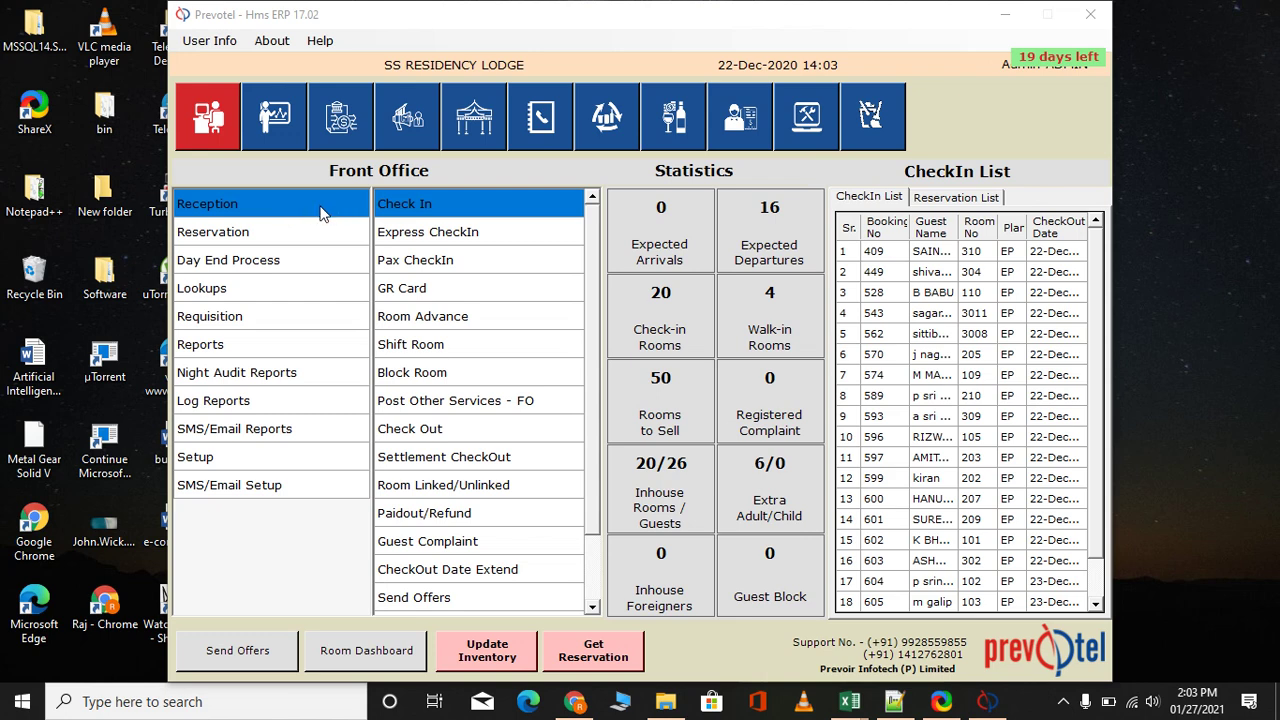
pyautogui.click(412, 208)
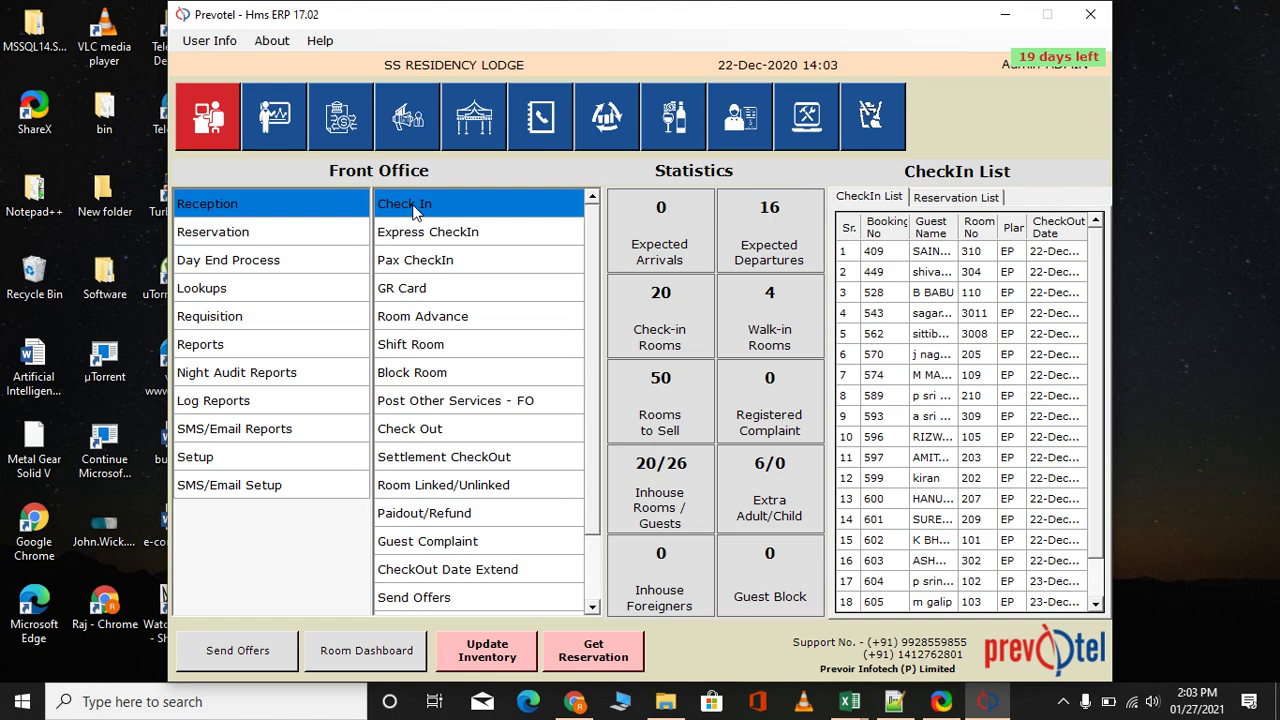
pyautogui.doubleClick(415, 206)
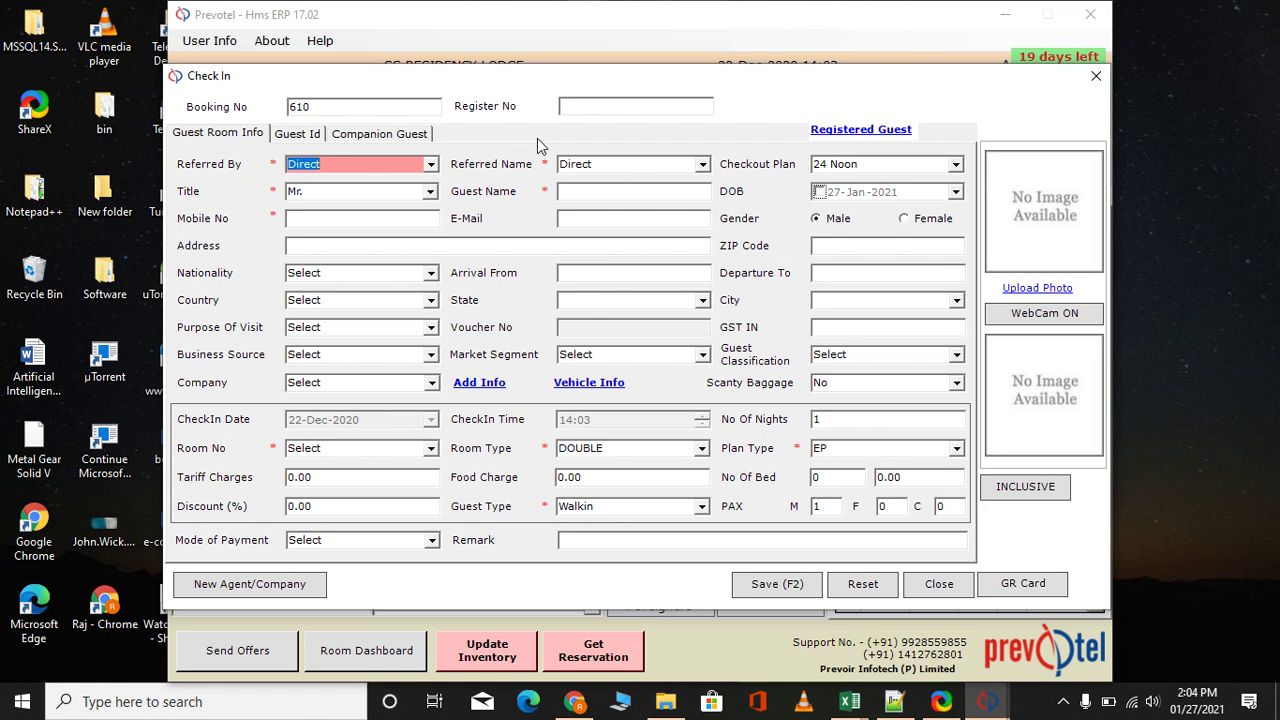
# Enter the guest's name and mobile number in the Check In form
pyautogui.press('Tab')
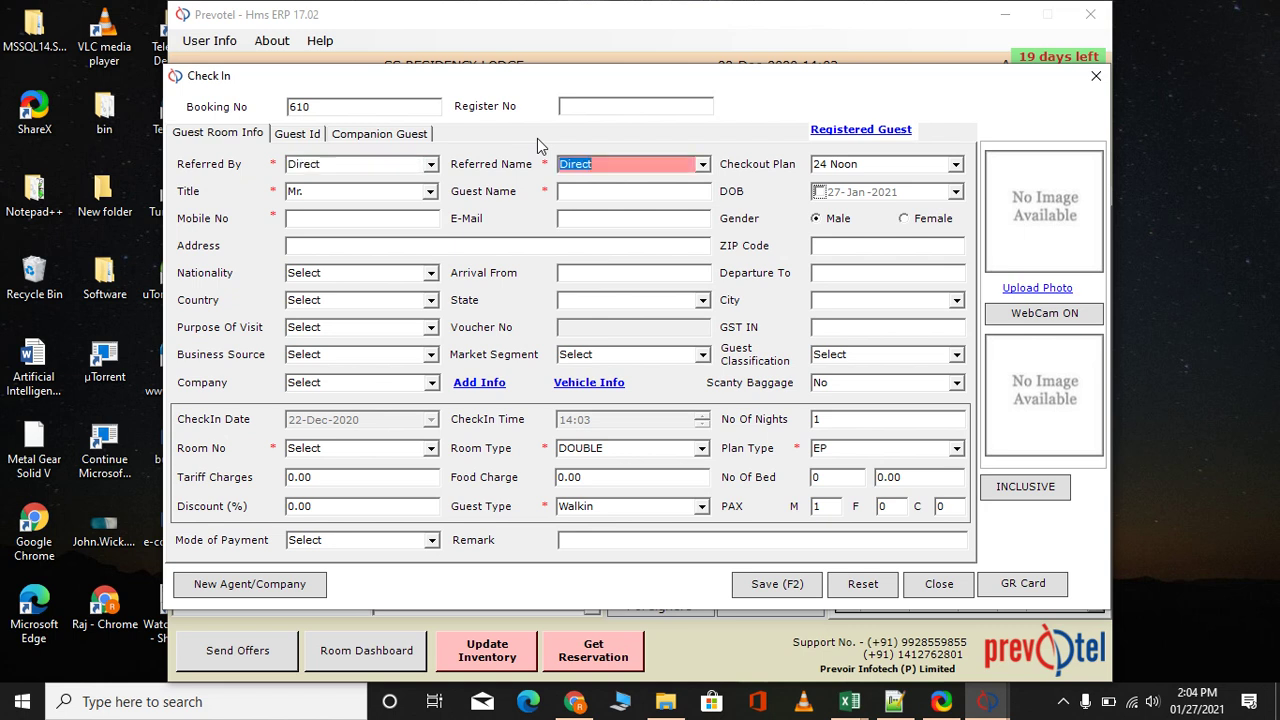
pyautogui.press('Tab')
pyautogui.press('Tab')
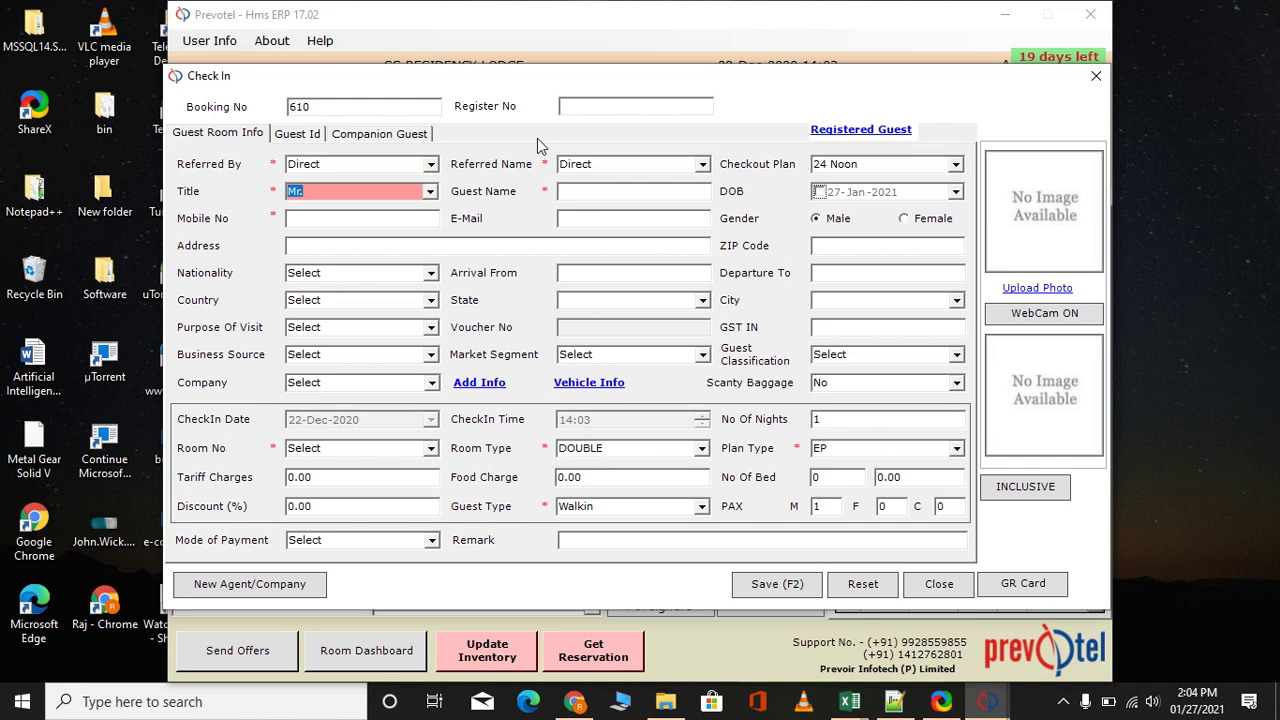
pyautogui.press('Tab')
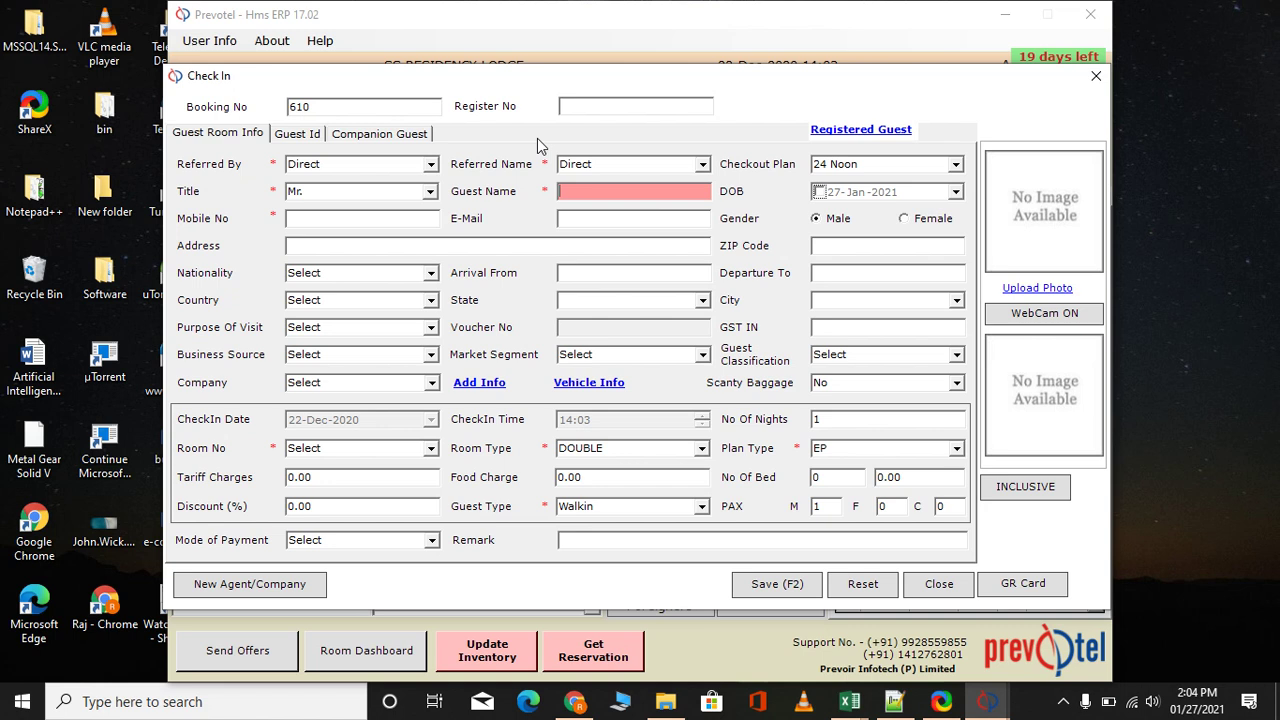
pyautogui.write('test')
pyautogui.press('Tab')
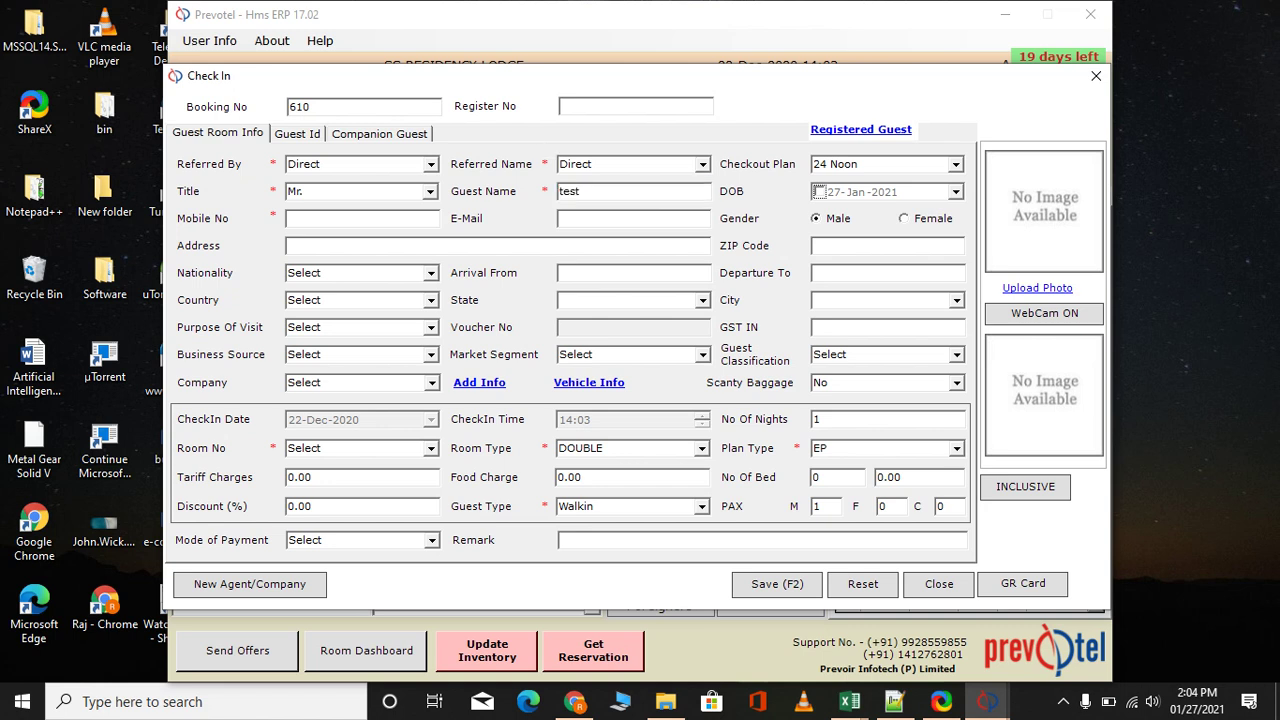
pyautogui.press('Tab')
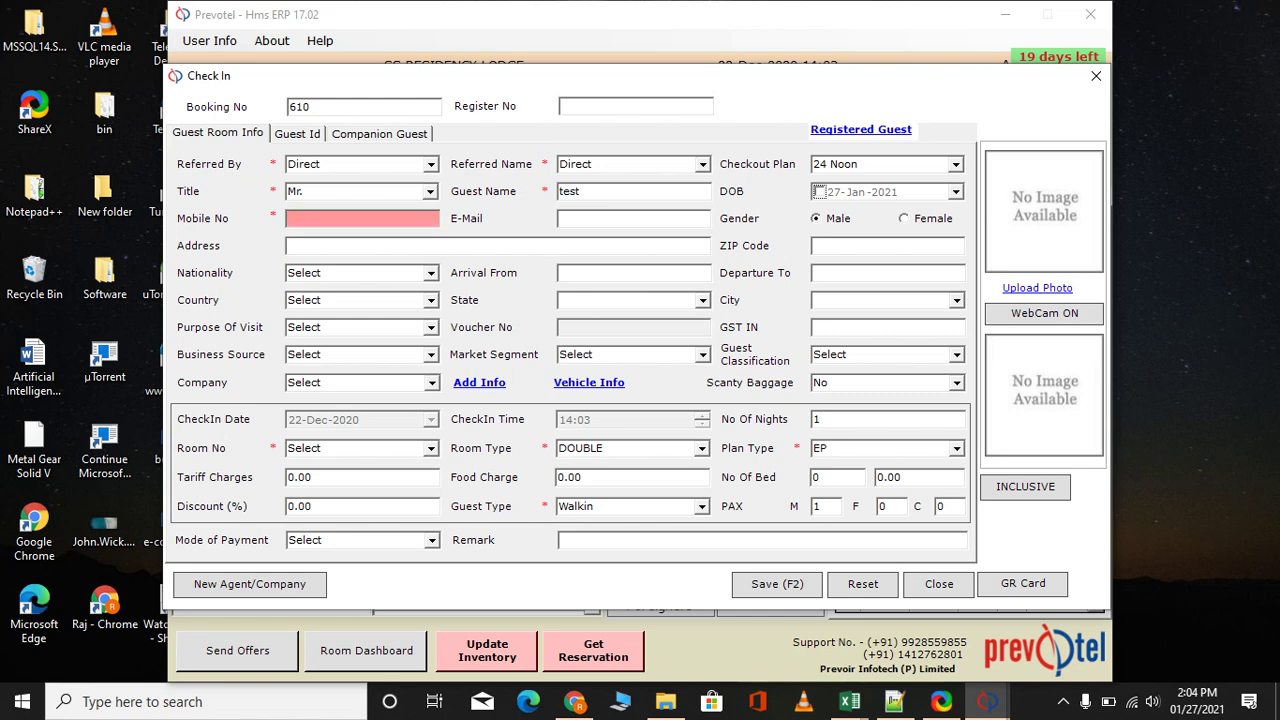
pyautogui.write('7894561230')
# Enter the guest's e-mail and address, correcting a mistyped letter in the address
pyautogui.press('Tab')
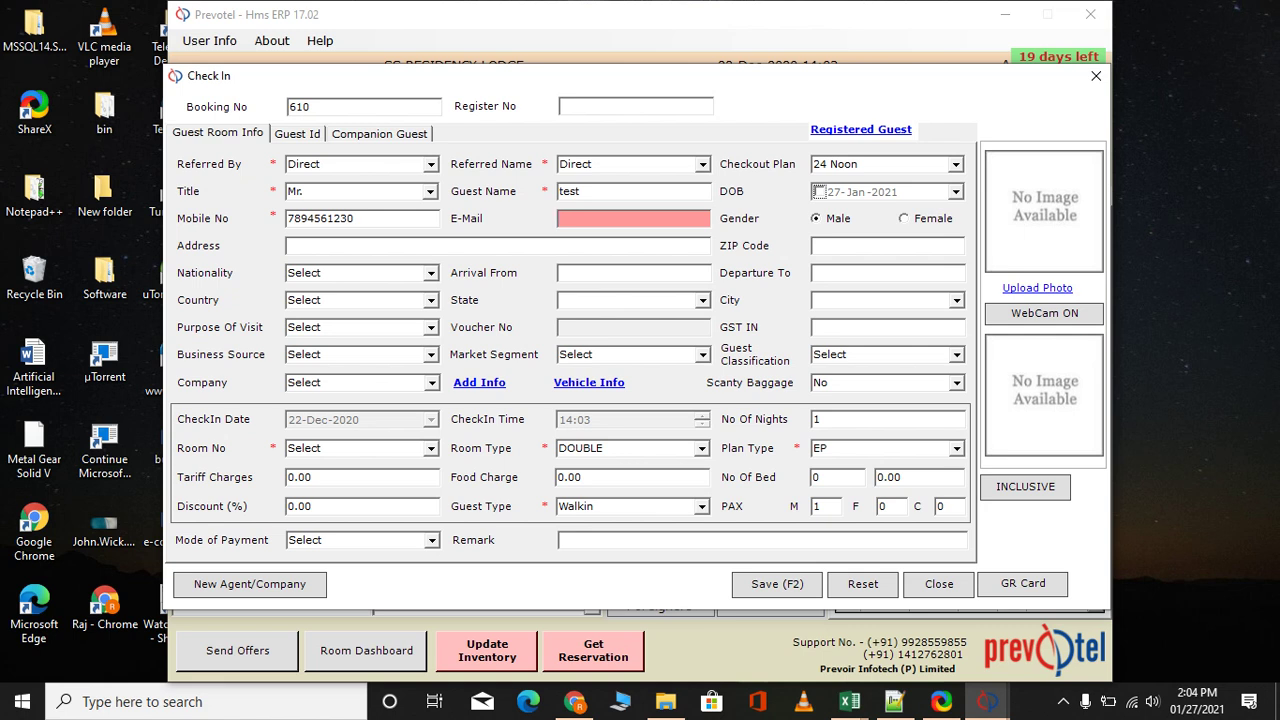
pyautogui.write('abc@gmail.com')
pyautogui.press('Tab')
pyautogui.press('Tab')
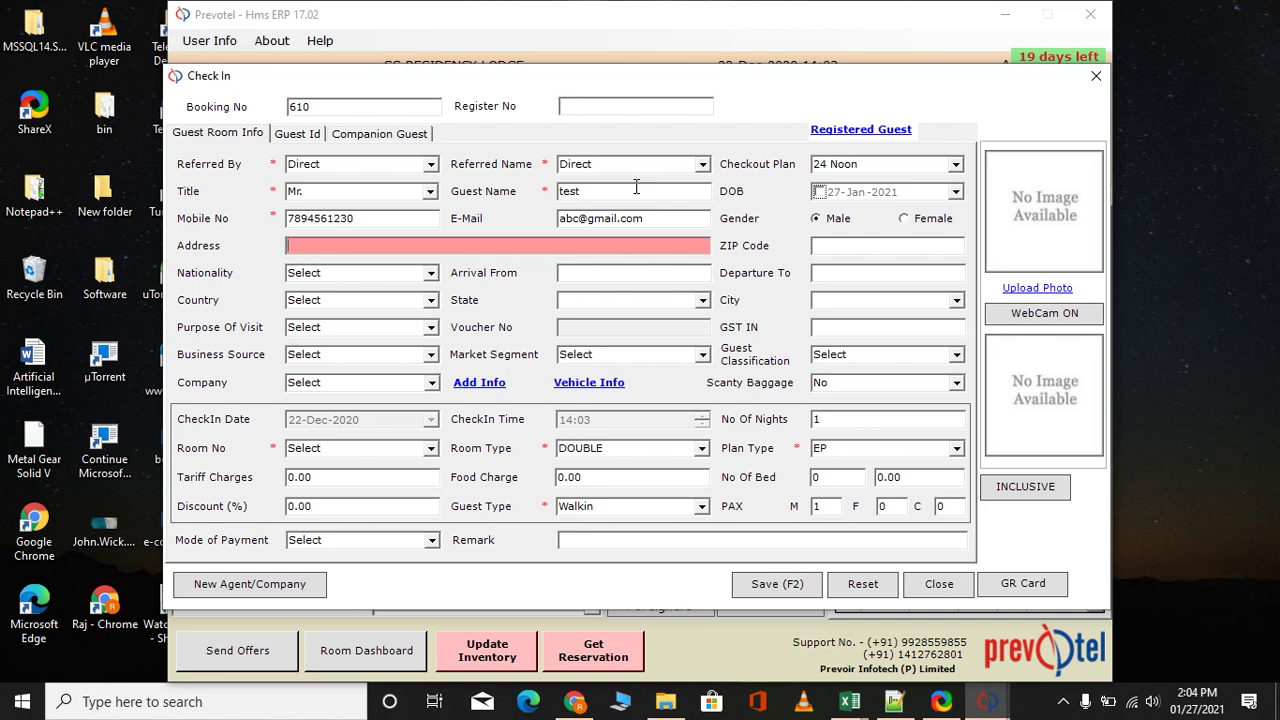
pyautogui.write('abz')
pyautogui.press('BackSpace')
pyautogui.write('c')
pyautogui.press('Tab')
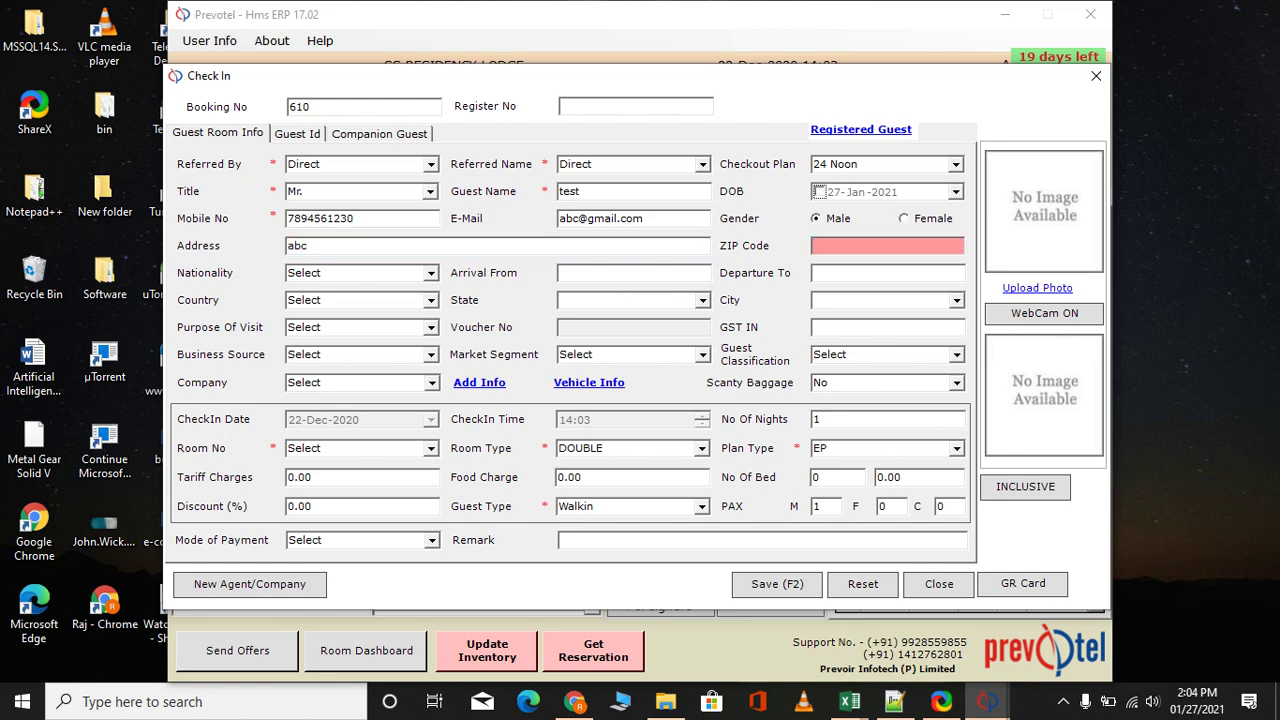
pyautogui.press('Tab')
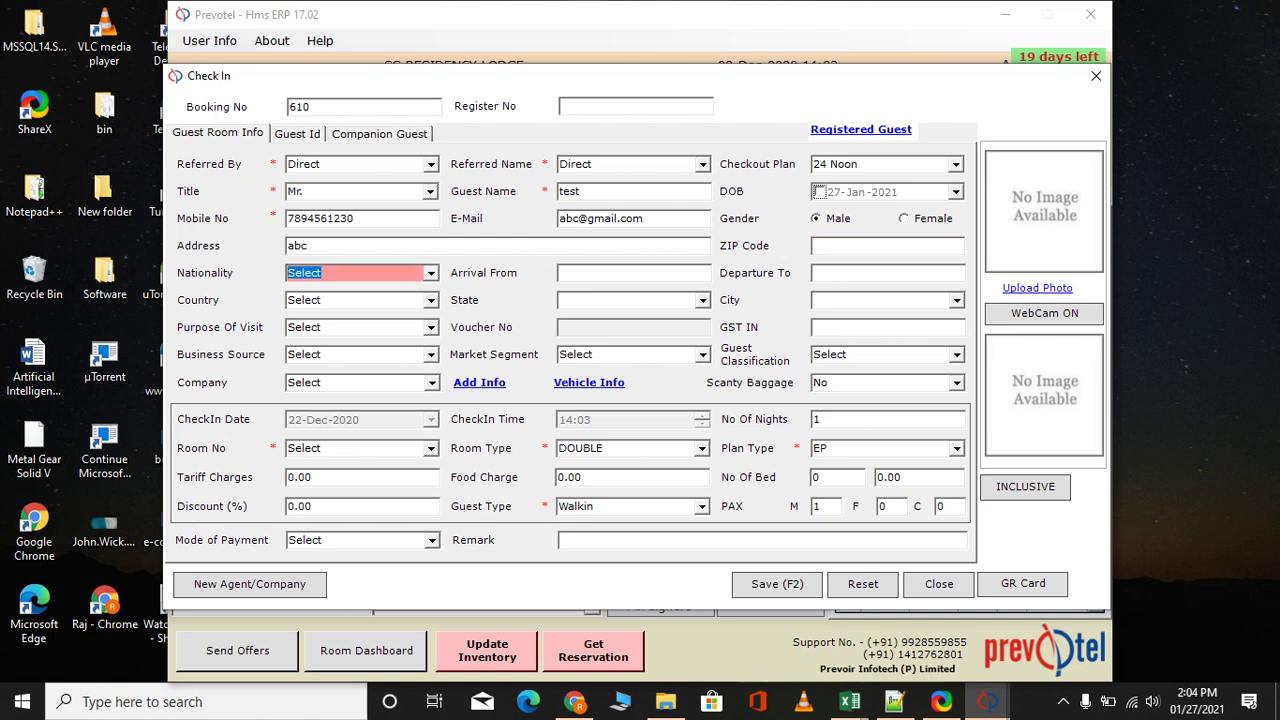
# Set the guest's nationality to Indian
pyautogui.write('i')
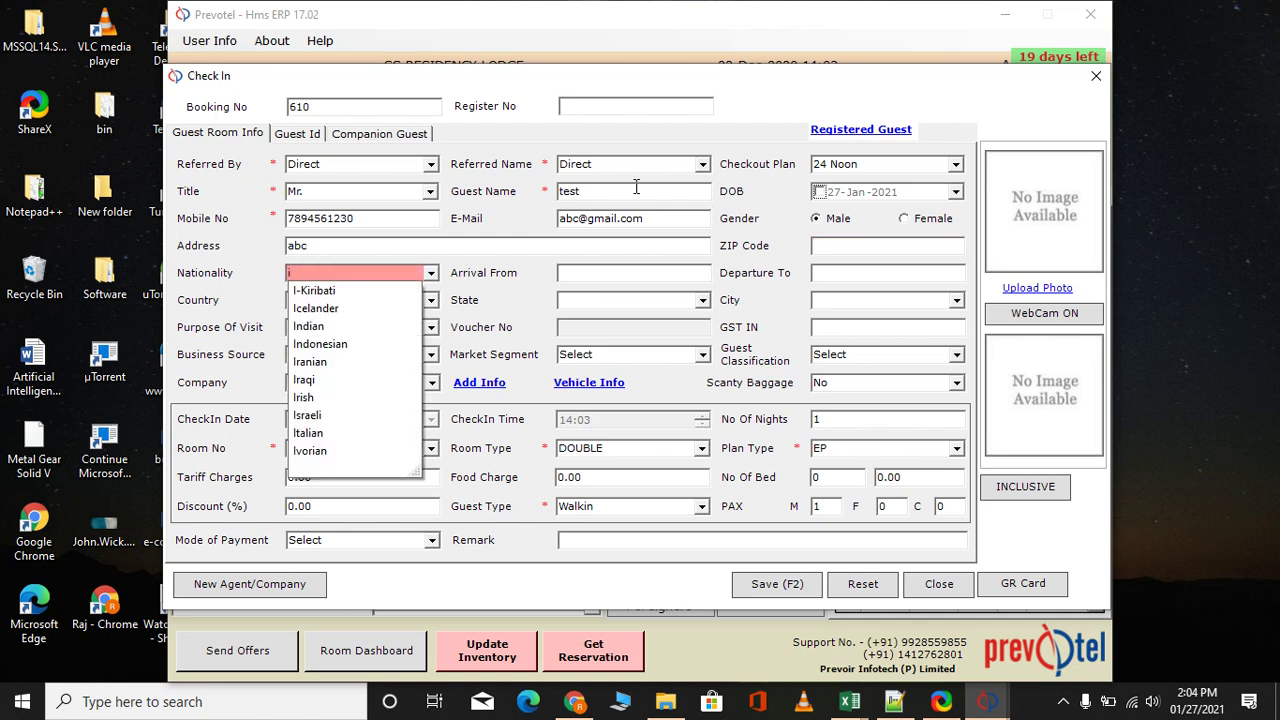
pyautogui.write('n')
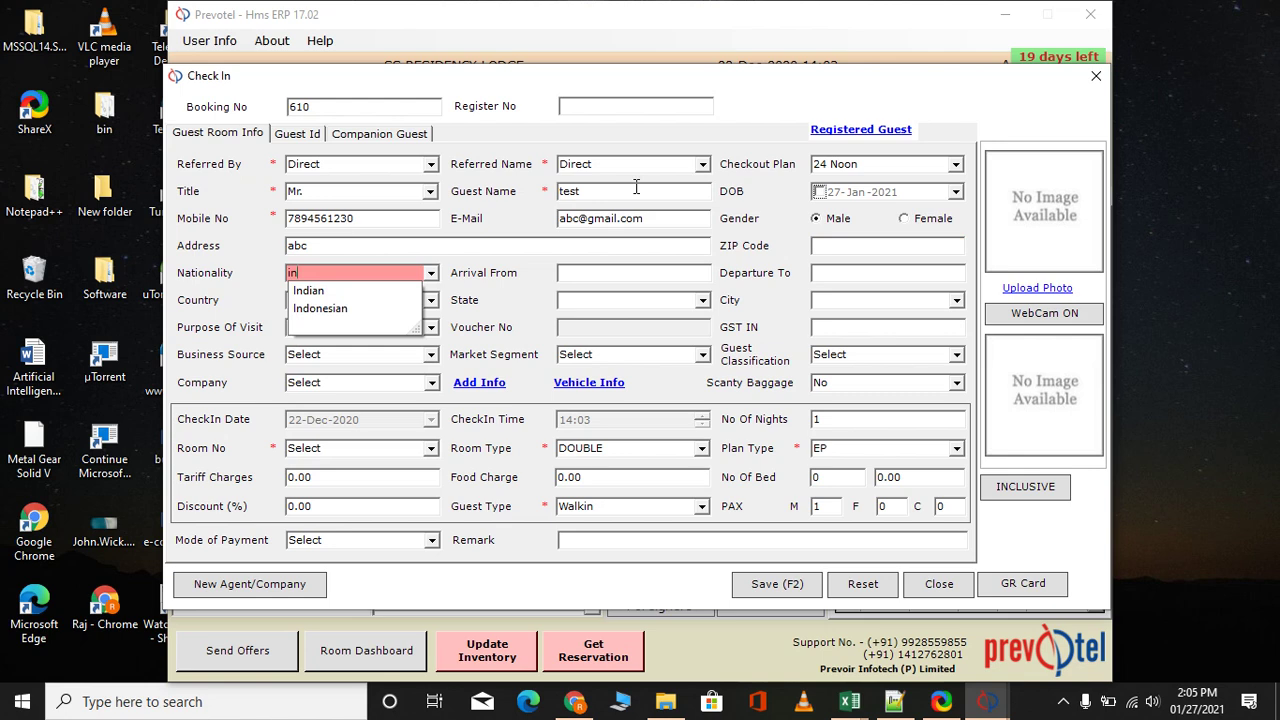
pyautogui.press('Down')
pyautogui.press('Tab')
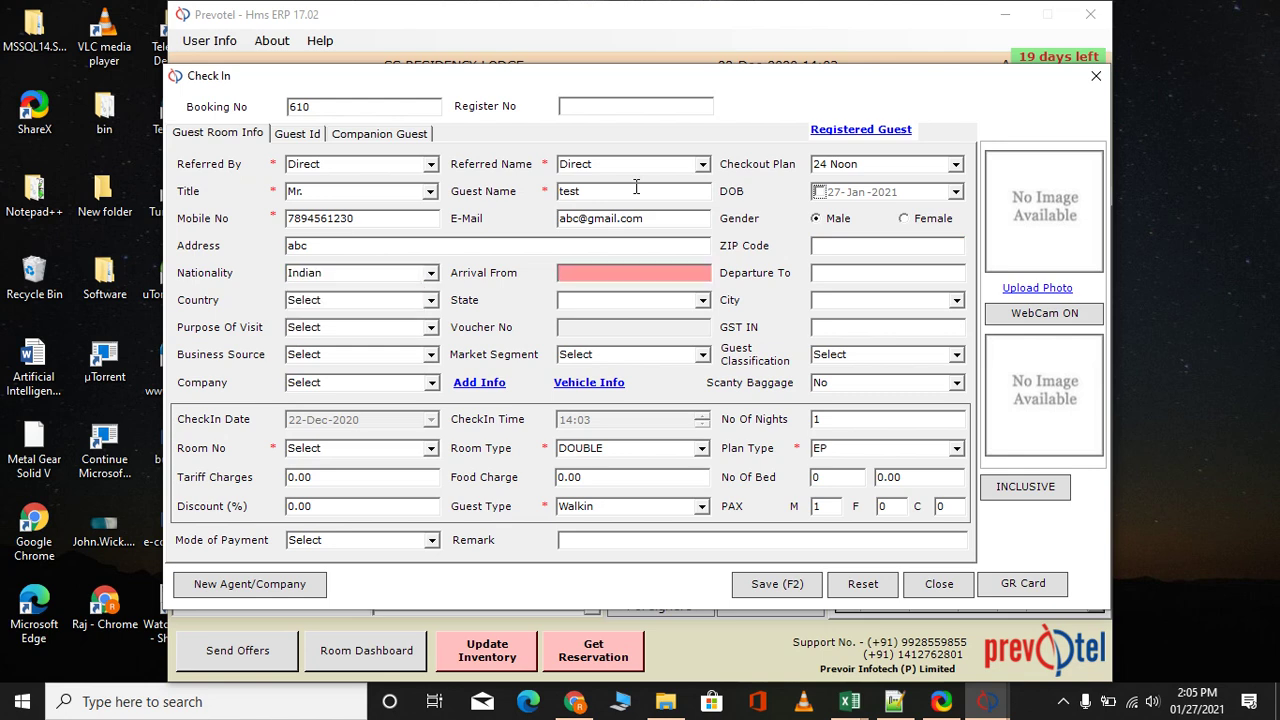
# Skip the arrival, location, GST IN, business source and market segment fields, then open Company Info
pyautogui.press('Tab')
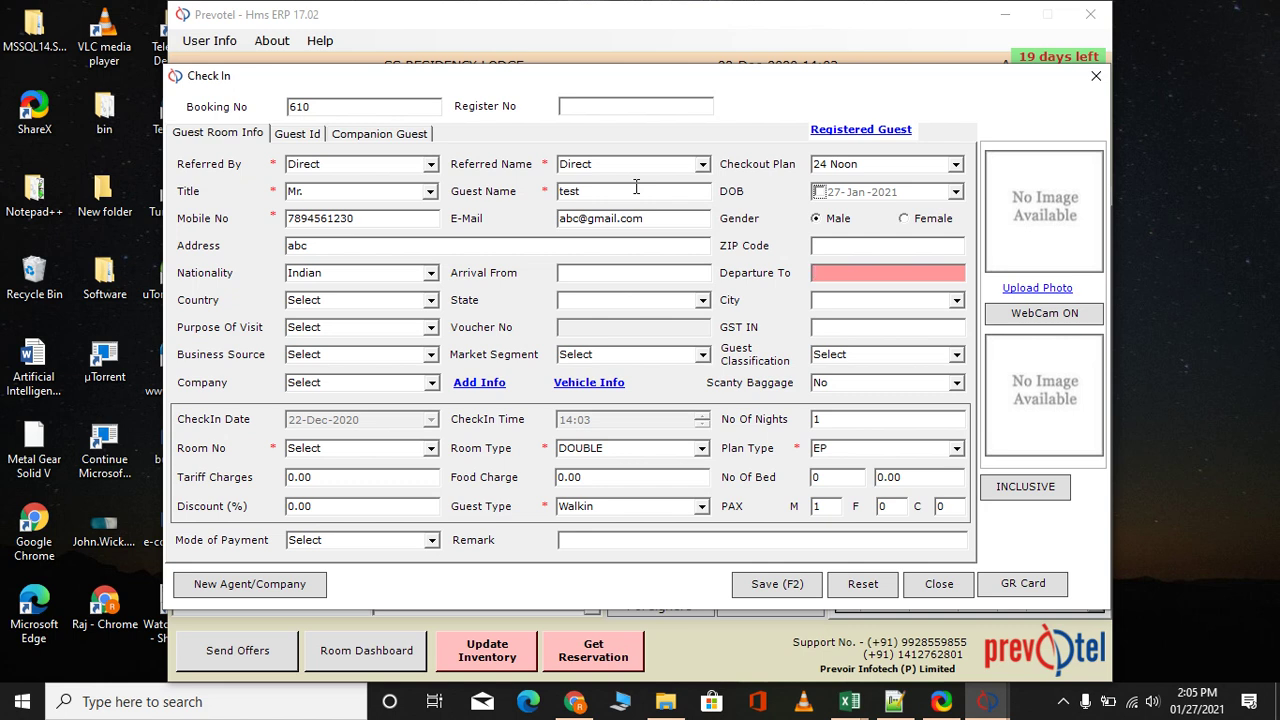
pyautogui.press('Tab')
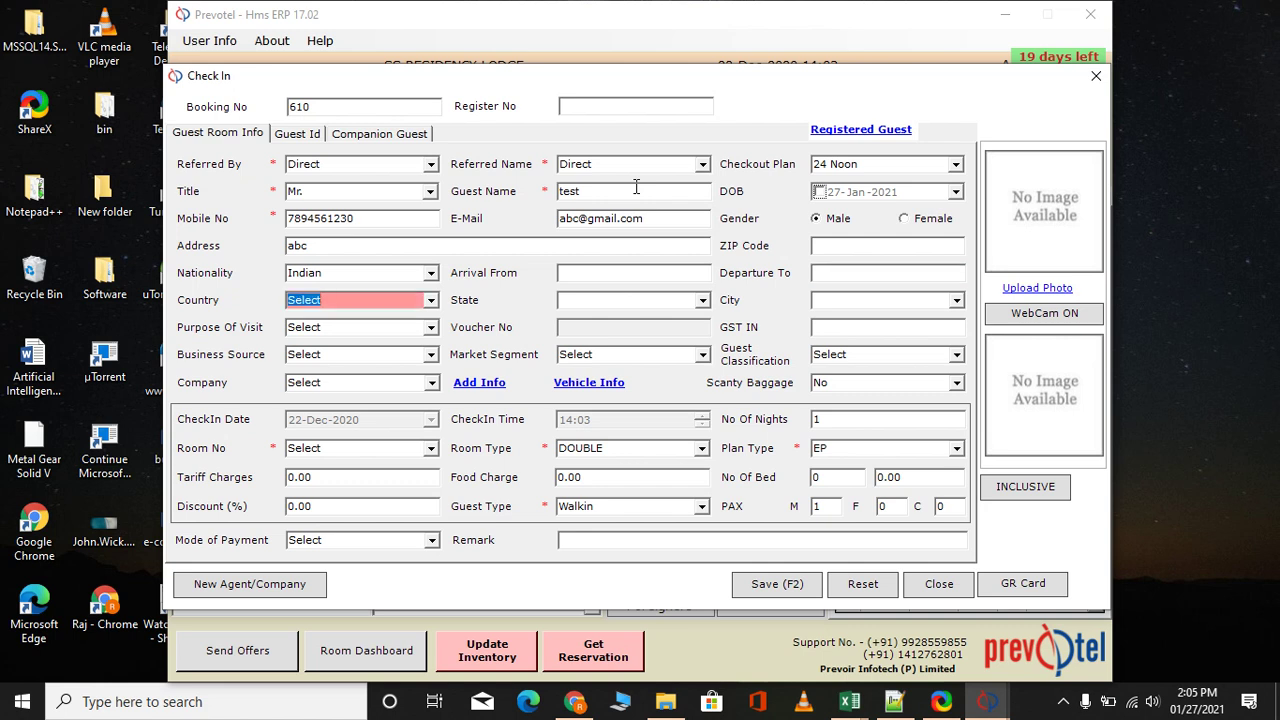
pyautogui.press('Tab')
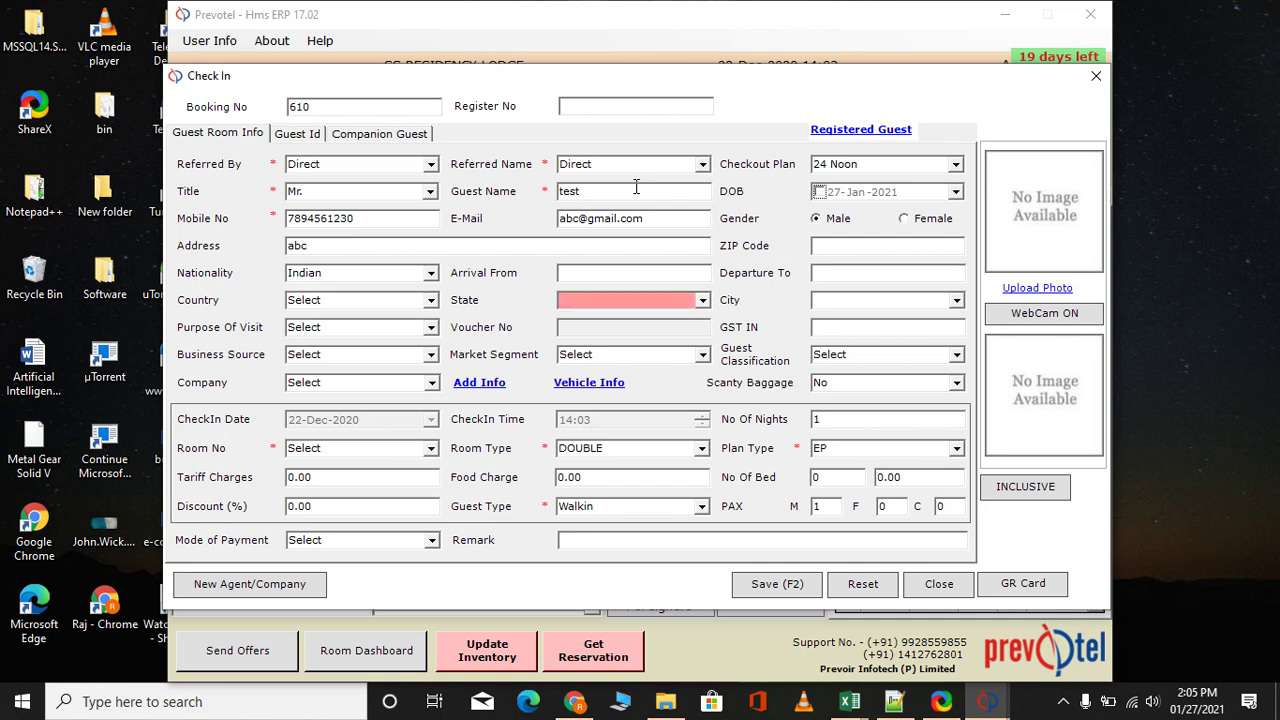
pyautogui.press('Tab')
pyautogui.press('Tab')
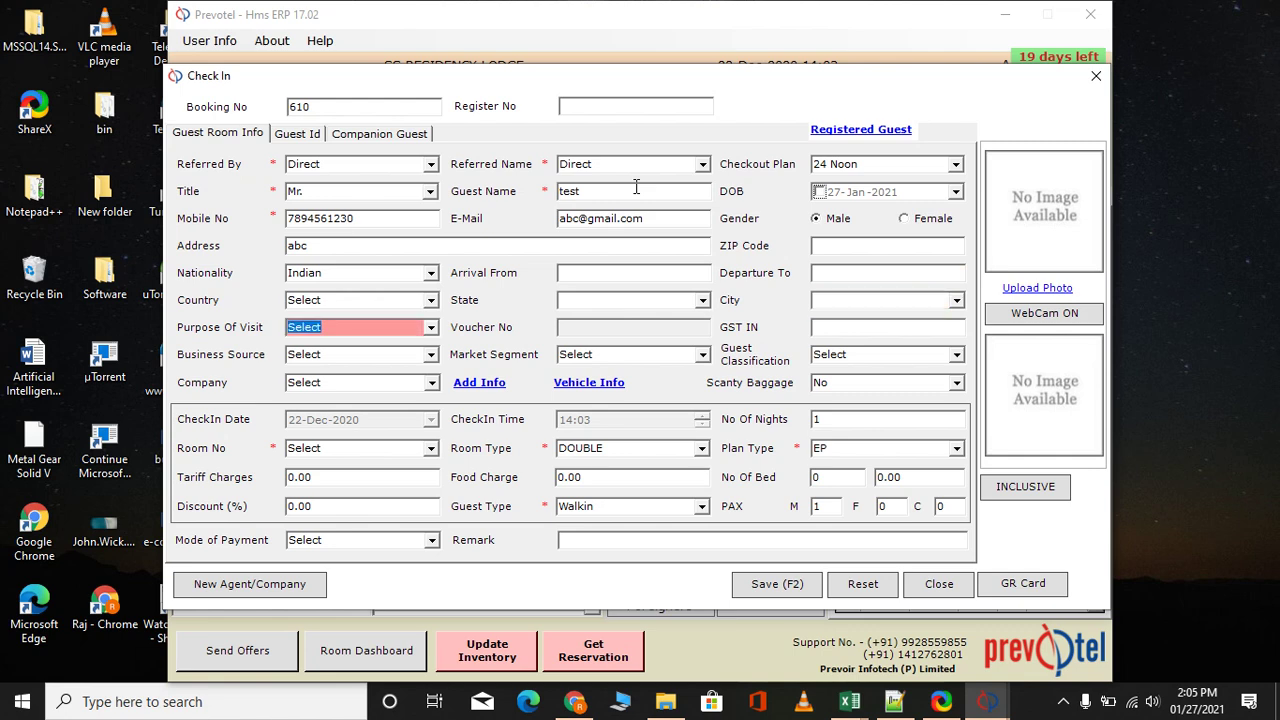
pyautogui.press('Tab')
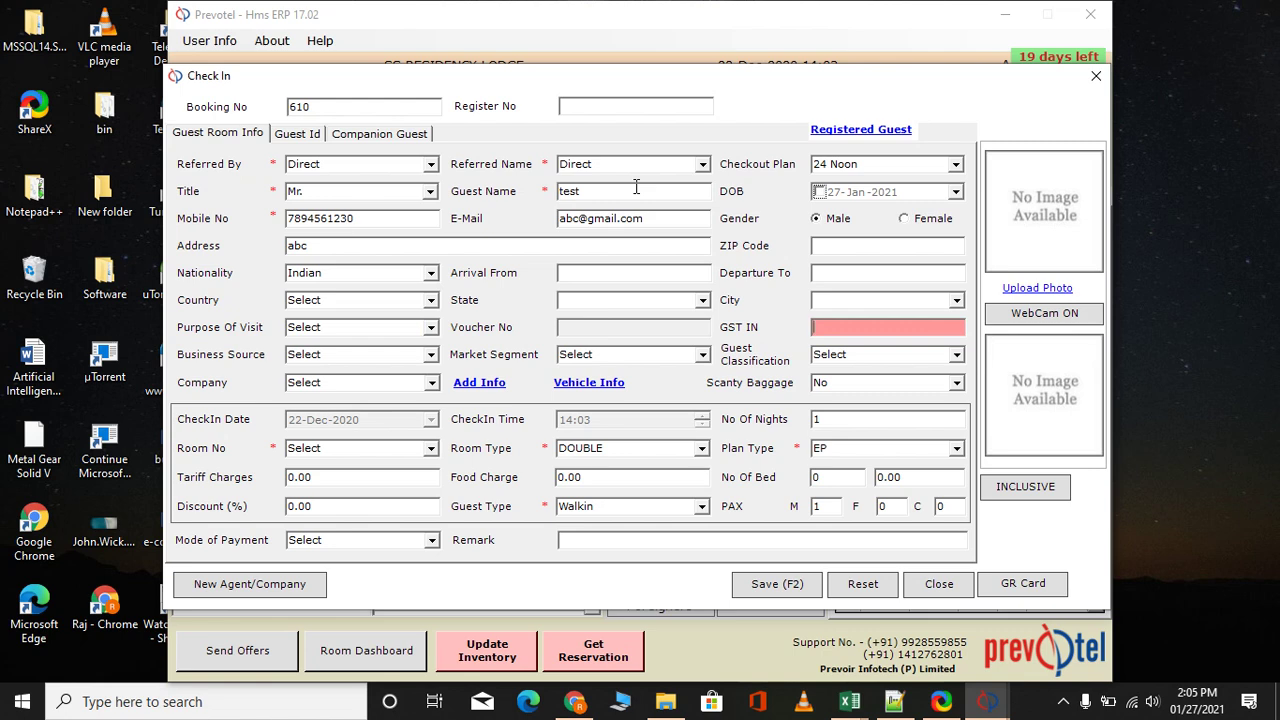
pyautogui.press('Tab')
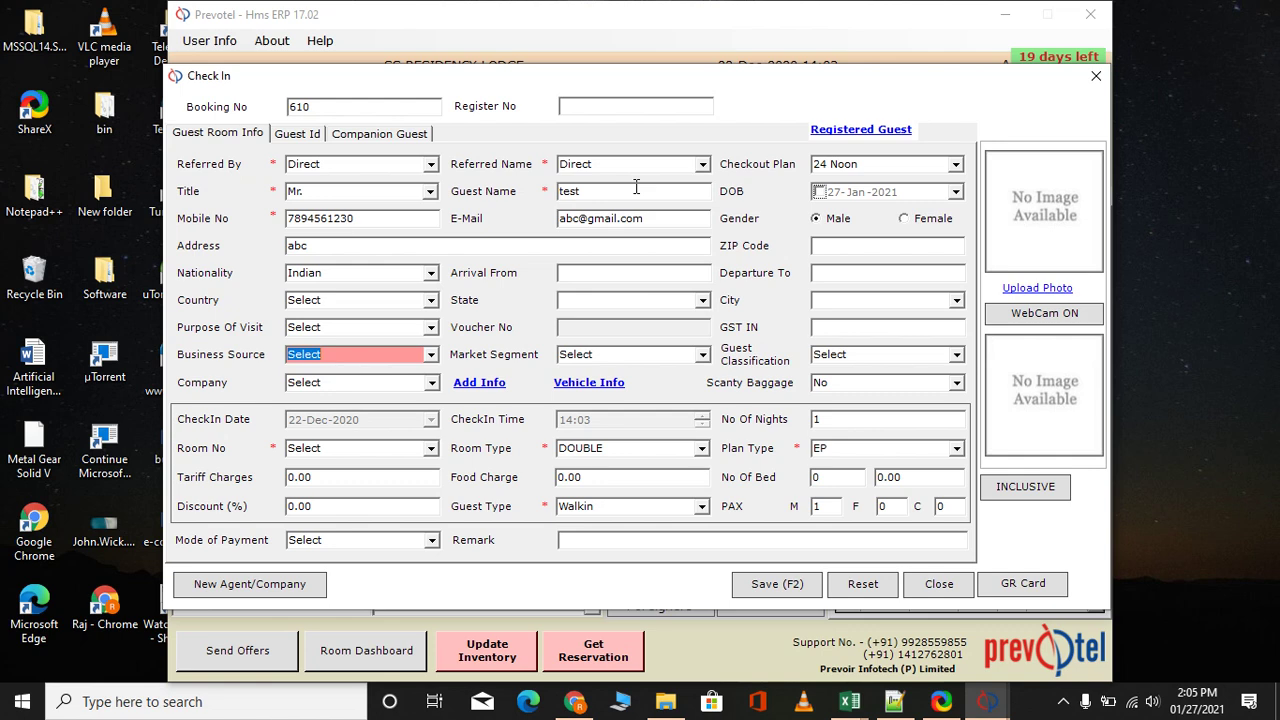
pyautogui.press('Tab')
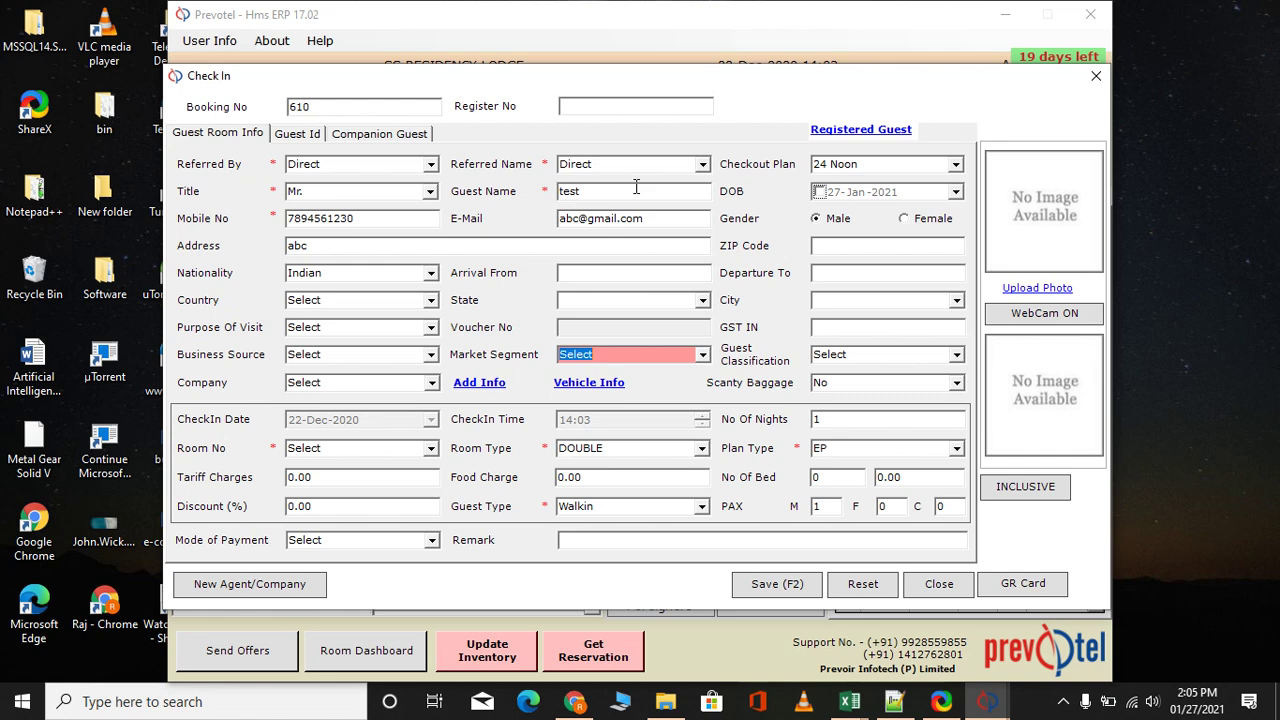
pyautogui.press('Tab')
pyautogui.press('Tab')
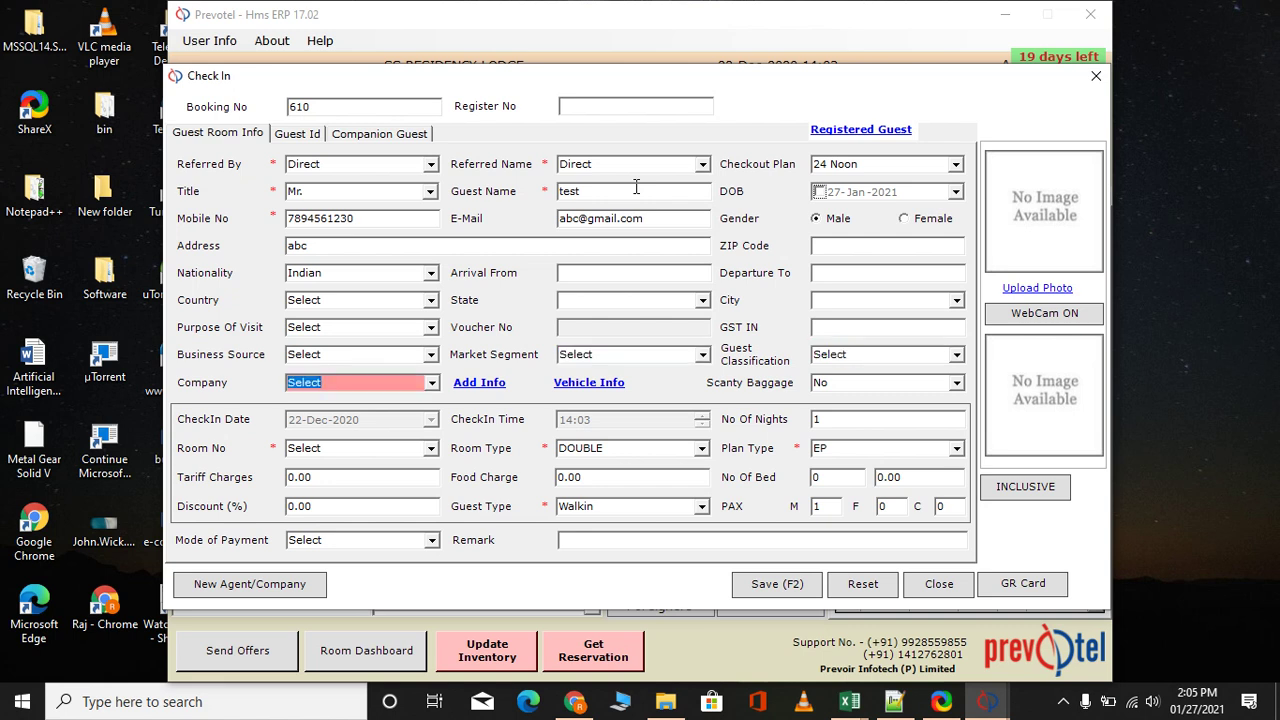
pyautogui.click(476, 387)
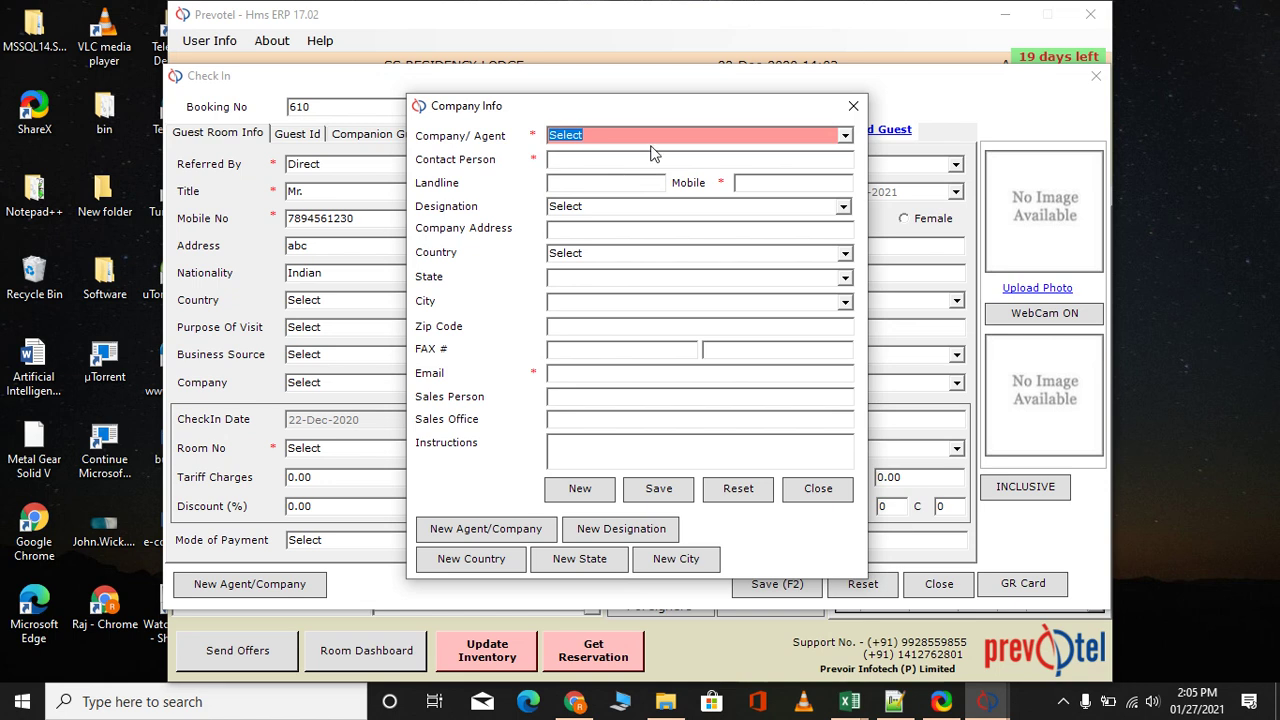
# Close the Company Info form without entering company details
pyautogui.click(611, 229)
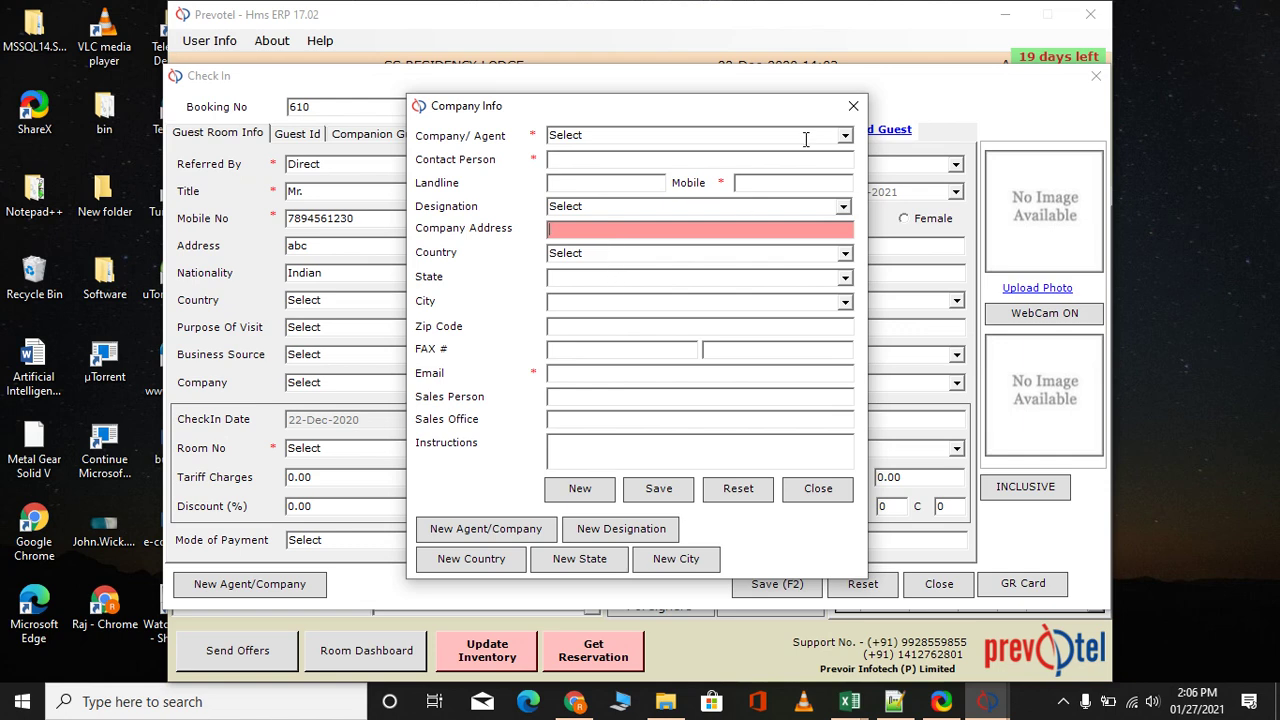
pyautogui.click(852, 106)
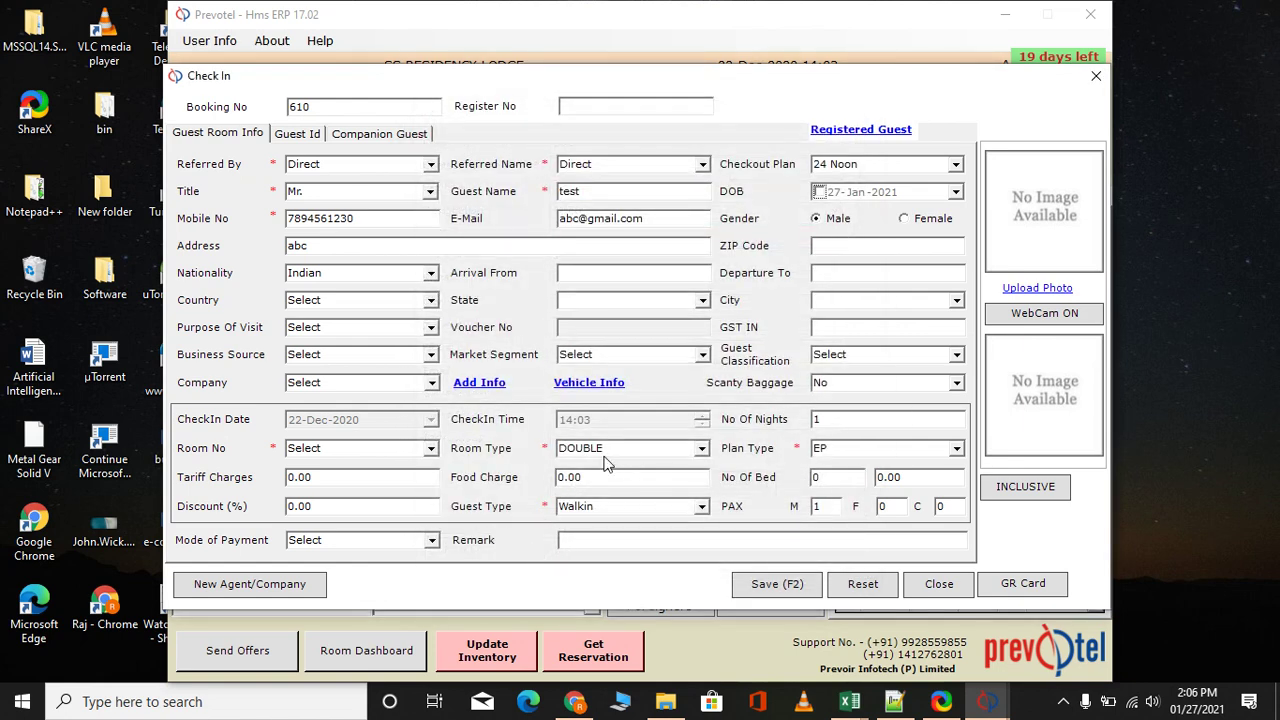
pyautogui.click(432, 451)
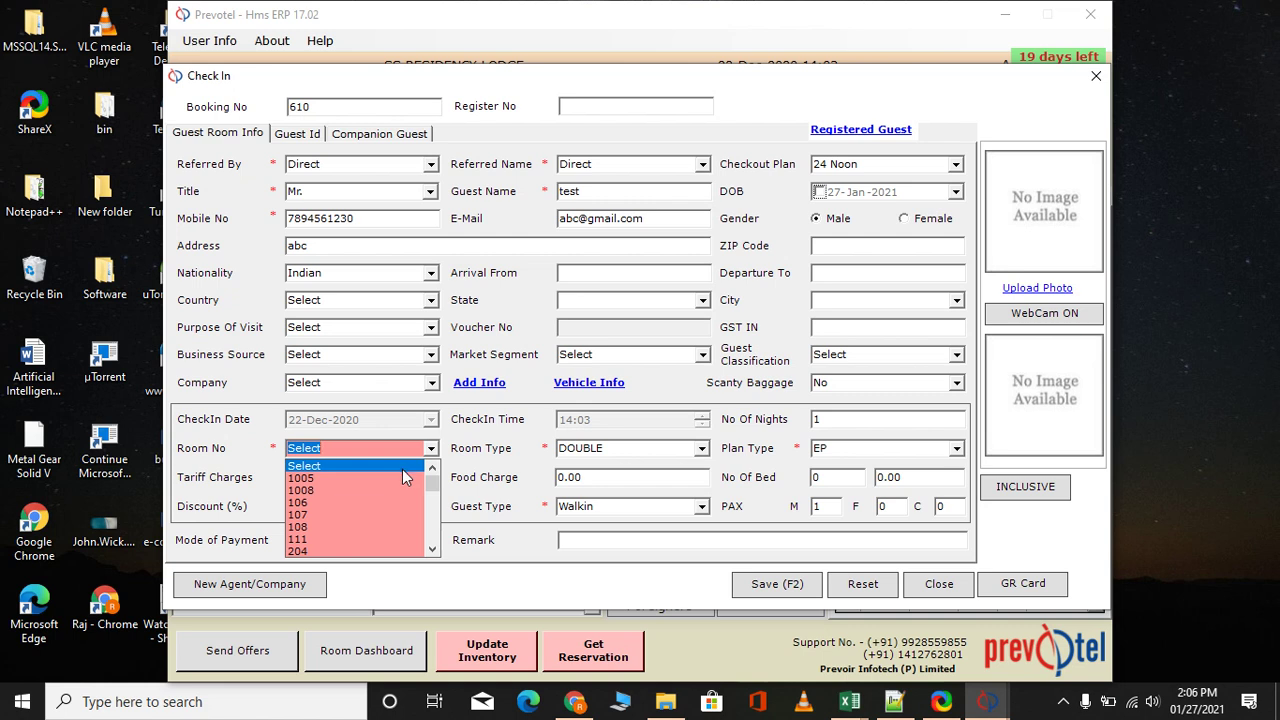
# Assign room 106 (DOUBLE, EP plan, 1200.00 tariff) to the check-in
pyautogui.click(344, 503)
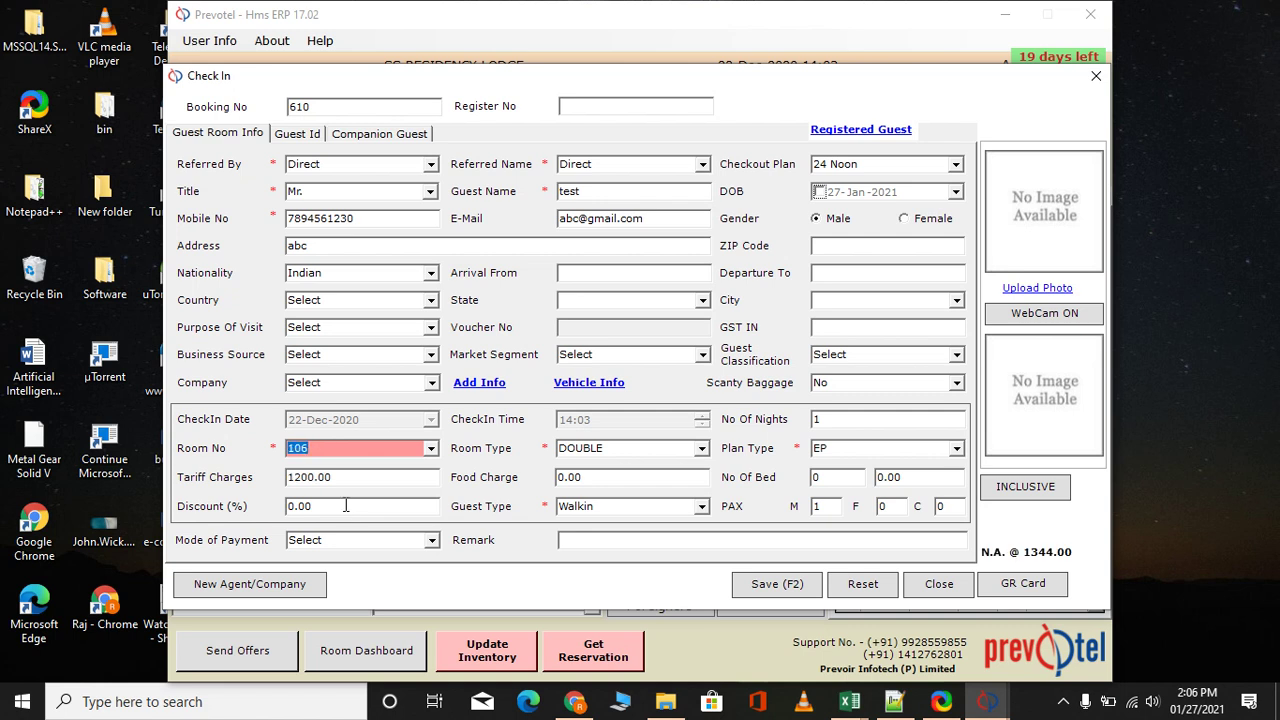
pyautogui.press('Tab')
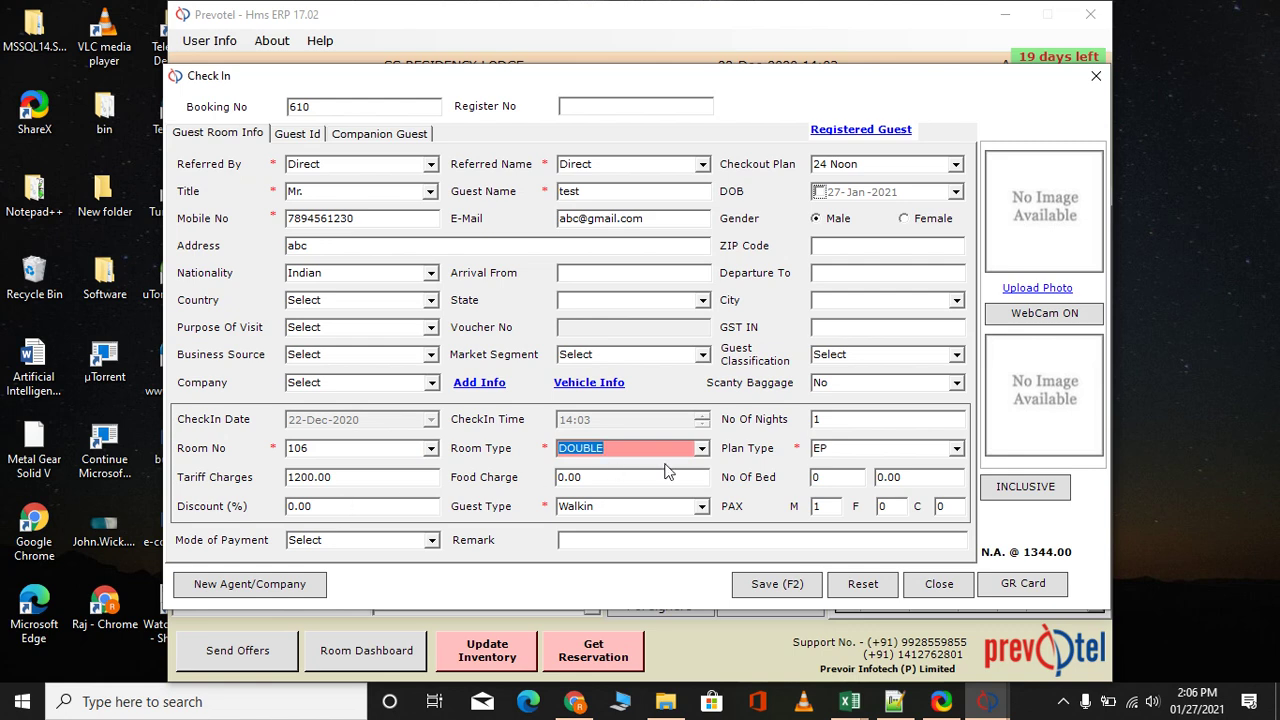
pyautogui.press('Tab')
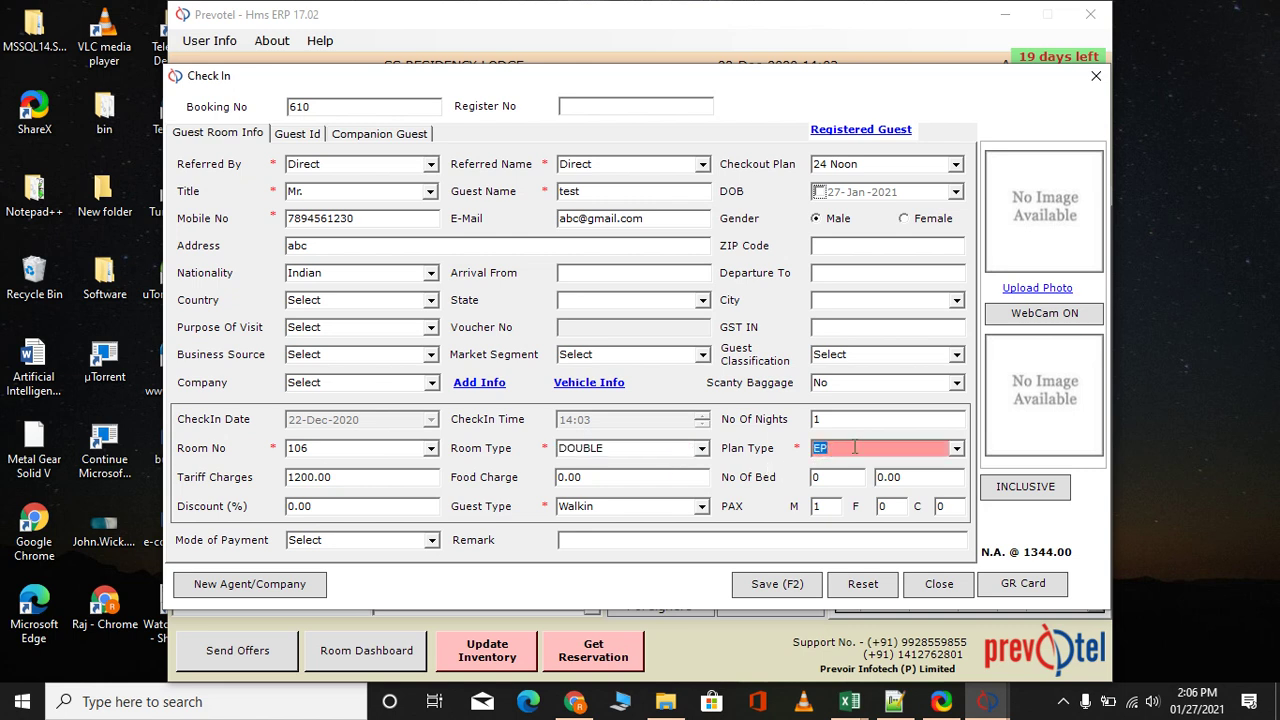
pyautogui.press('Tab')
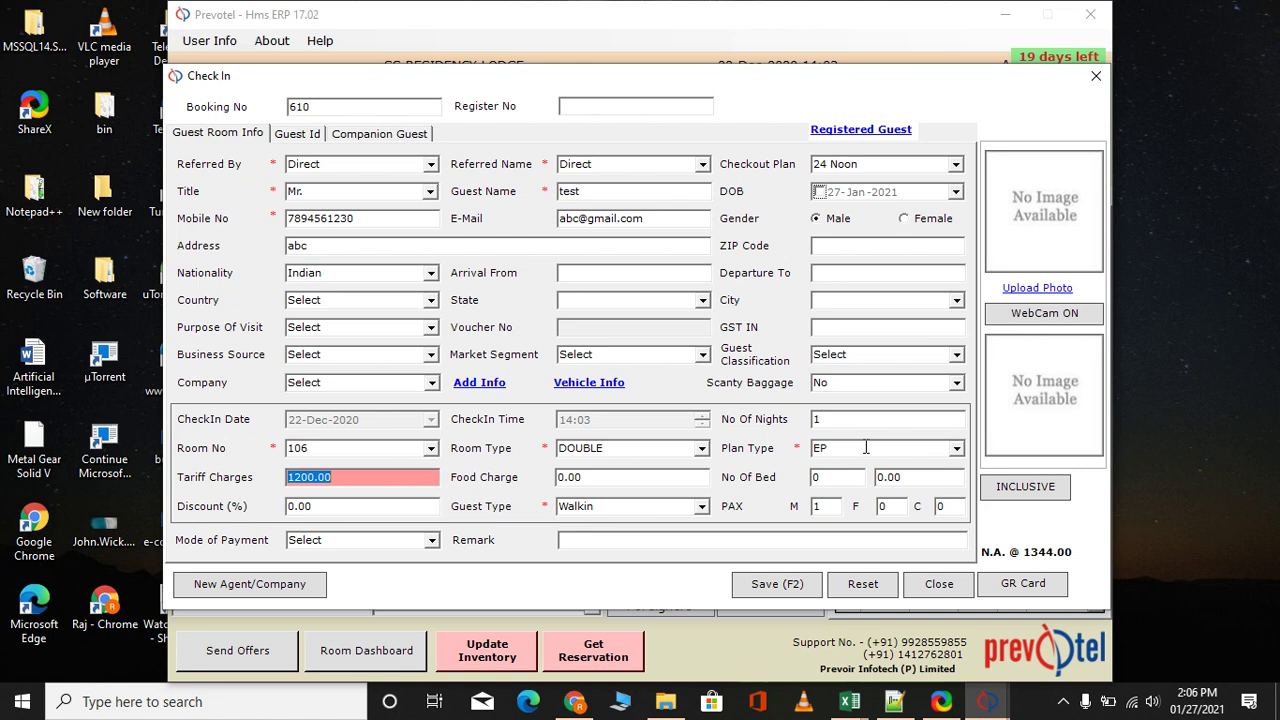
pyautogui.press('Tab')
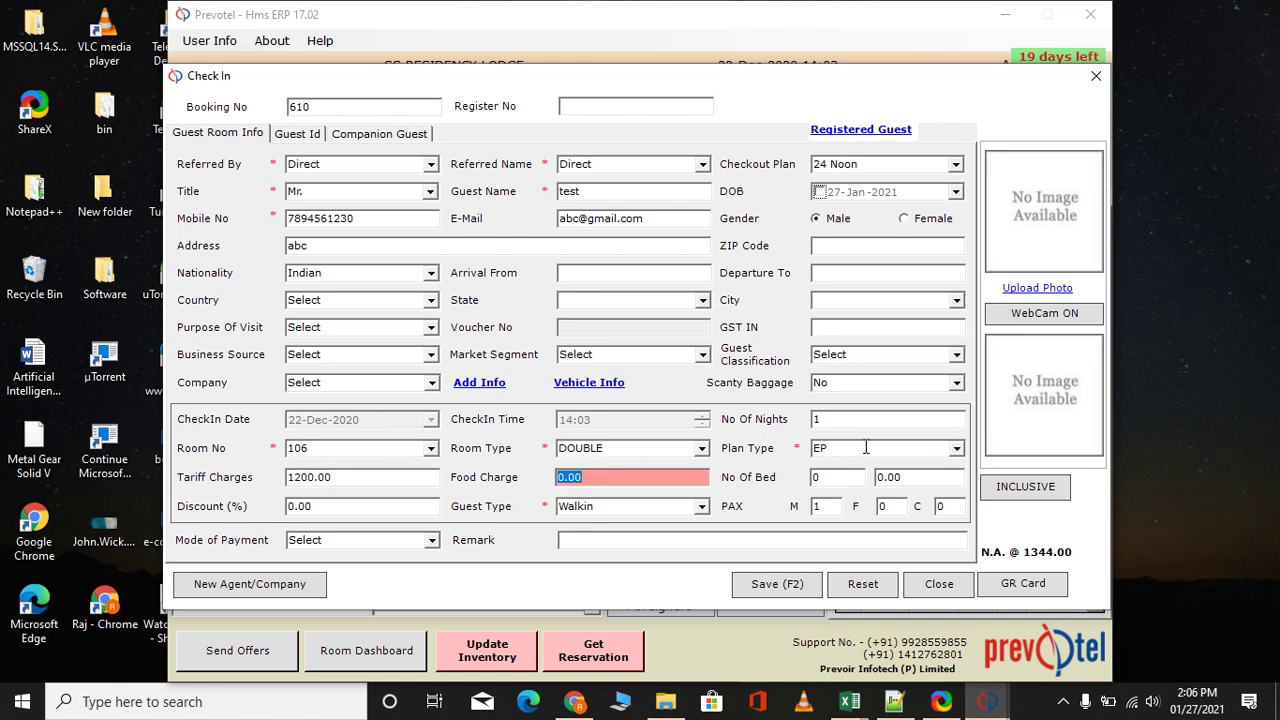
# Set one extra bed and clear its 300.00 extra bed charge
pyautogui.press('Tab')
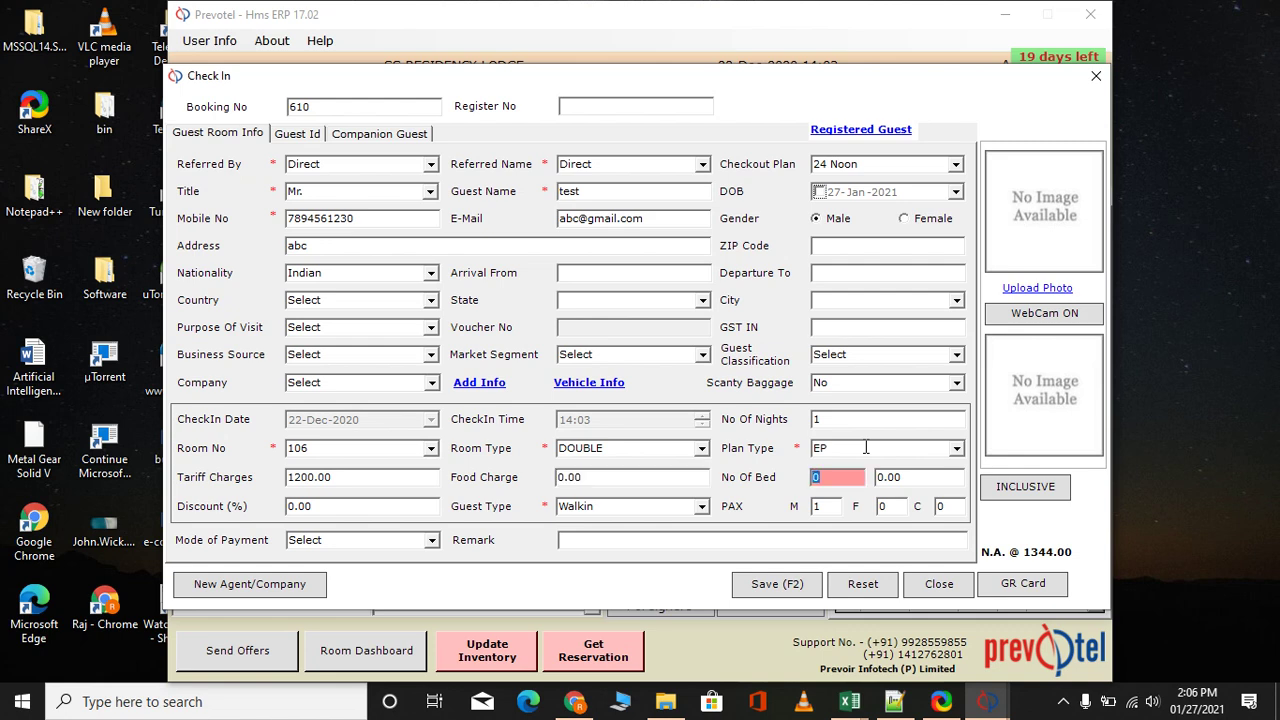
pyautogui.write('1')
pyautogui.press('Tab')
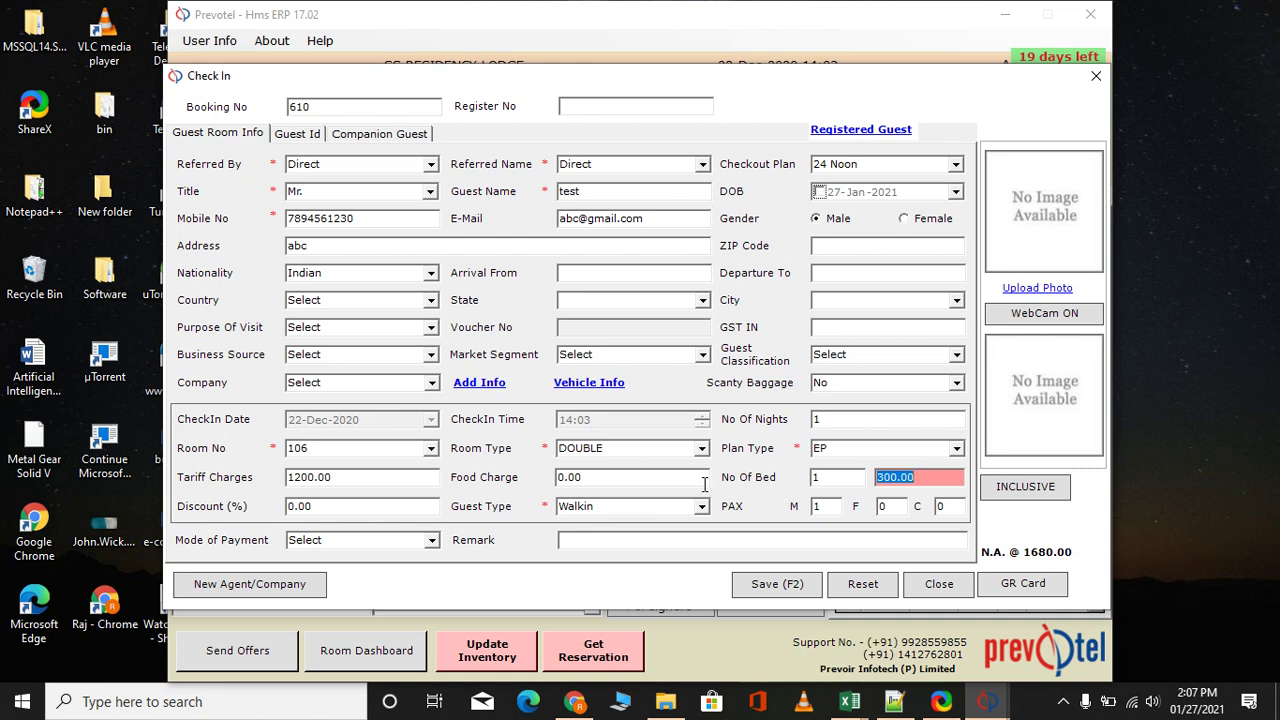
pyautogui.press('BackSpace')
pyautogui.click(824, 482)
# Clear the extra bed count, make the tariff tax-inclusive, choose Cash payment, and save
pyautogui.press('BackSpace')
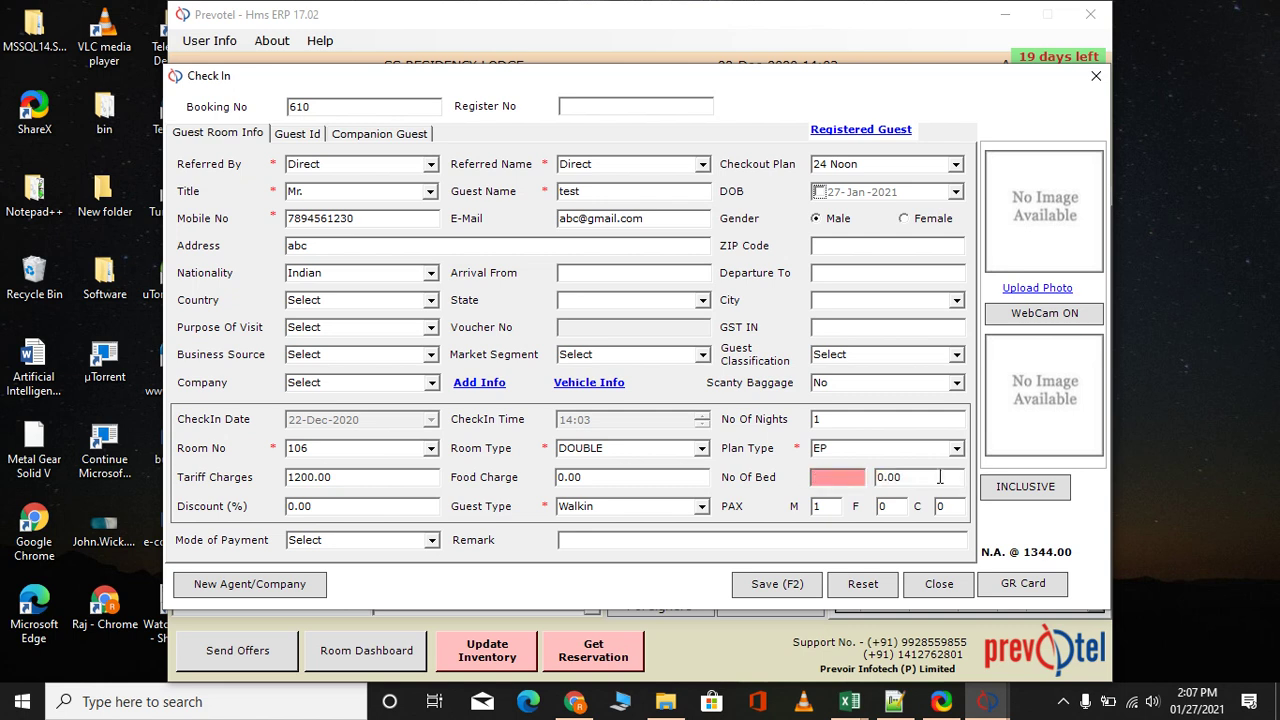
pyautogui.click(1024, 488)
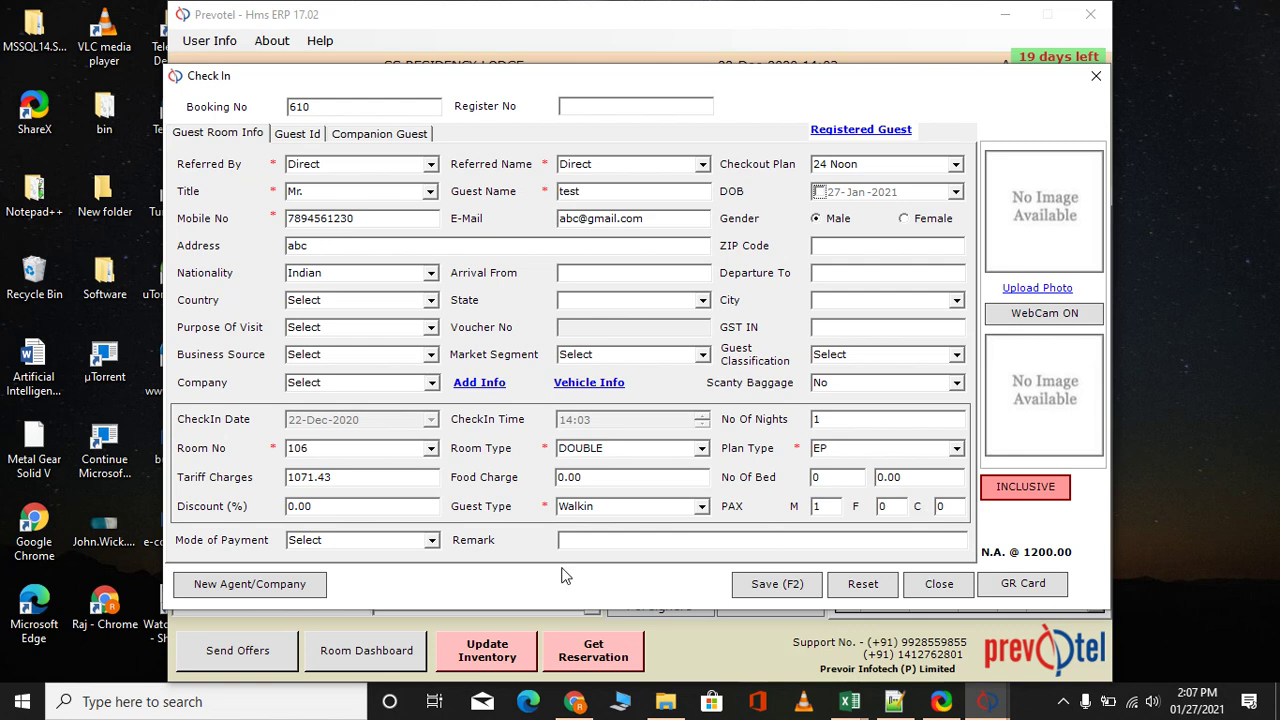
pyautogui.click(432, 540)
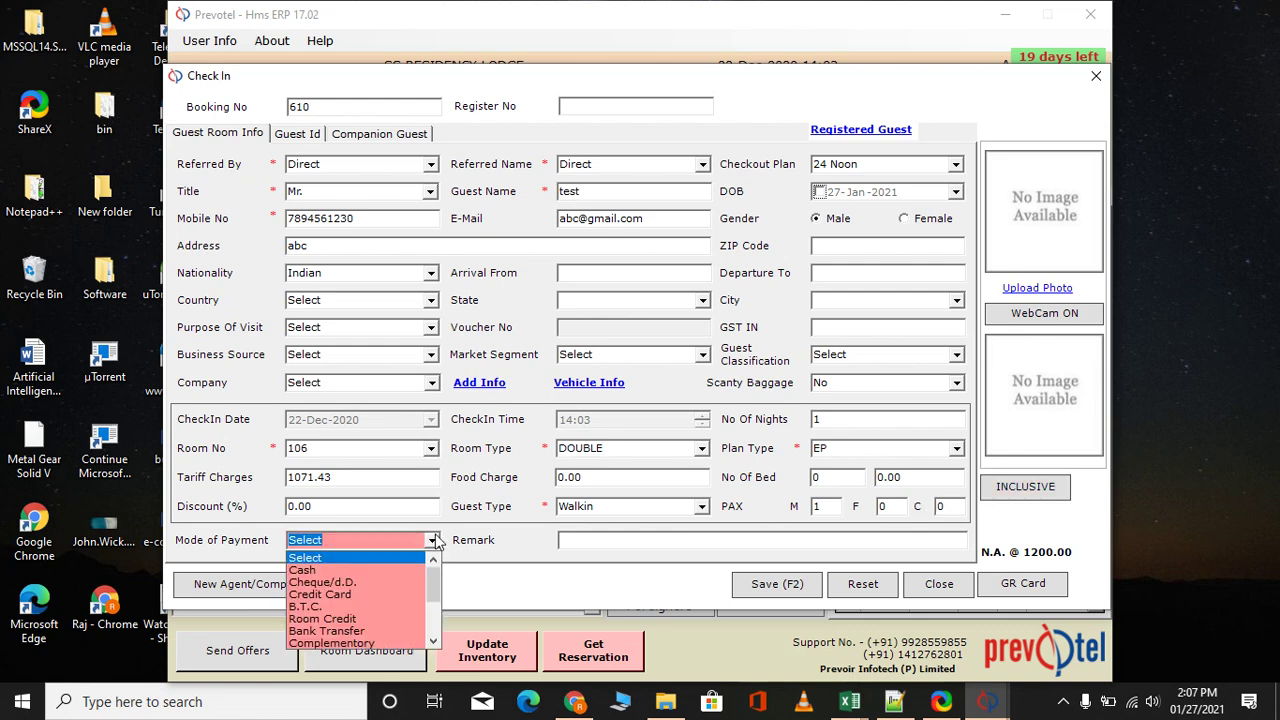
pyautogui.click(385, 569)
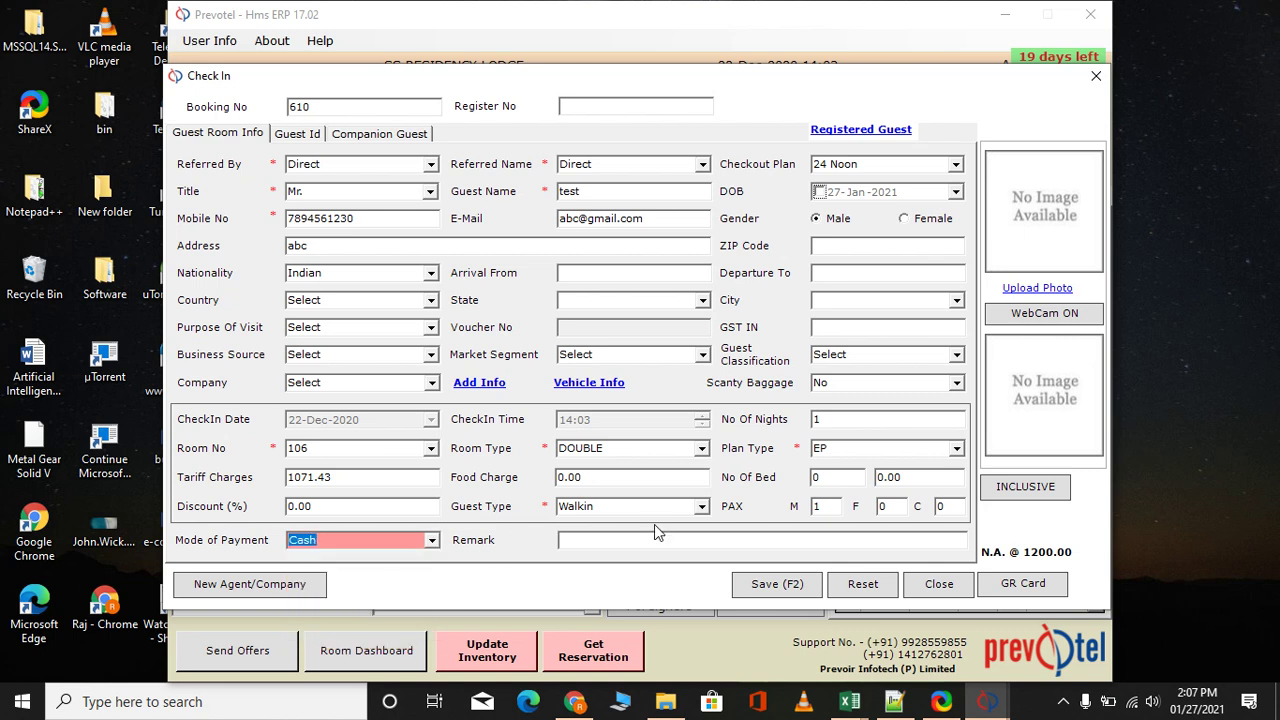
pyautogui.click(763, 586)
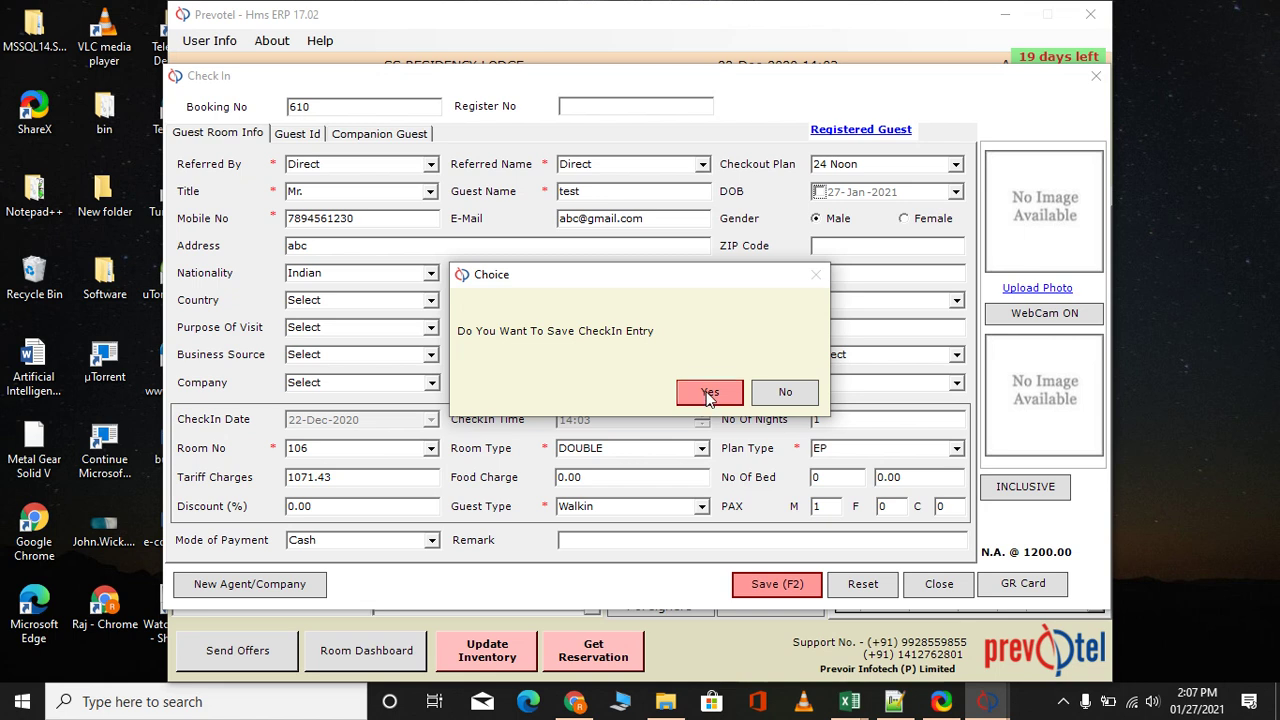
# Confirm saving the check-in, decline adding more rooms, and close the Check In window
pyautogui.click(708, 394)
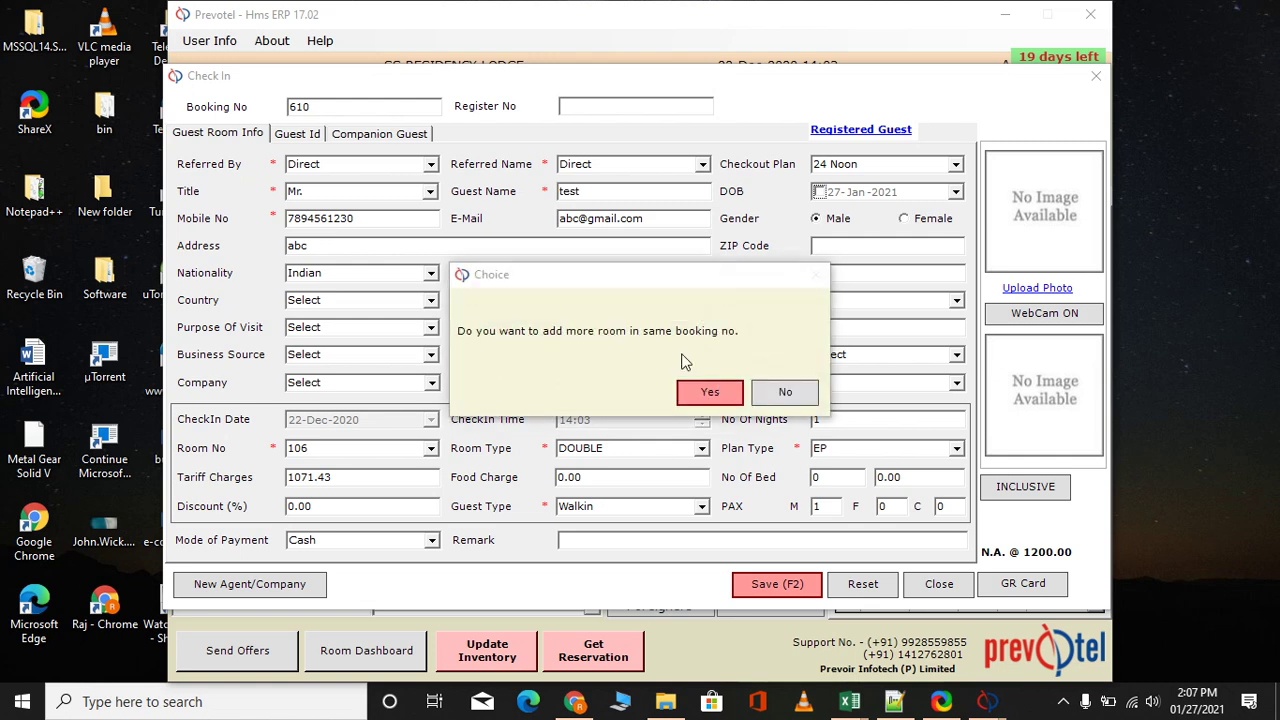
pyautogui.click(785, 396)
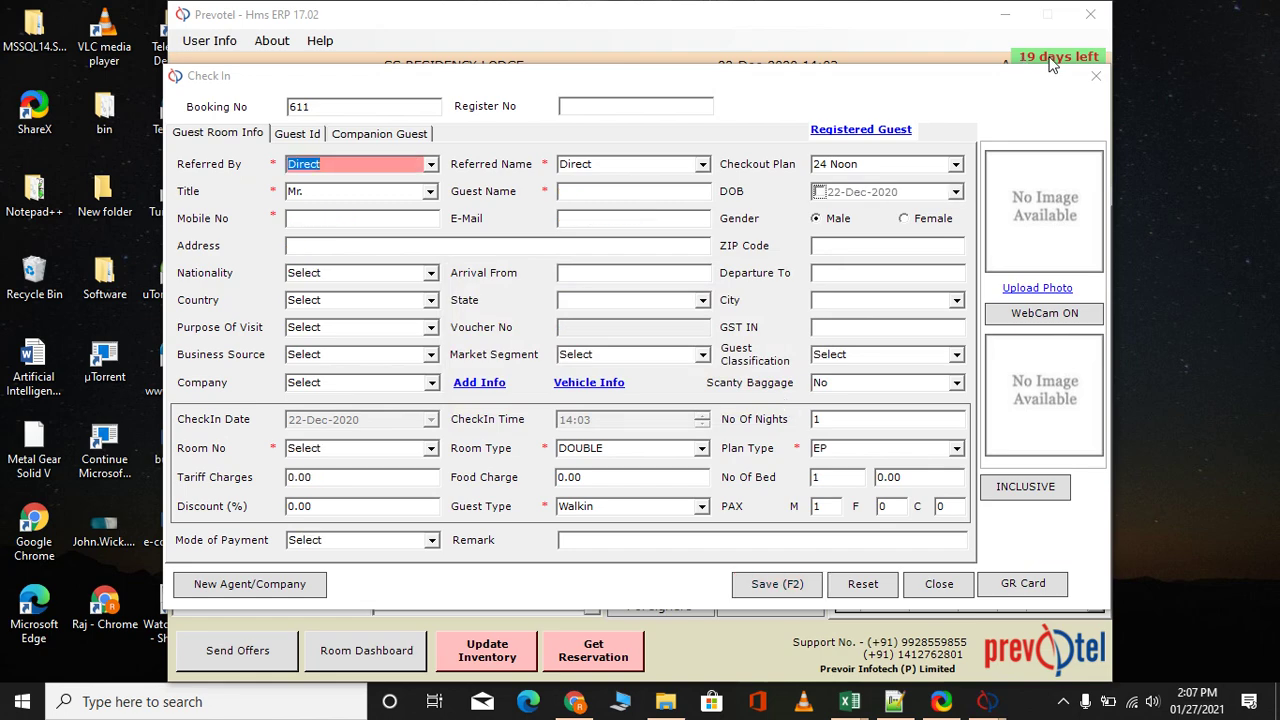
pyautogui.click(1094, 77)
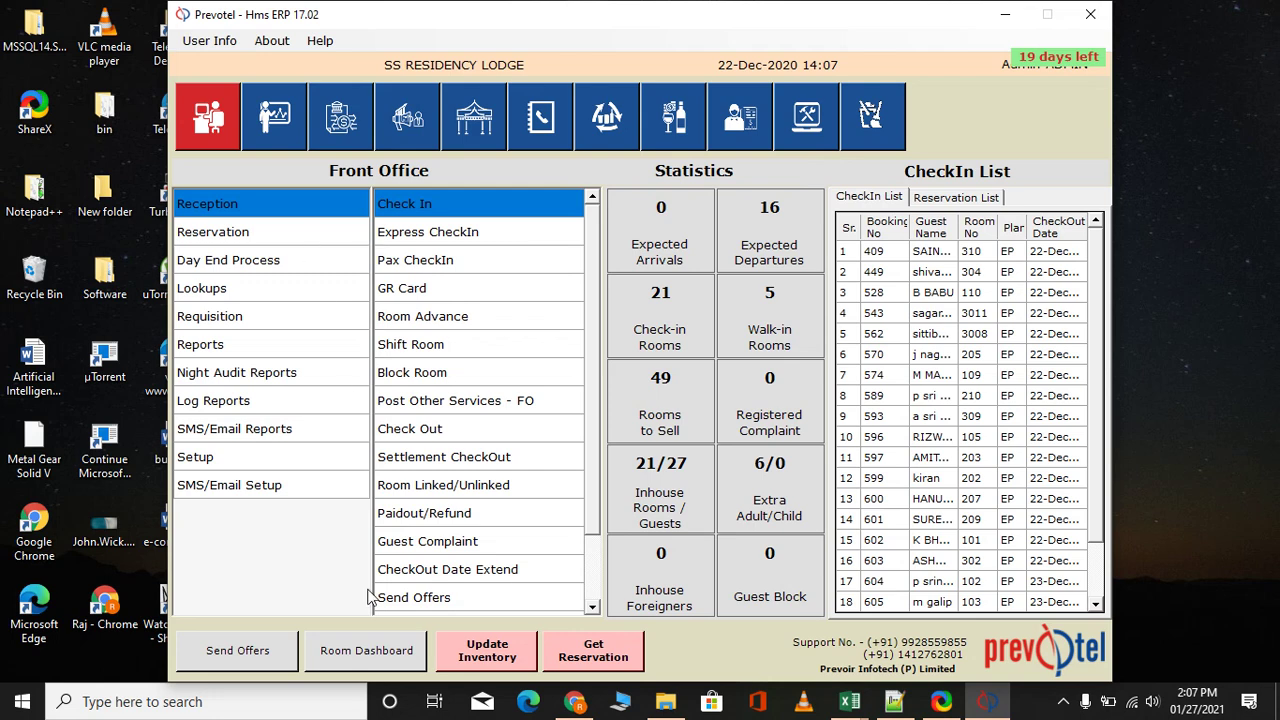
pyautogui.click(386, 660)
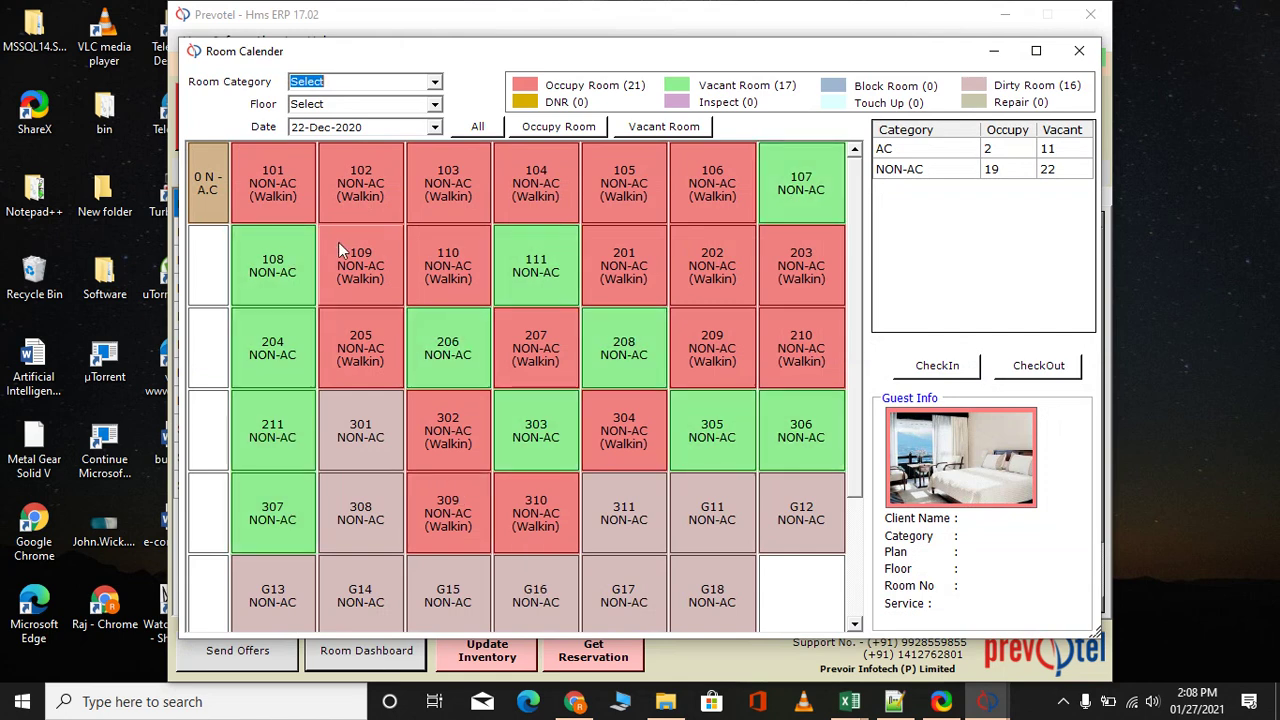
pyautogui.moveTo(320, 185)
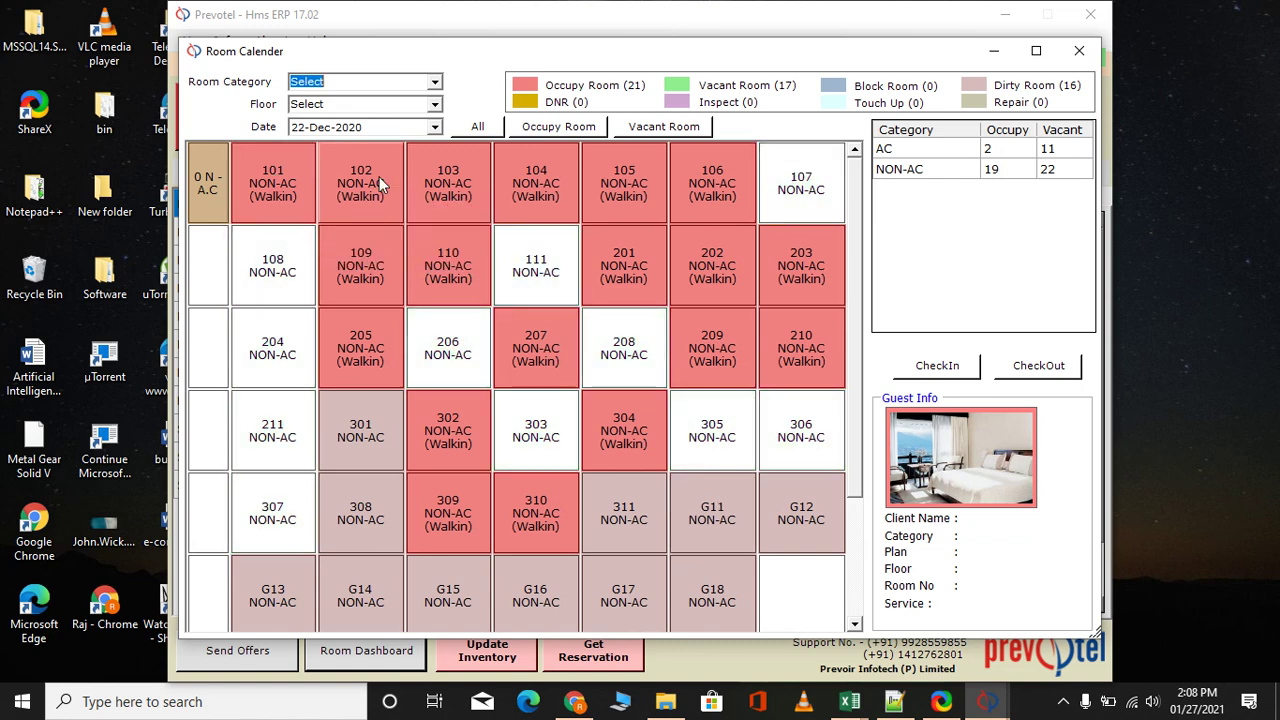
pyautogui.click(715, 187)
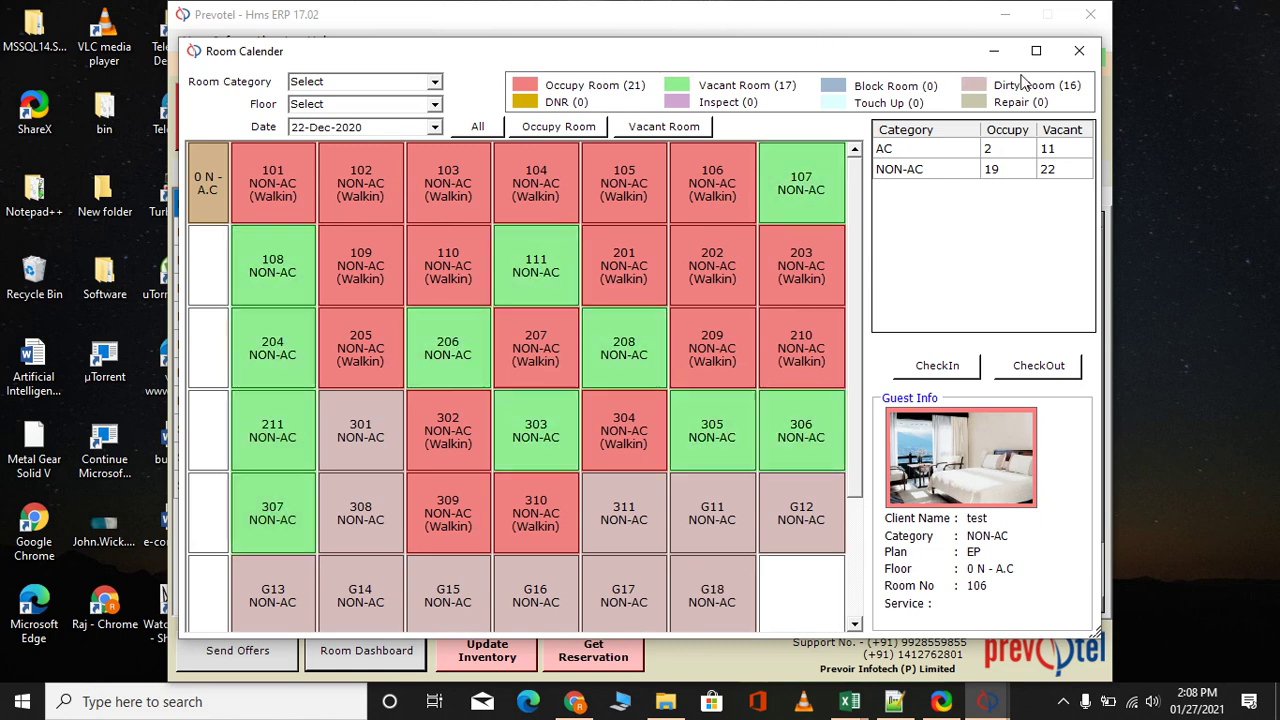
pyautogui.click(1077, 51)
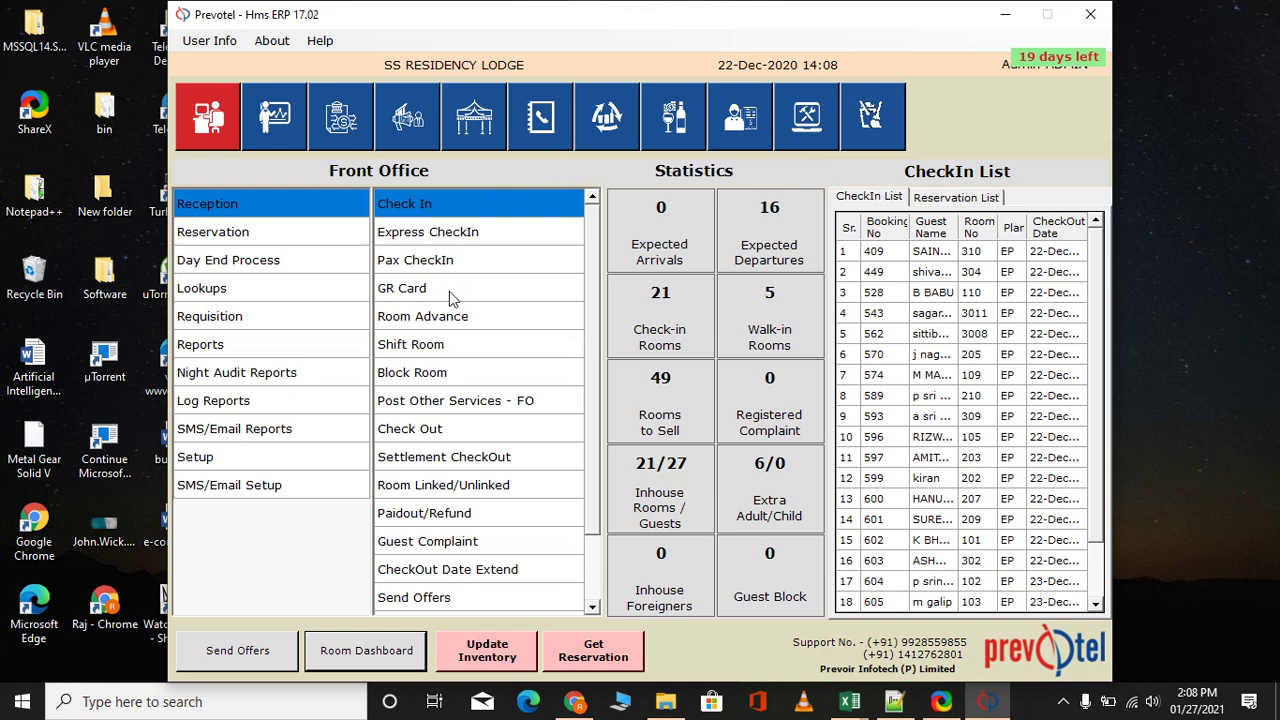
# Open the CheckOut form and enter room 106 to load its bill
pyautogui.click(434, 430)
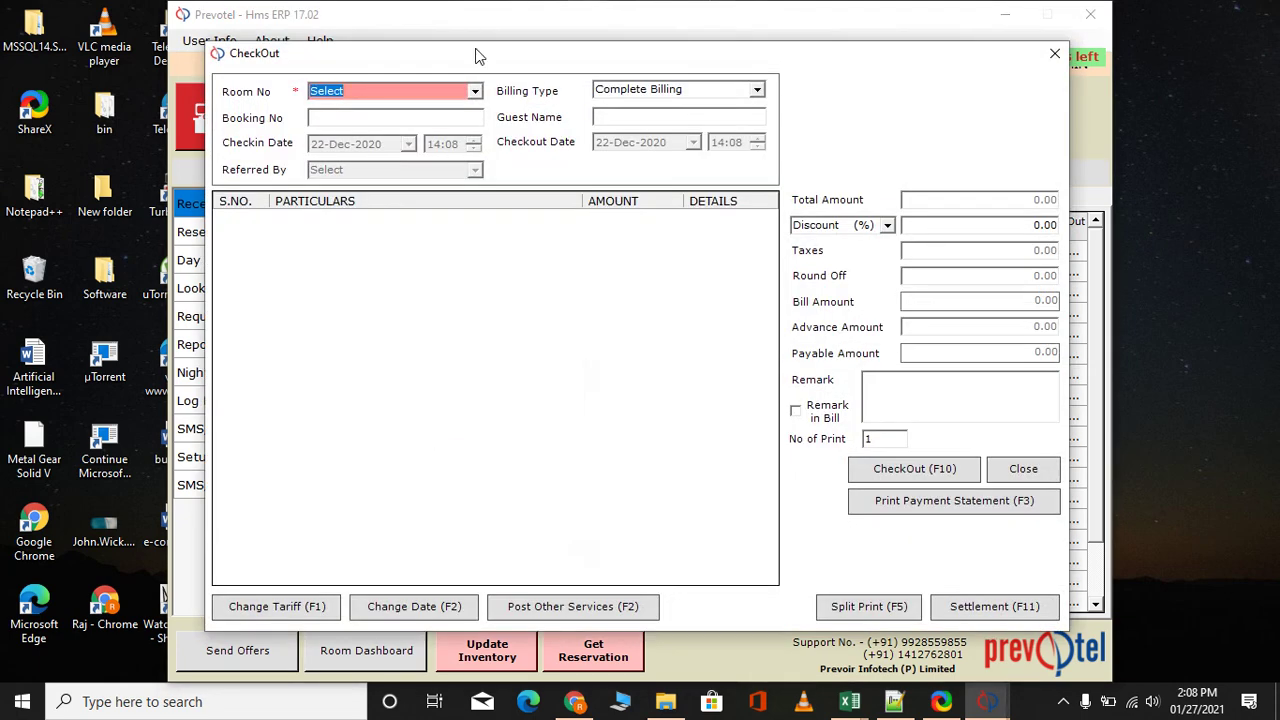
pyautogui.click(475, 91)
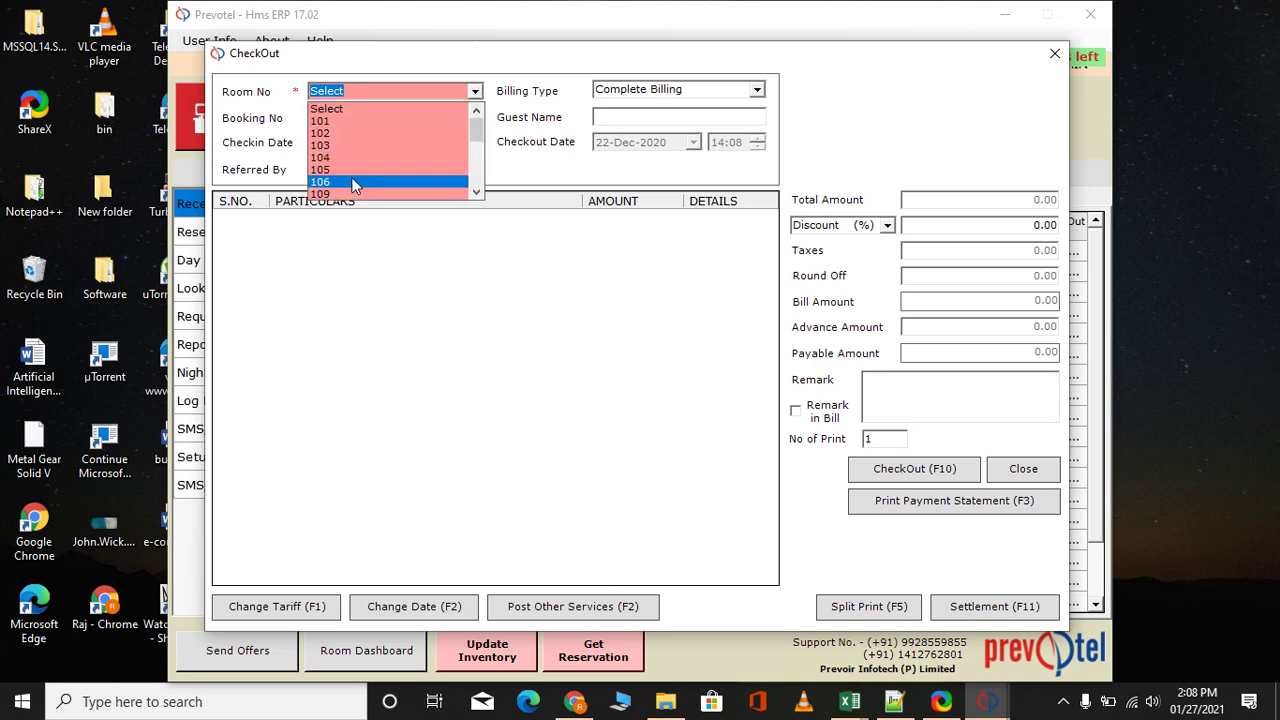
pyautogui.press('Escape')
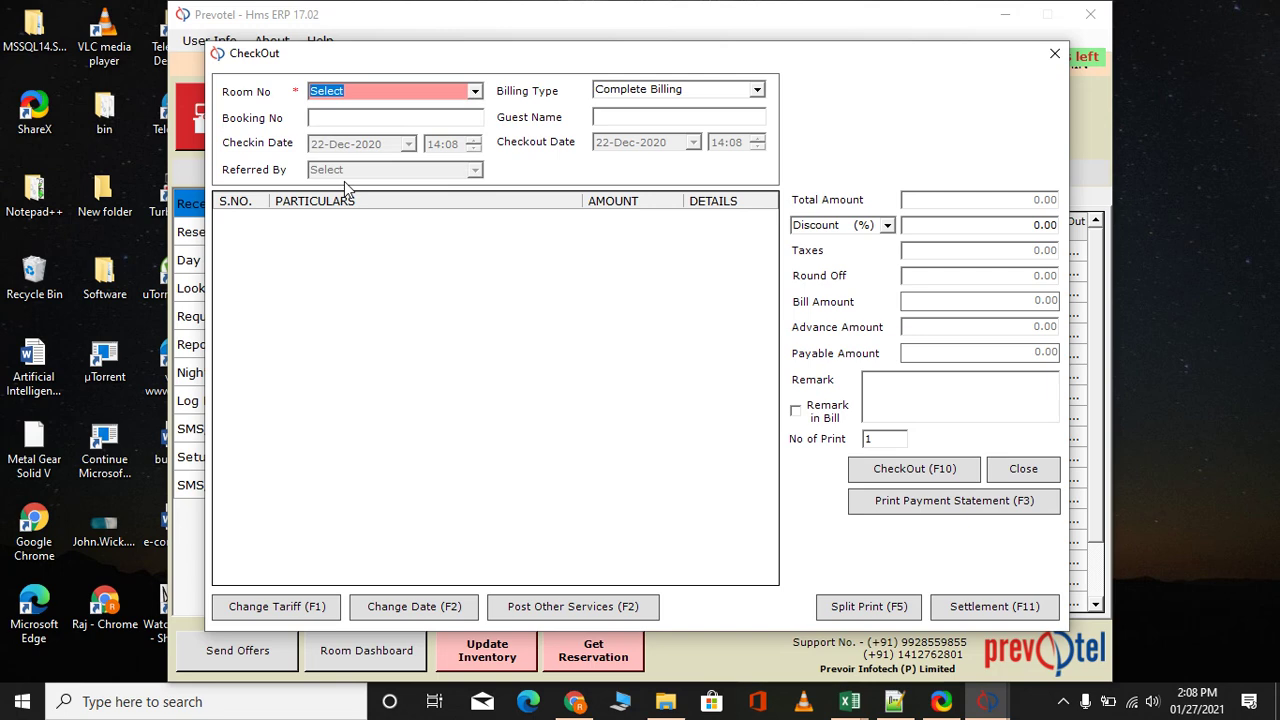
pyautogui.write('106')
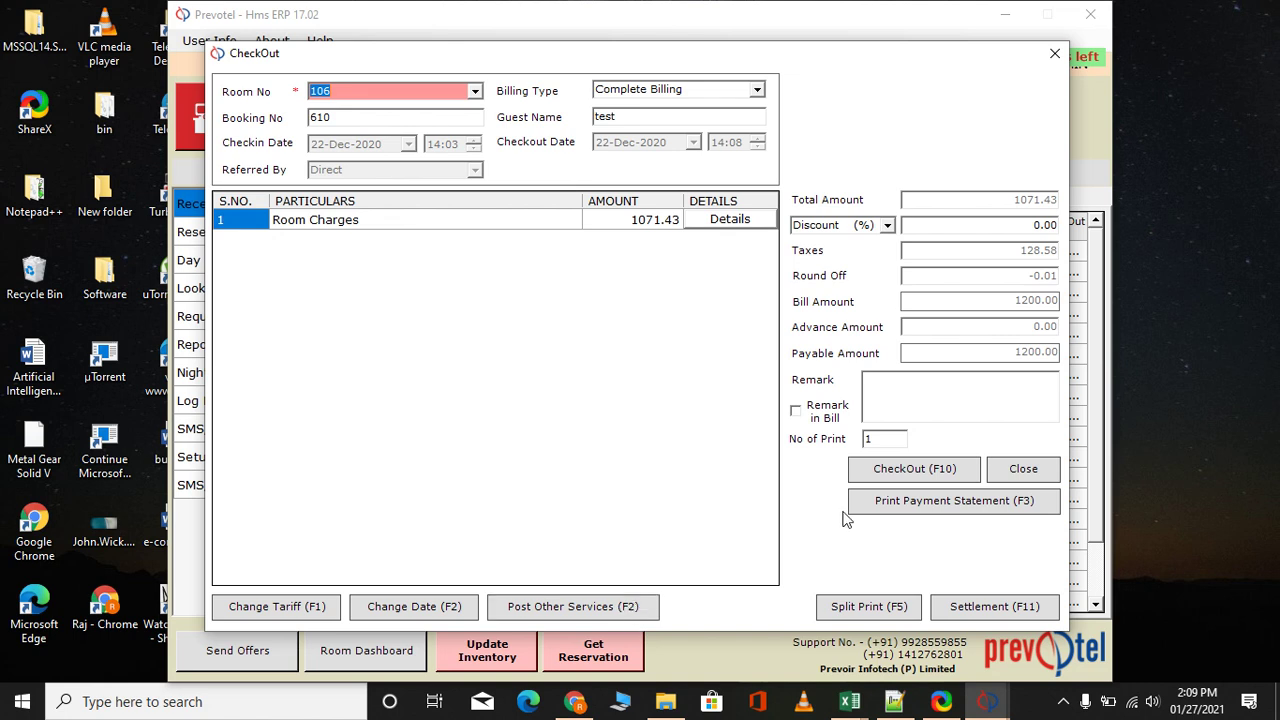
# Check out room 106, print its 1200.00 tax invoice (bill 589), and close the preview and form
pyautogui.click(937, 481)
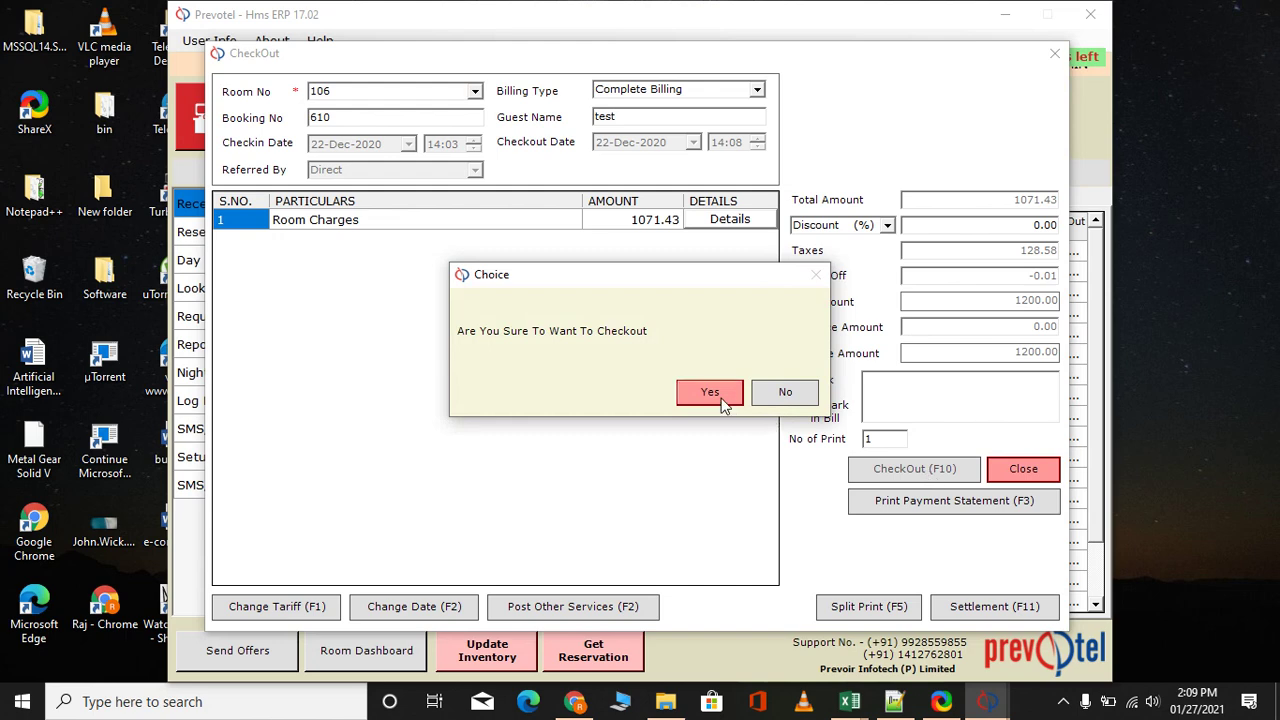
pyautogui.click(716, 394)
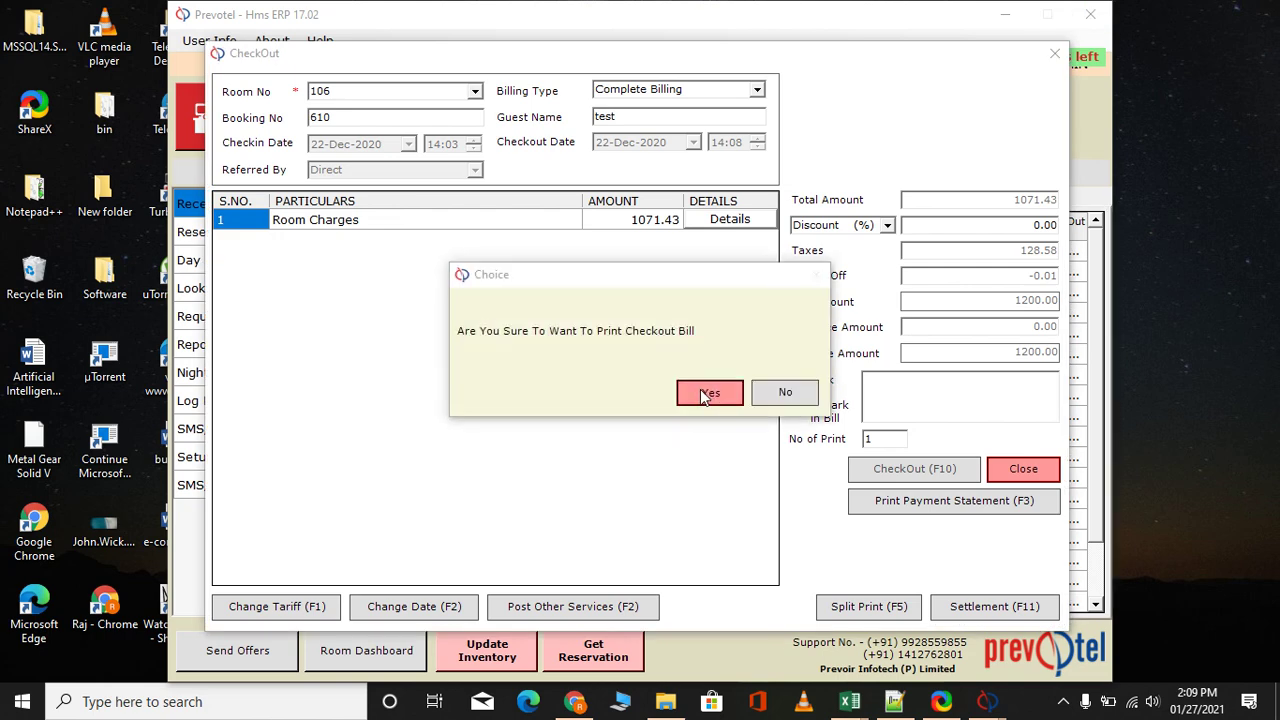
pyautogui.click(704, 393)
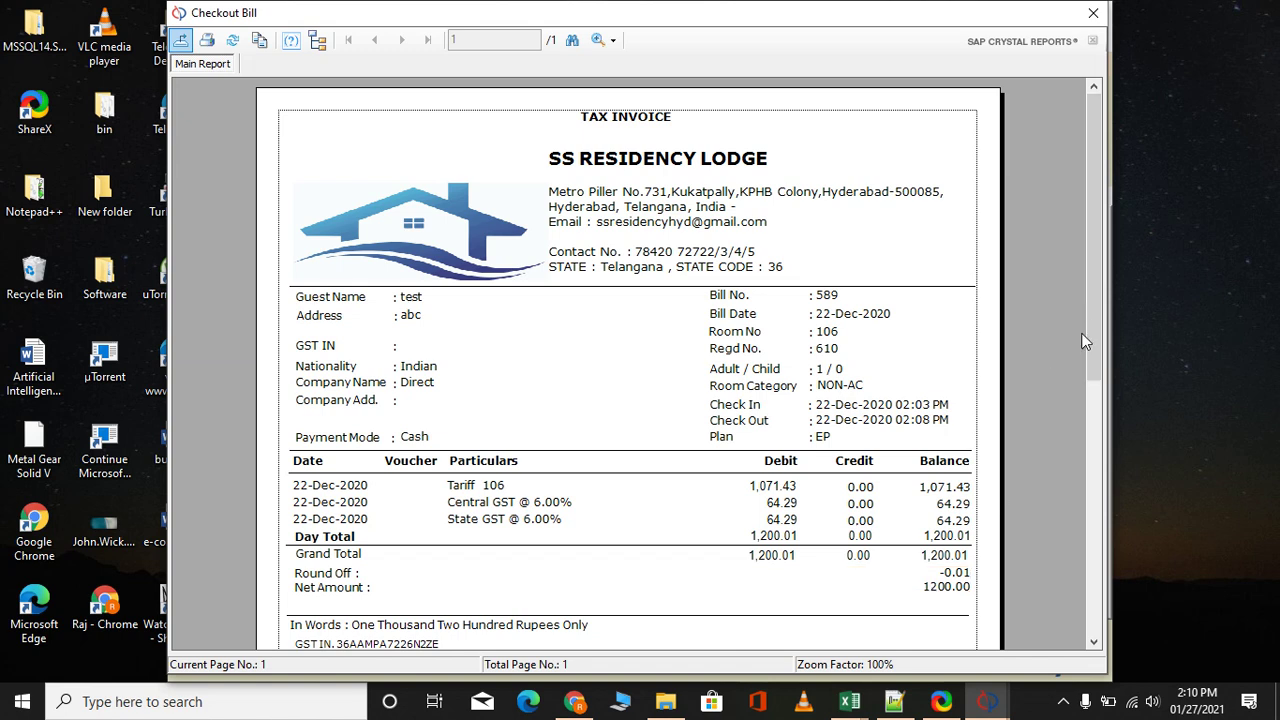
pyautogui.moveTo(1091, 323); pyautogui.dragTo(1105, 432)
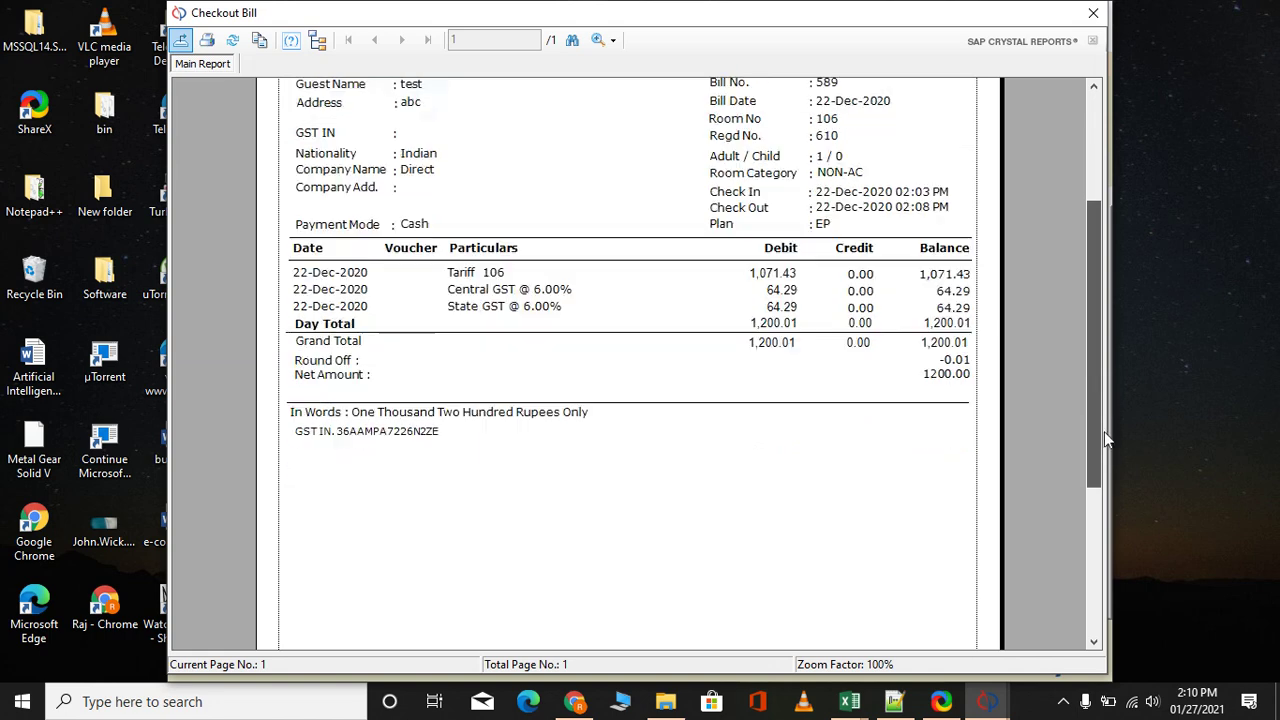
pyautogui.click(1093, 14)
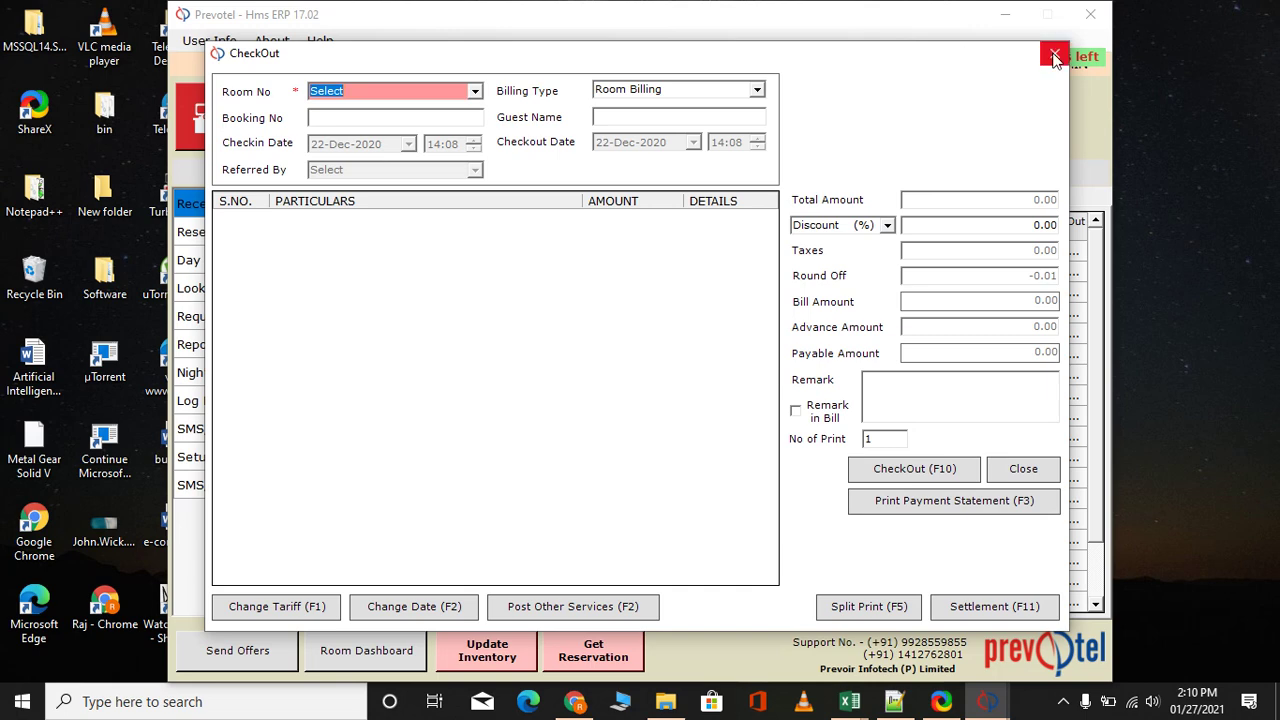
pyautogui.click(1060, 56)
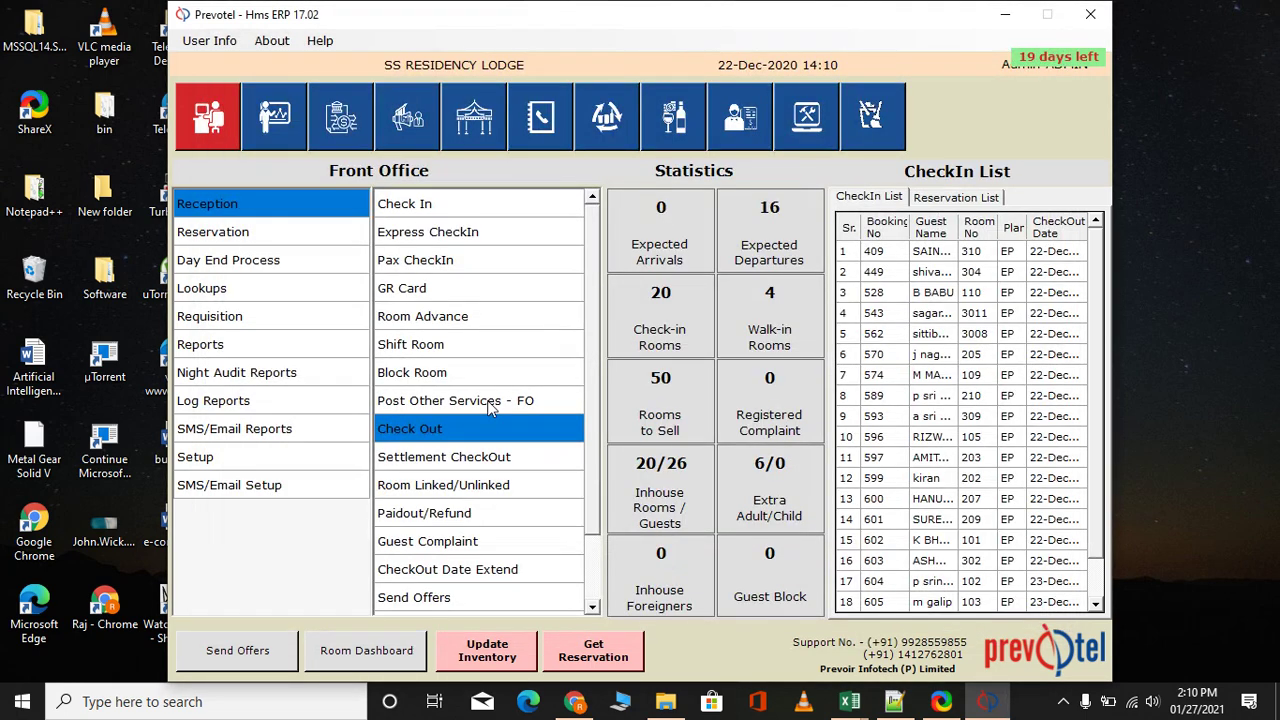
# In Settlement CheckOut, select bill 589 and set the payment mode to Cash
pyautogui.doubleClick(440, 458)
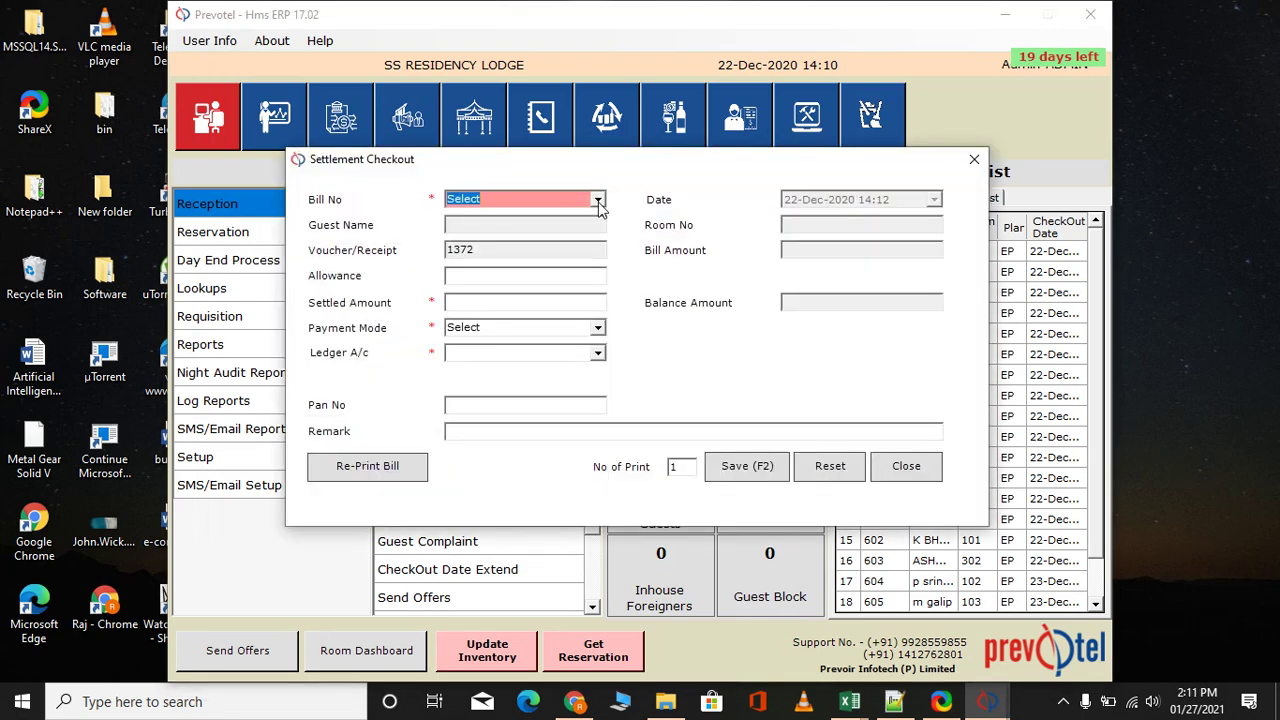
pyautogui.click(597, 200)
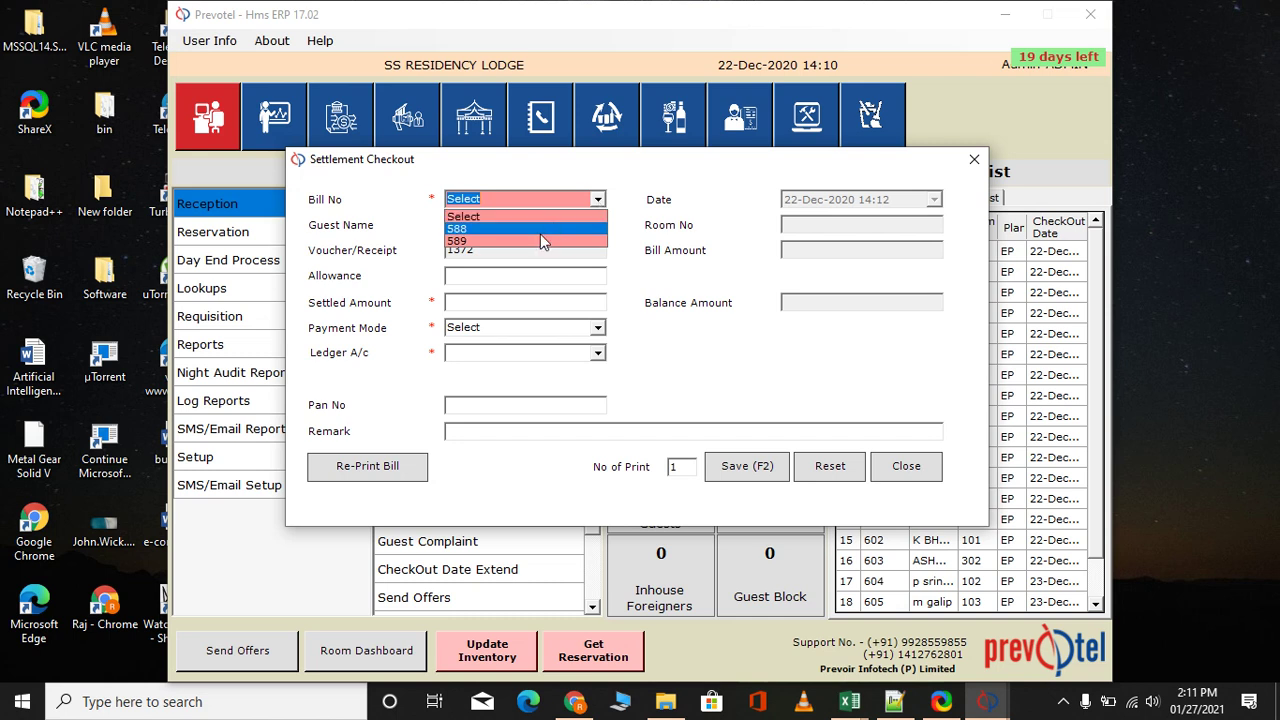
pyautogui.click(536, 240)
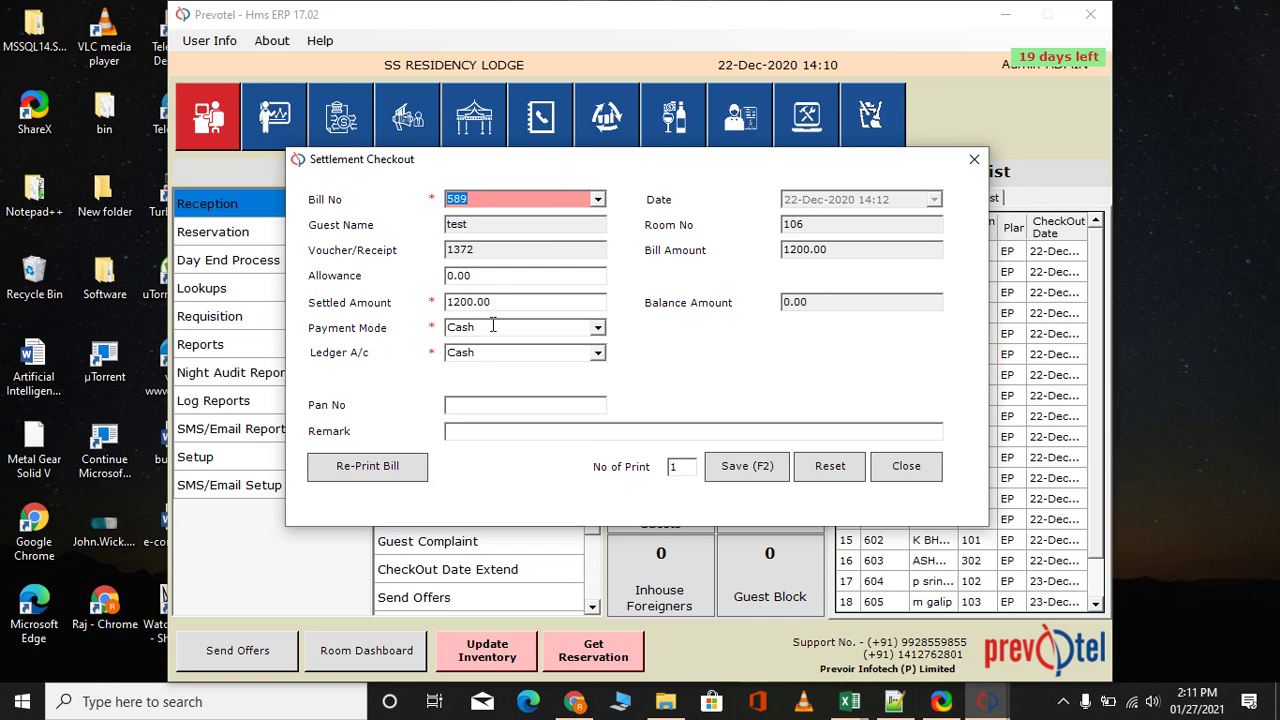
pyautogui.click(597, 330)
pyautogui.scroll(2, 512, 386)
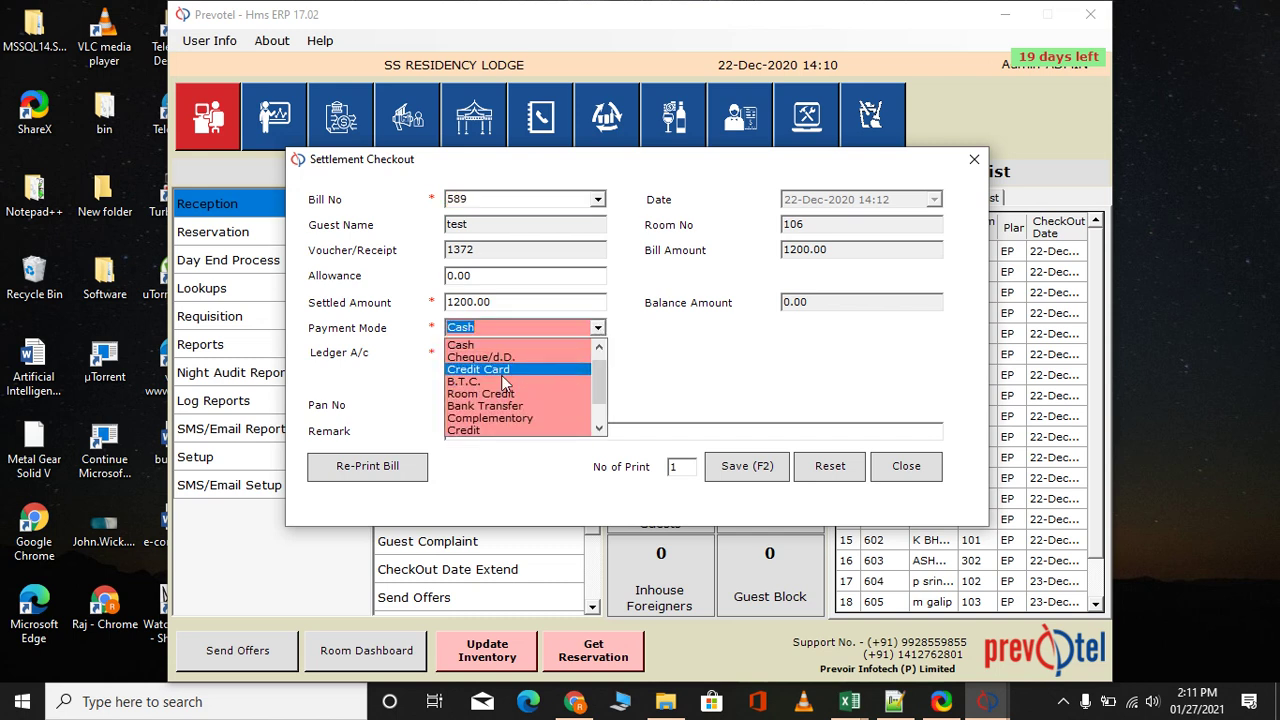
pyautogui.click(485, 384)
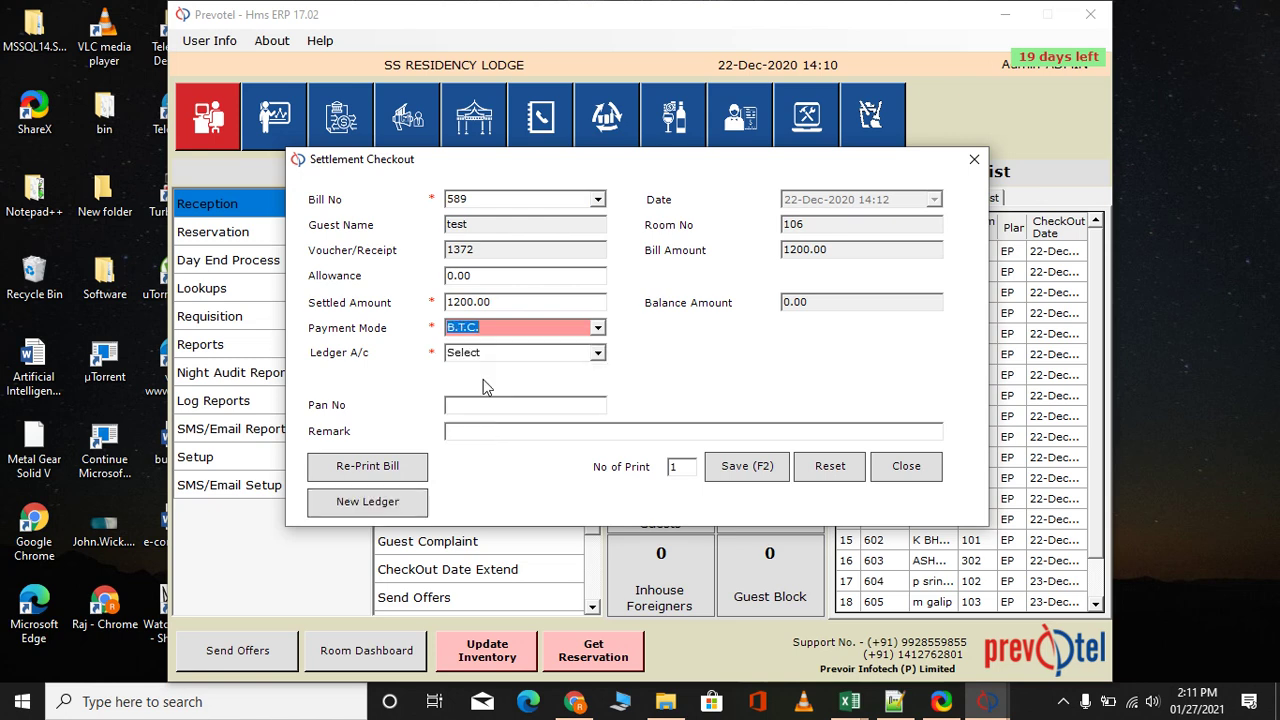
pyautogui.click(601, 355)
pyautogui.click(629, 350)
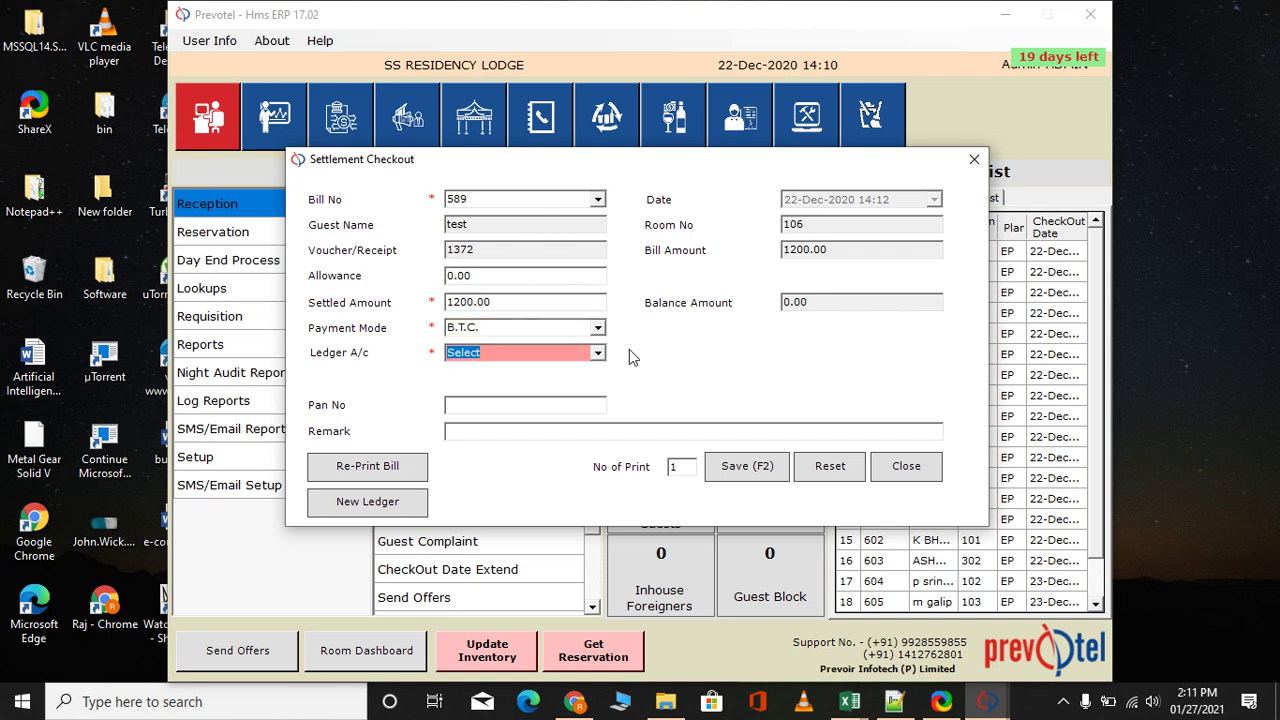
pyautogui.click(598, 329)
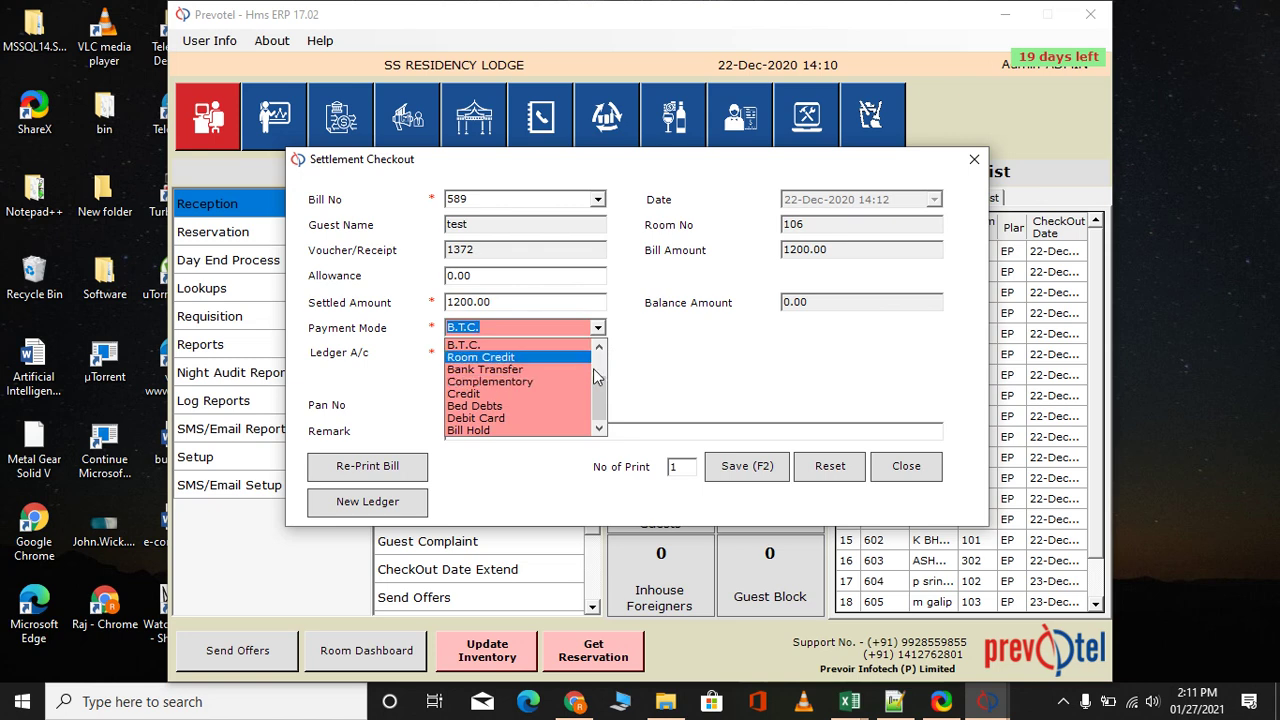
pyautogui.moveTo(602, 408); pyautogui.dragTo(602, 384)
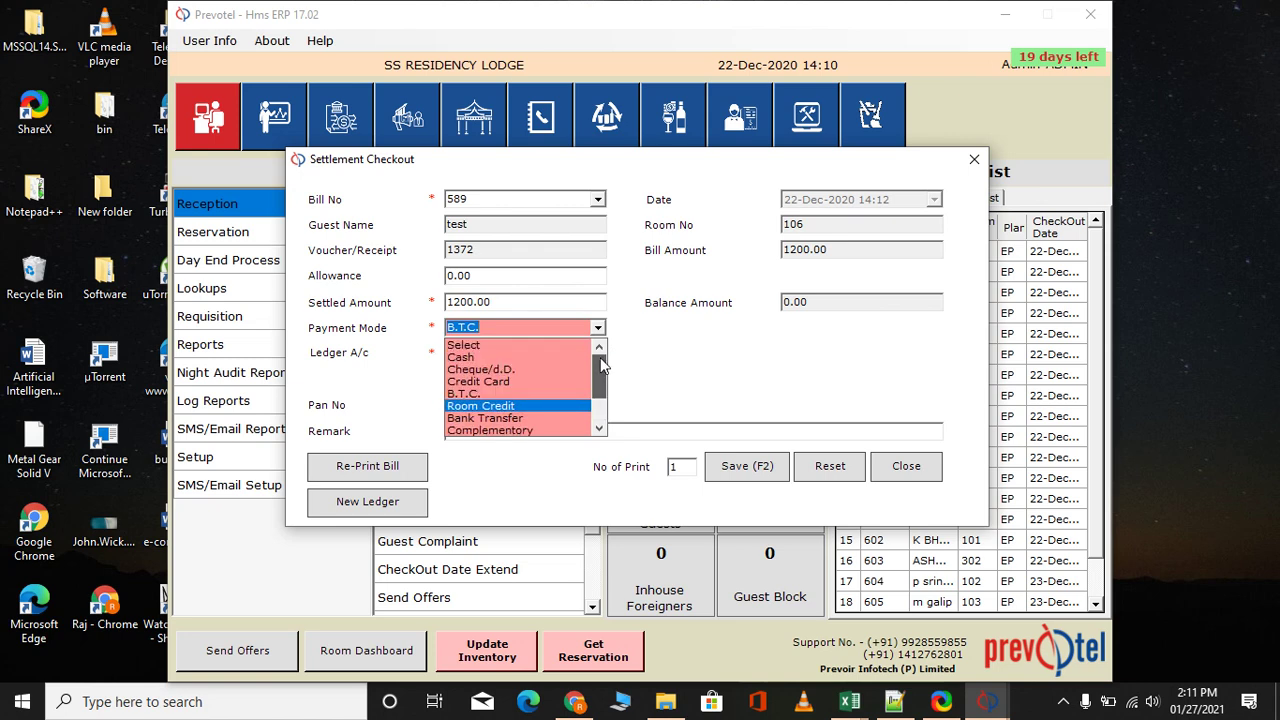
pyautogui.click(546, 356)
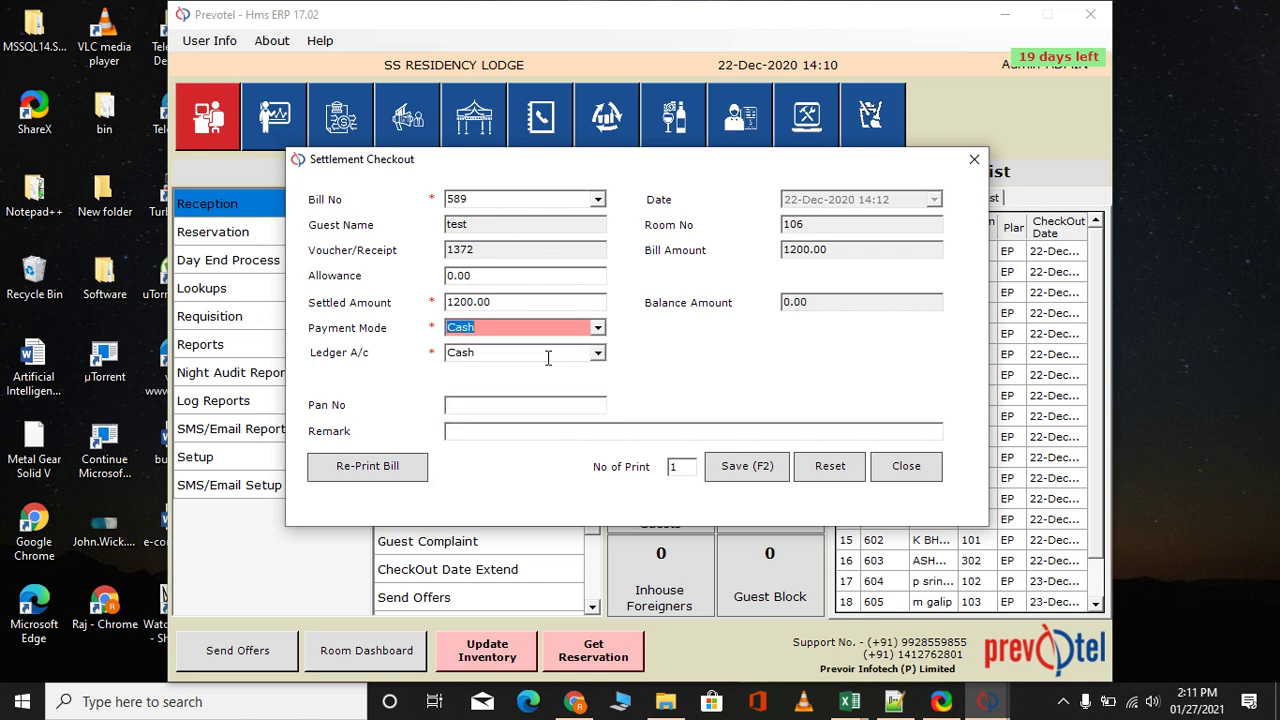
# Save the settlement without printing a receipt and close the settlement form
pyautogui.click(743, 468)
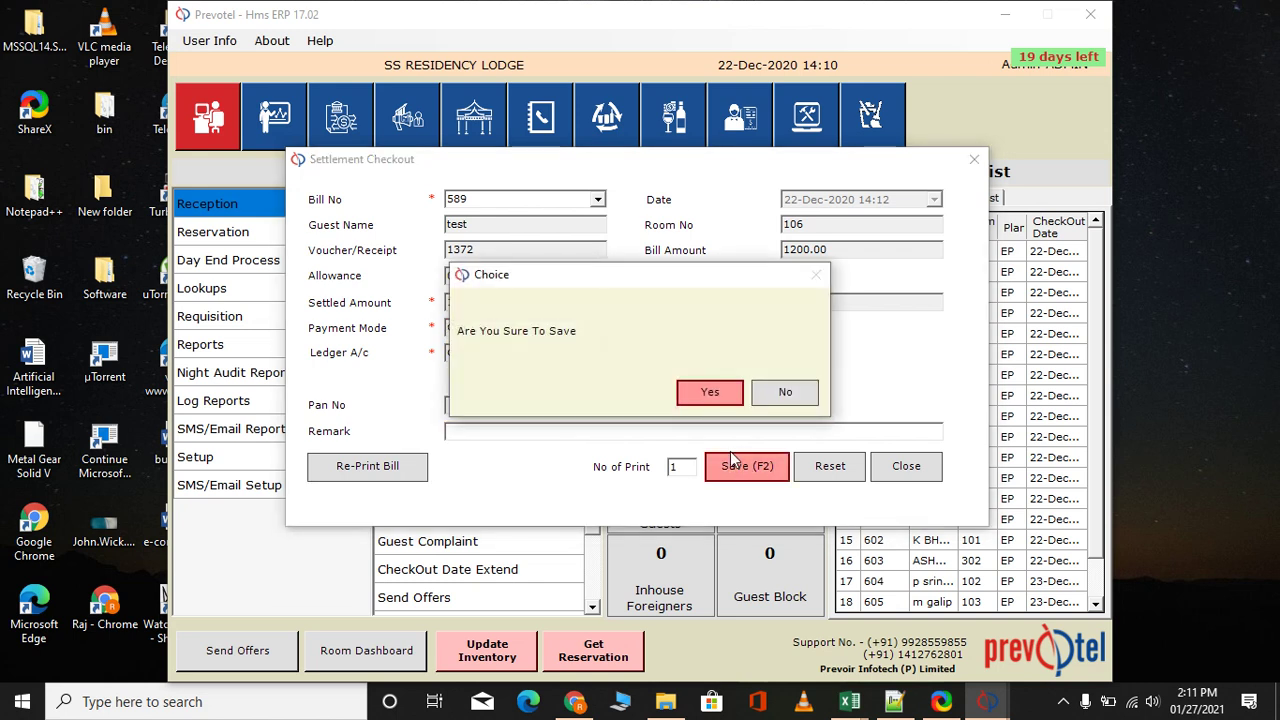
pyautogui.click(715, 393)
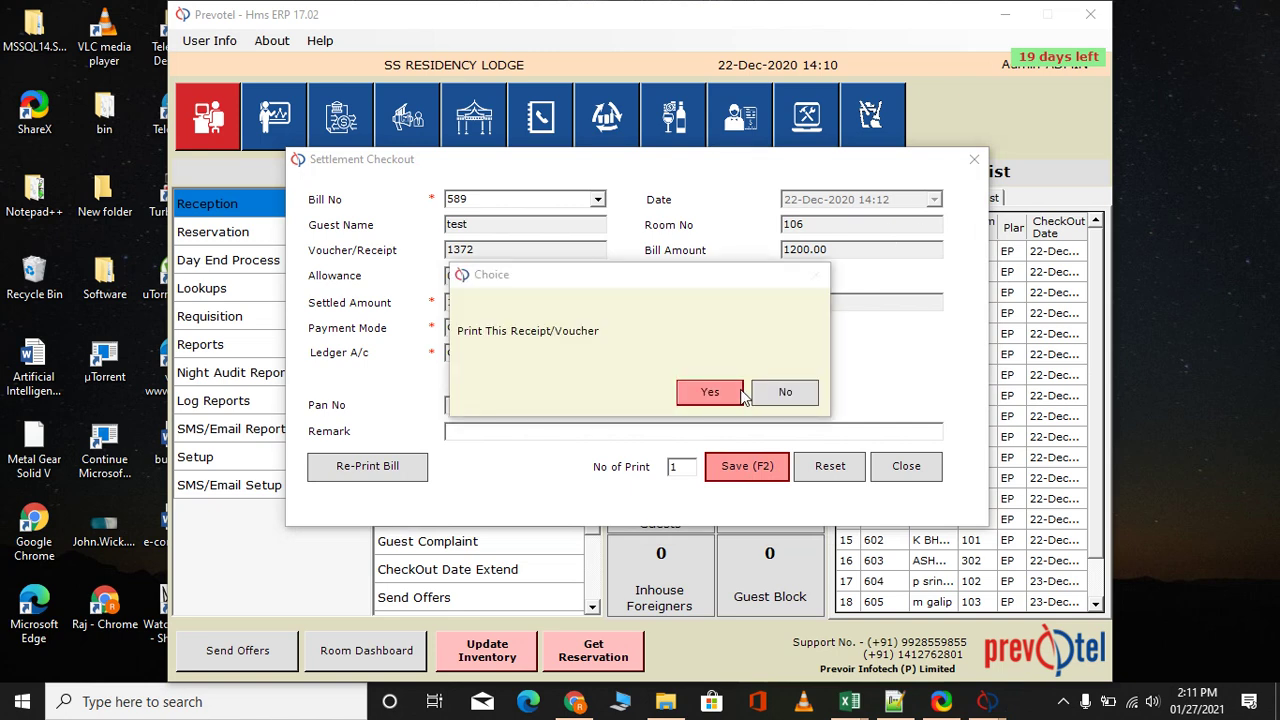
pyautogui.click(786, 392)
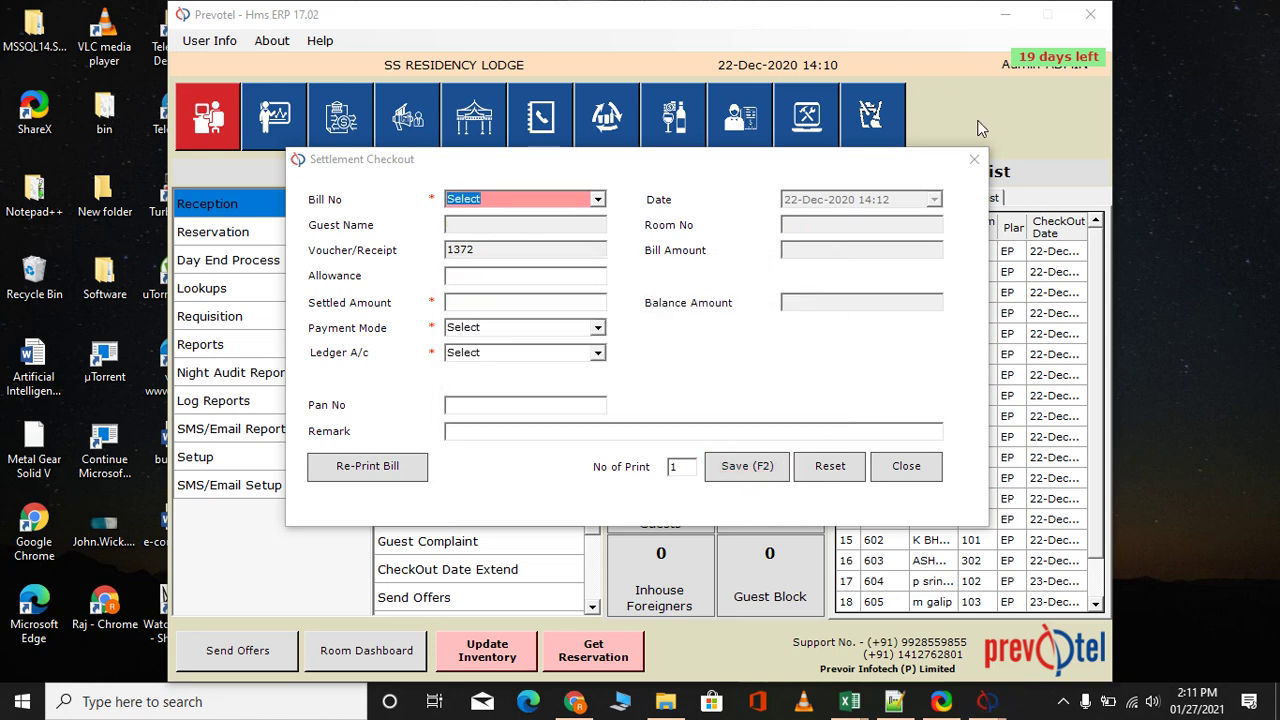
pyautogui.click(974, 159)
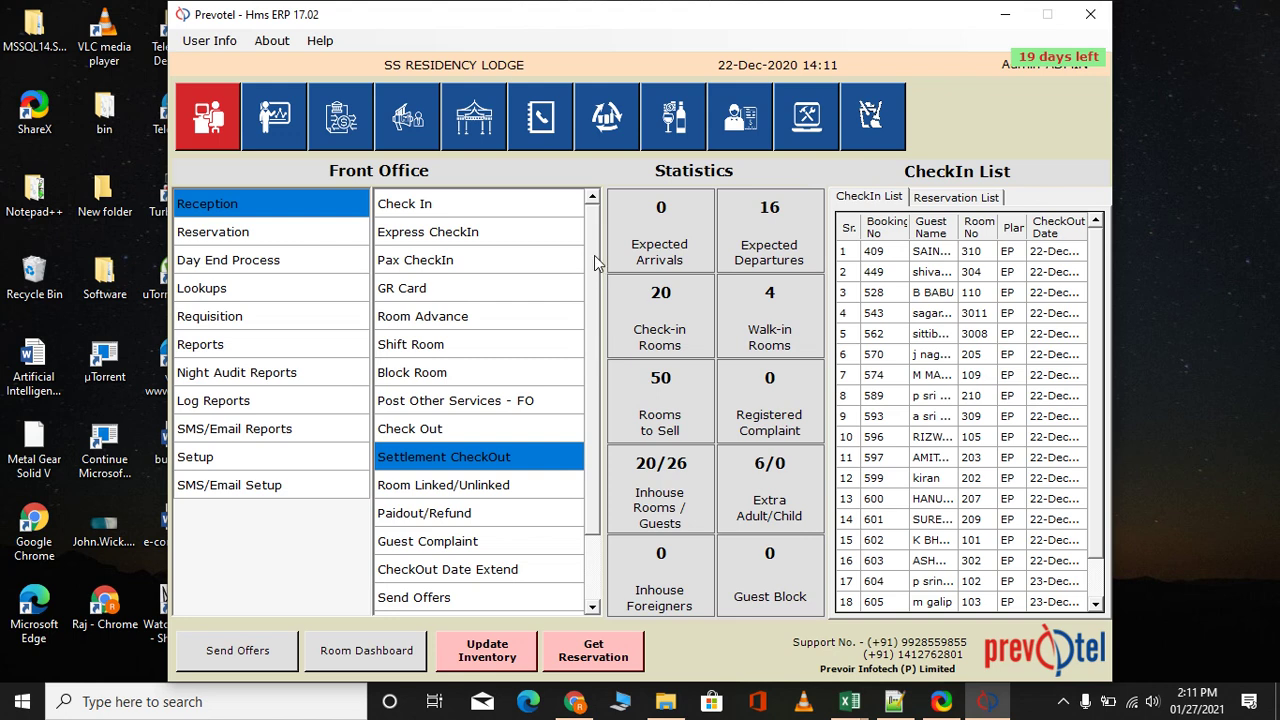
# Start a new room booking and set its Referred By source to Company
pyautogui.click(258, 240)
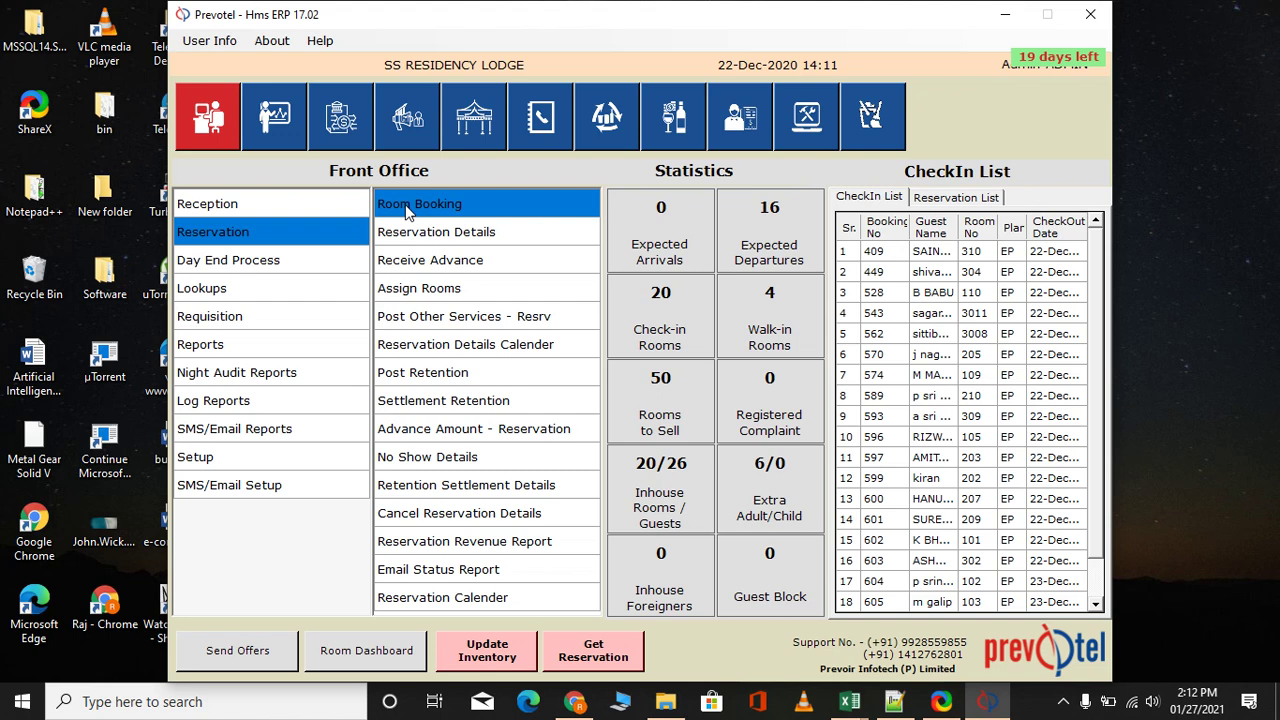
pyautogui.click(405, 204)
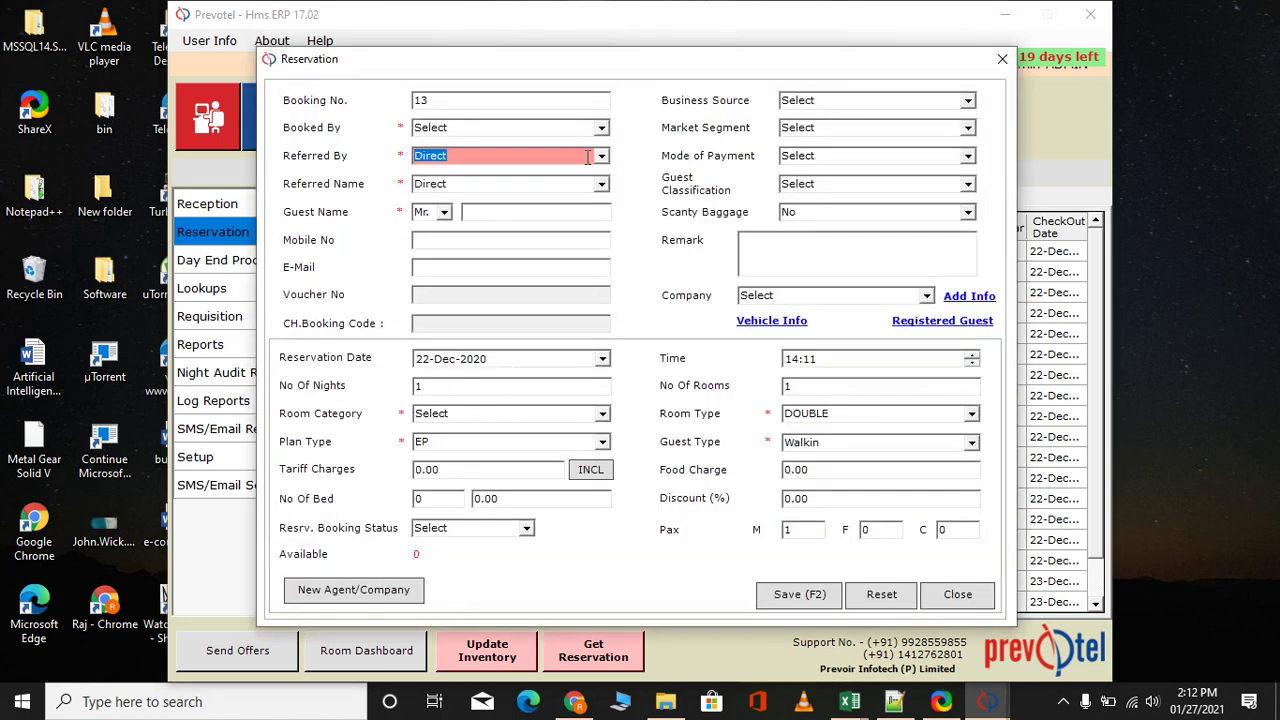
pyautogui.click(603, 160)
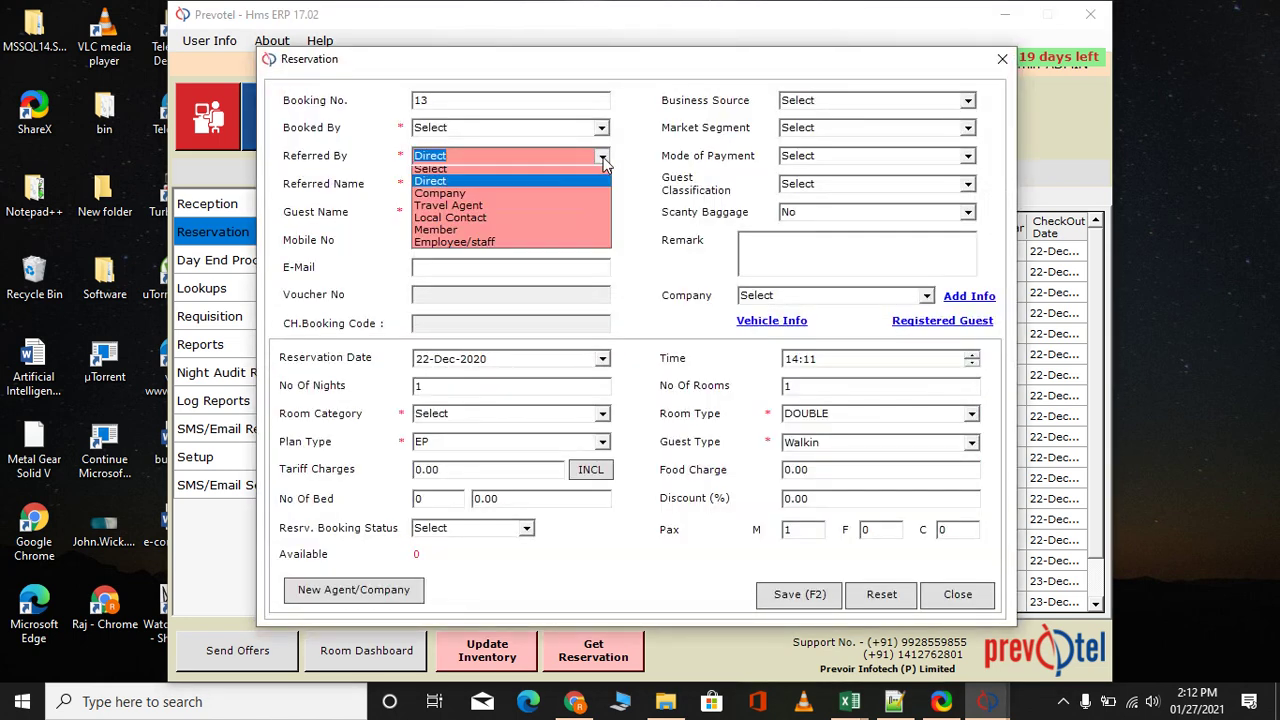
pyautogui.click(640, 157)
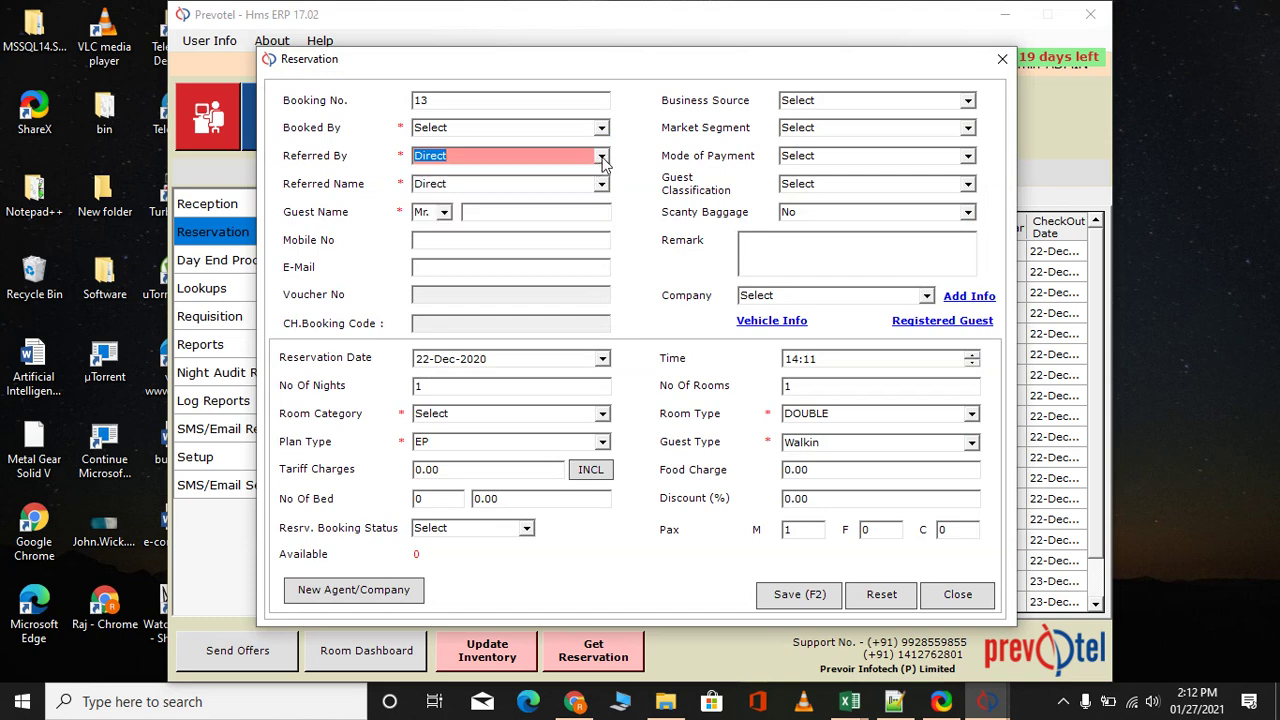
pyautogui.click(602, 160)
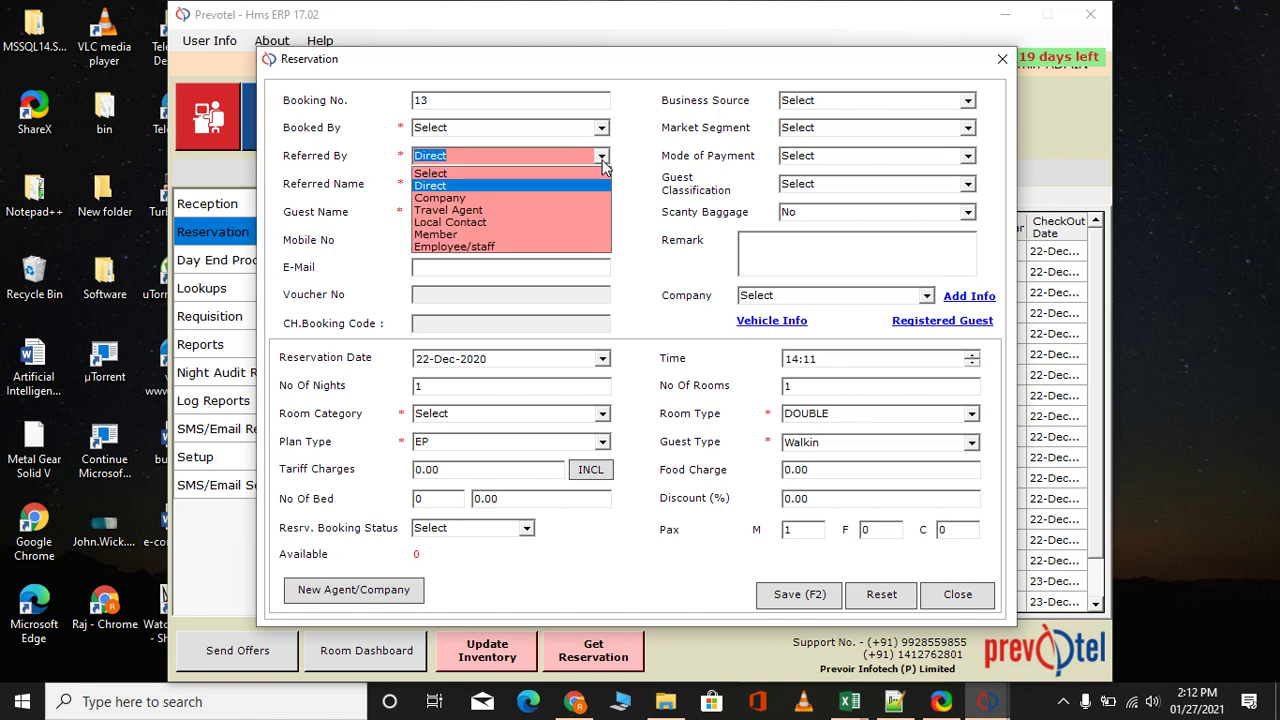
pyautogui.click(509, 199)
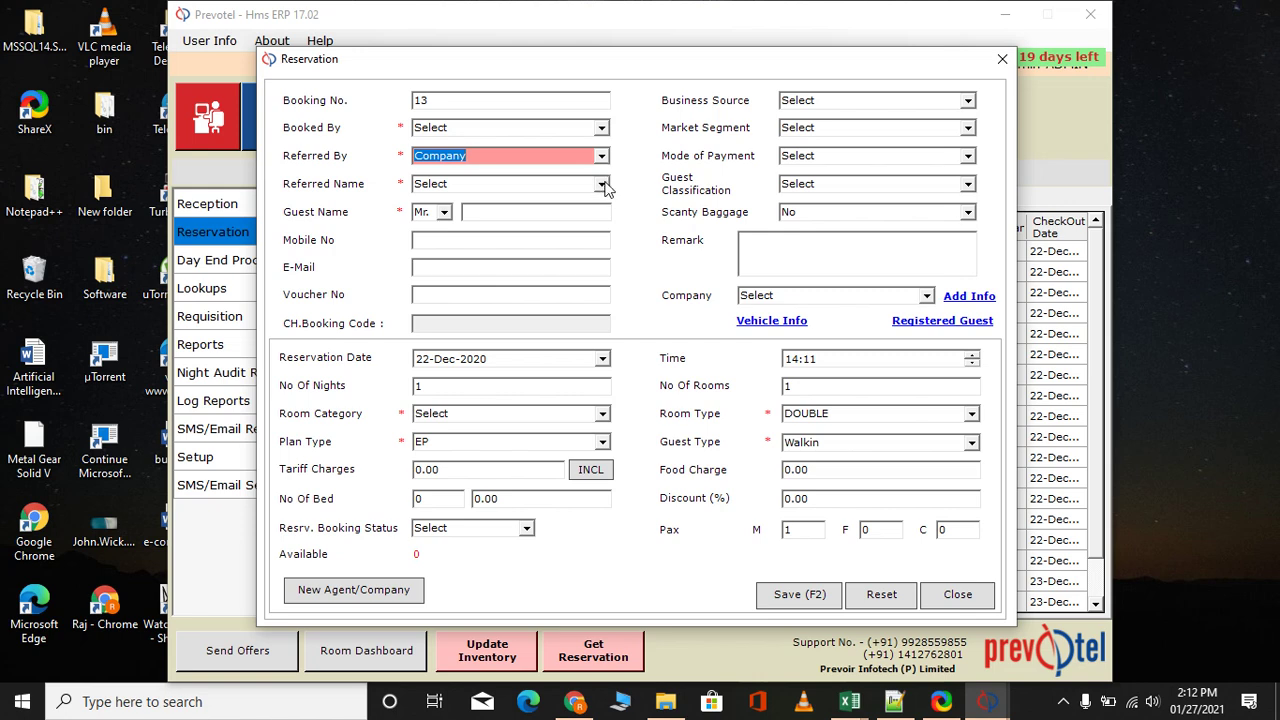
pyautogui.click(603, 186)
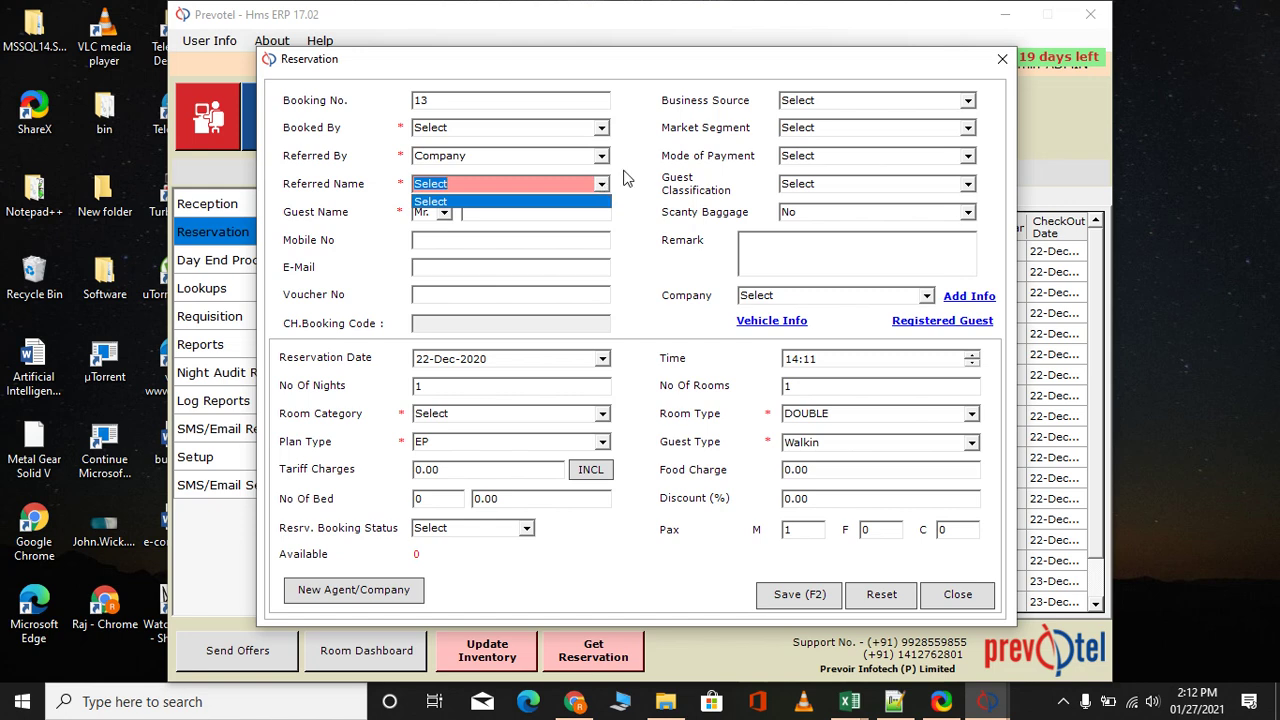
pyautogui.click(630, 178)
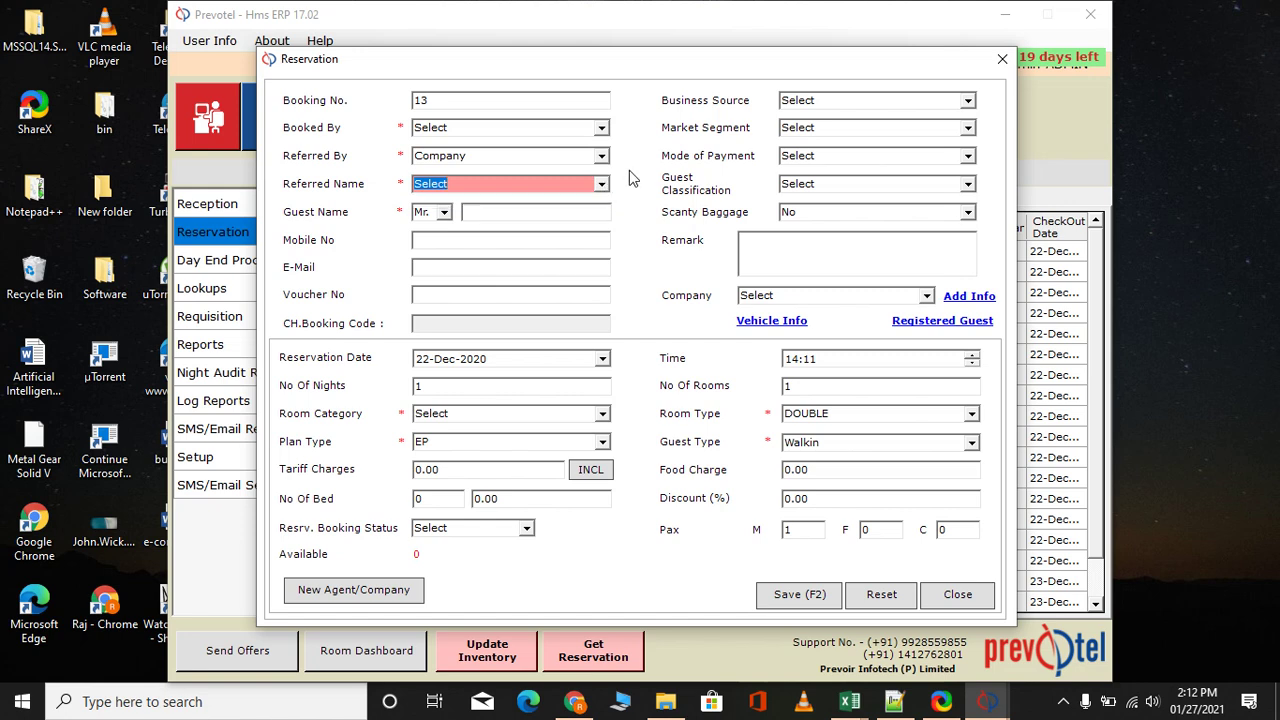
pyautogui.click(538, 215)
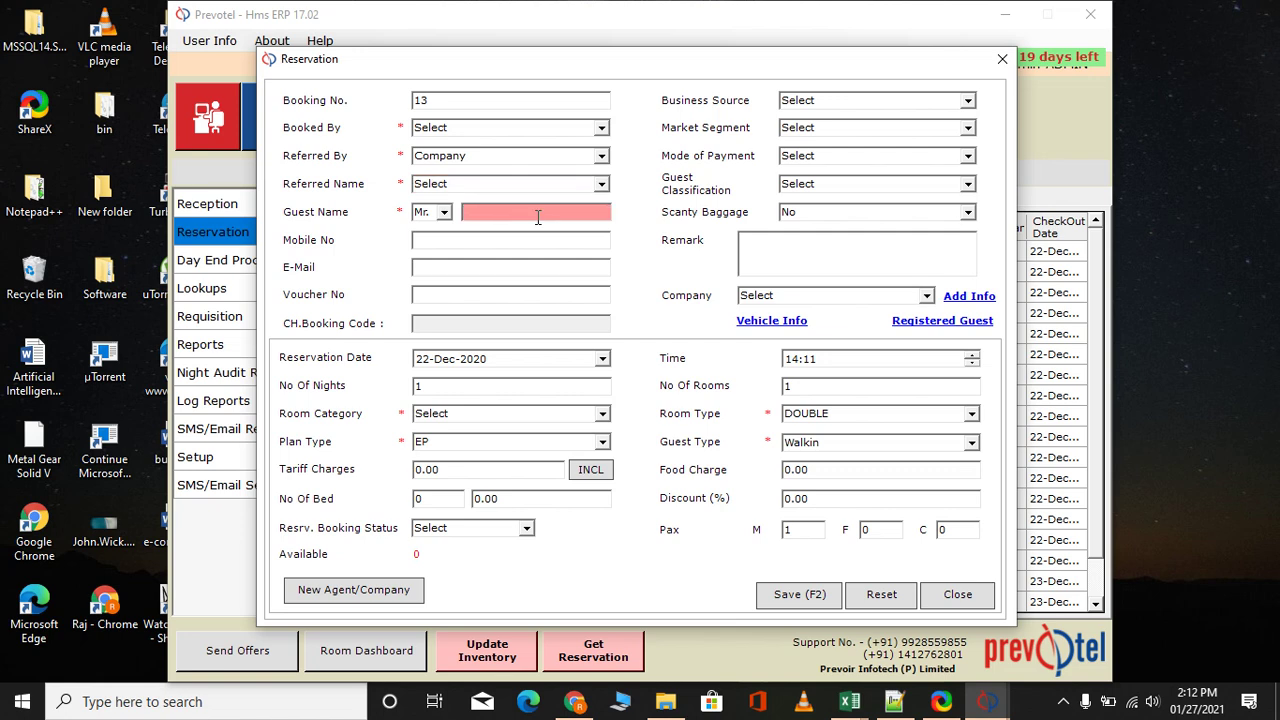
# Enter the guest's name and mobile number on the reservation
pyautogui.write('test')
pyautogui.click(510, 240)
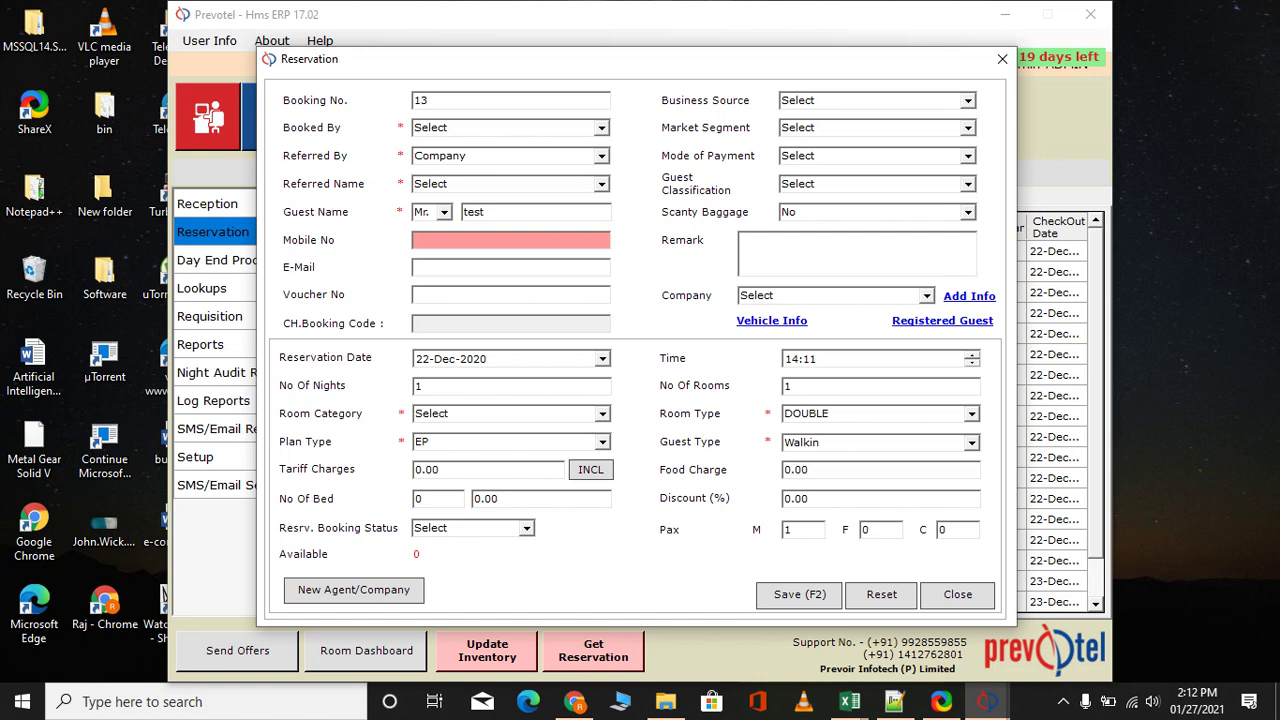
pyautogui.write('789451230')
pyautogui.click(510, 267)
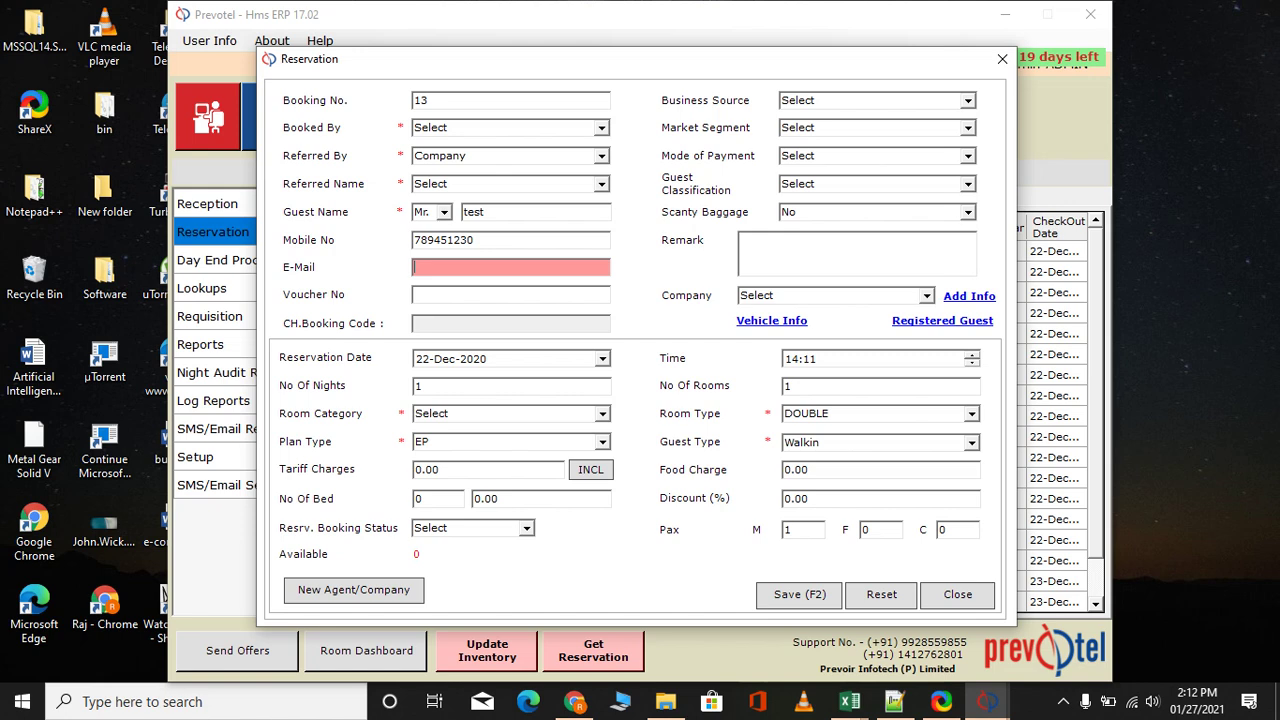
# Set the stay to 2 nights from 22 December with 1 room
pyautogui.press('Tab')
pyautogui.press('Tab')
pyautogui.press('Tab')
pyautogui.press('Tab')
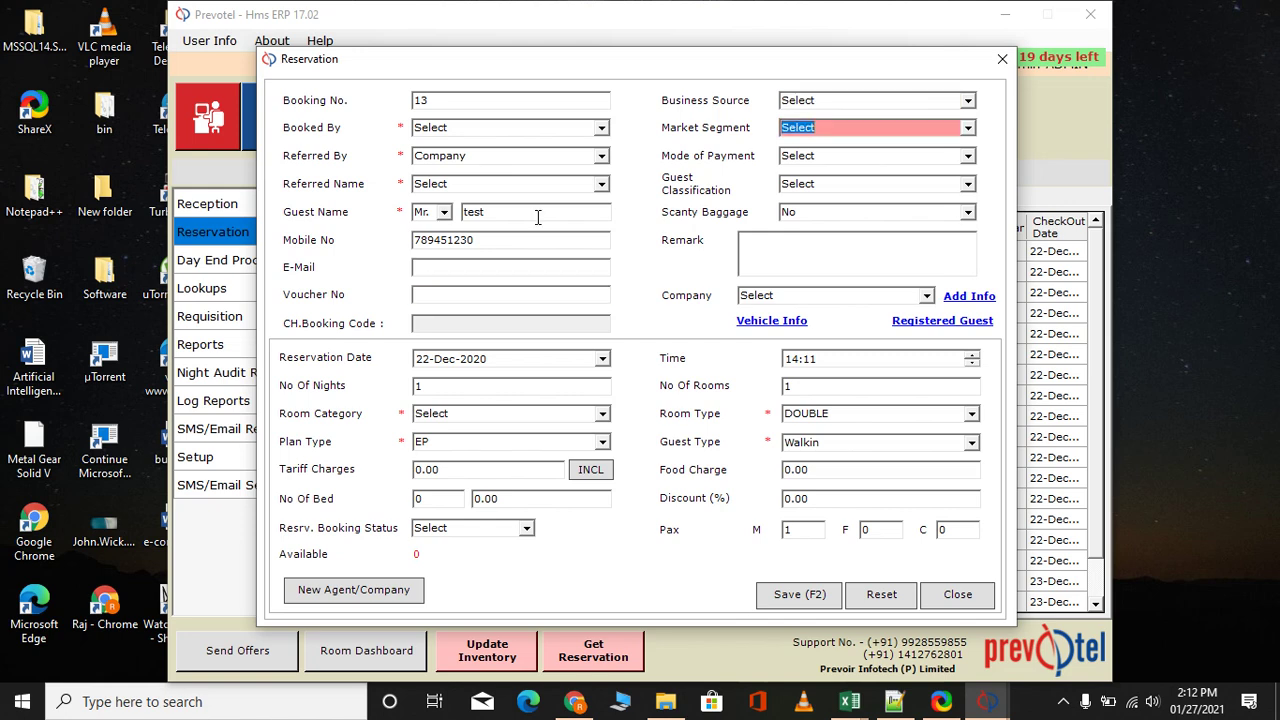
pyautogui.press('Tab')
pyautogui.press('Tab')
pyautogui.press('Tab')
pyautogui.press('Tab')
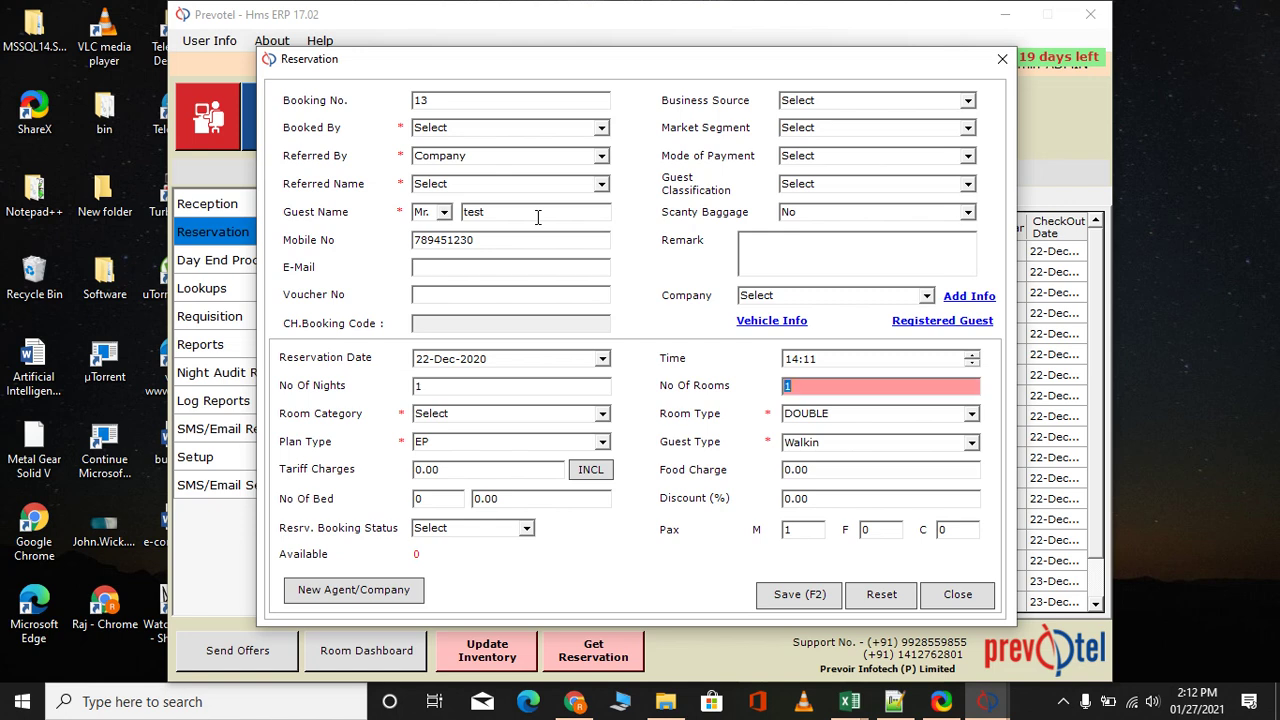
pyautogui.press('Tab')
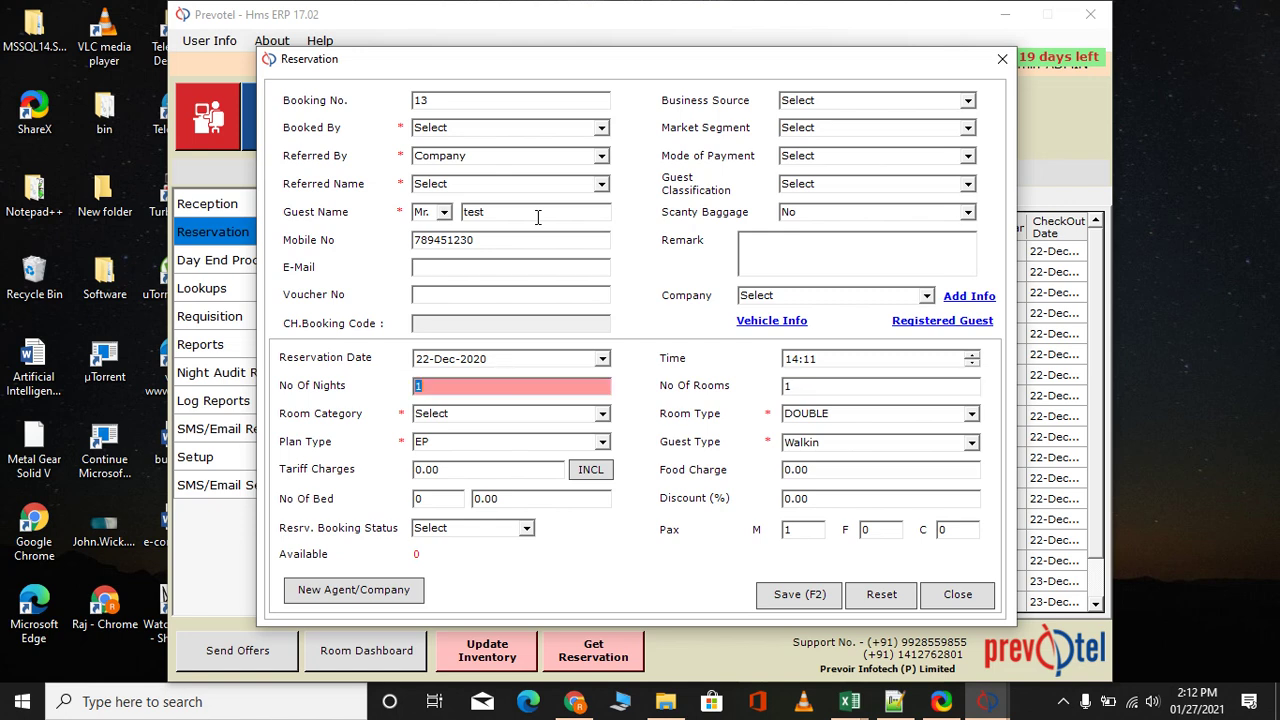
pyautogui.write('2')
pyautogui.press('Tab')
pyautogui.press('Tab')
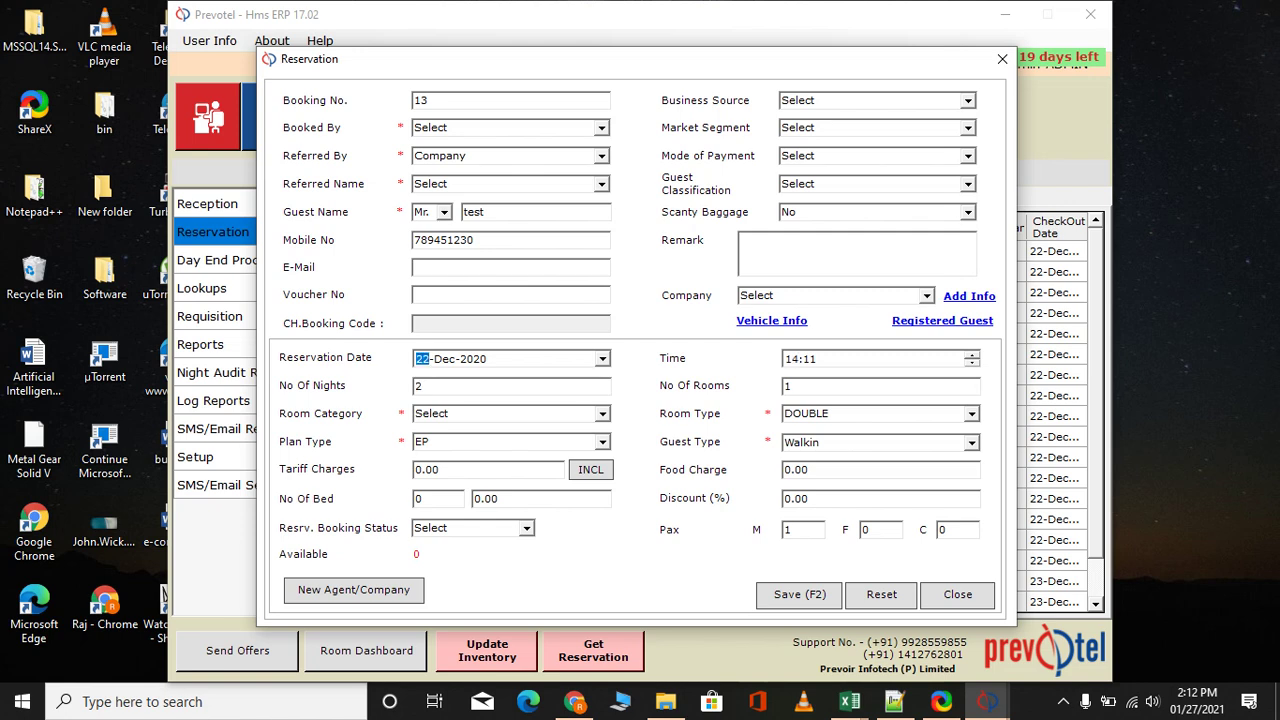
pyautogui.click(603, 362)
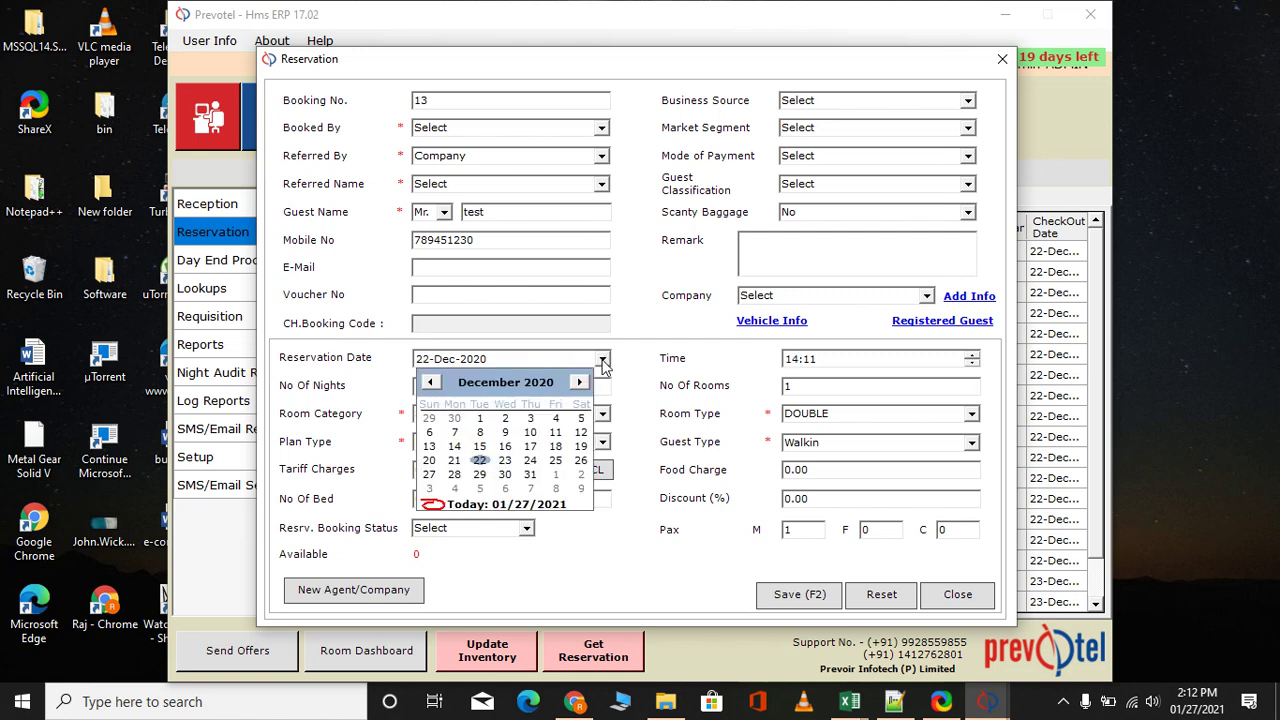
pyautogui.click(480, 461)
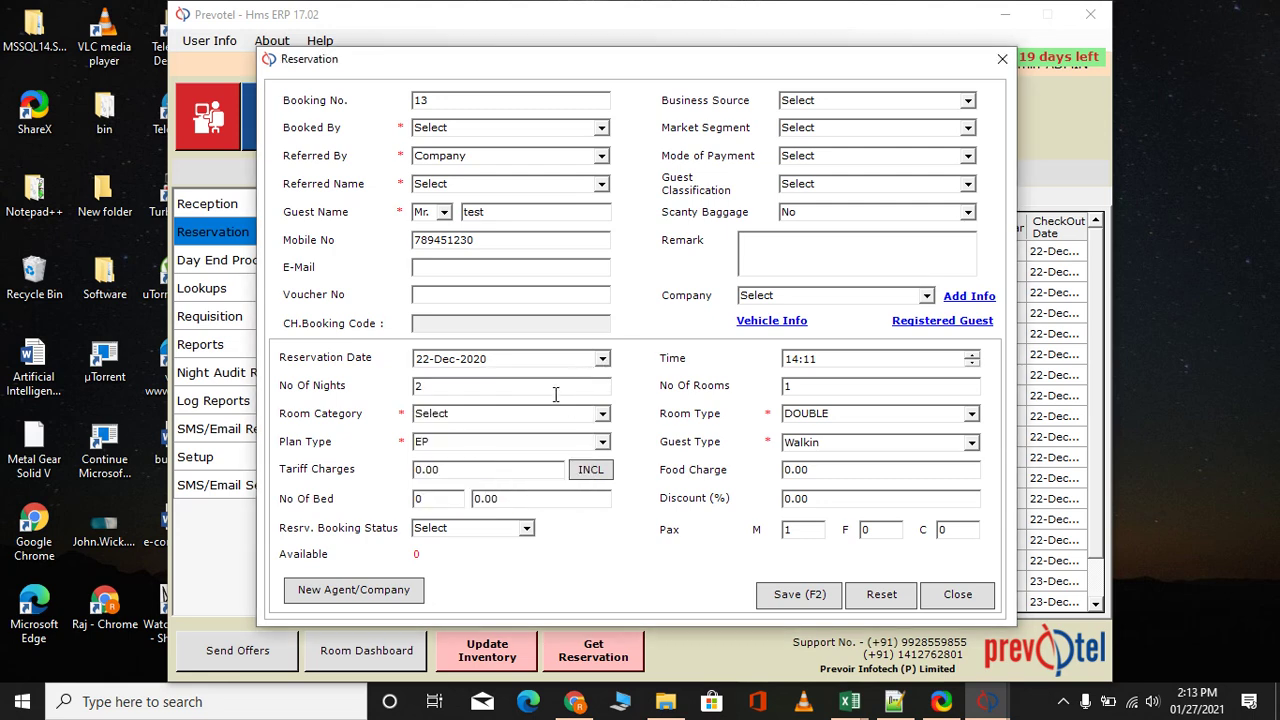
pyautogui.click(486, 390)
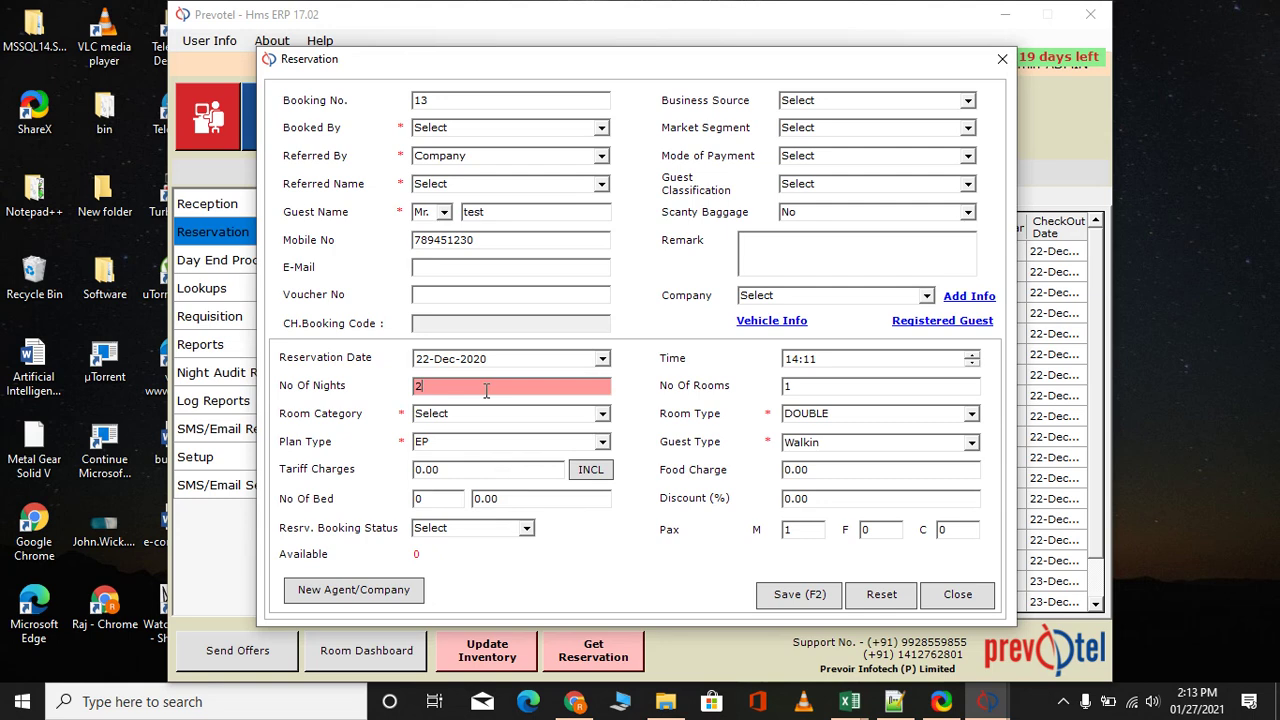
pyautogui.press('Tab')
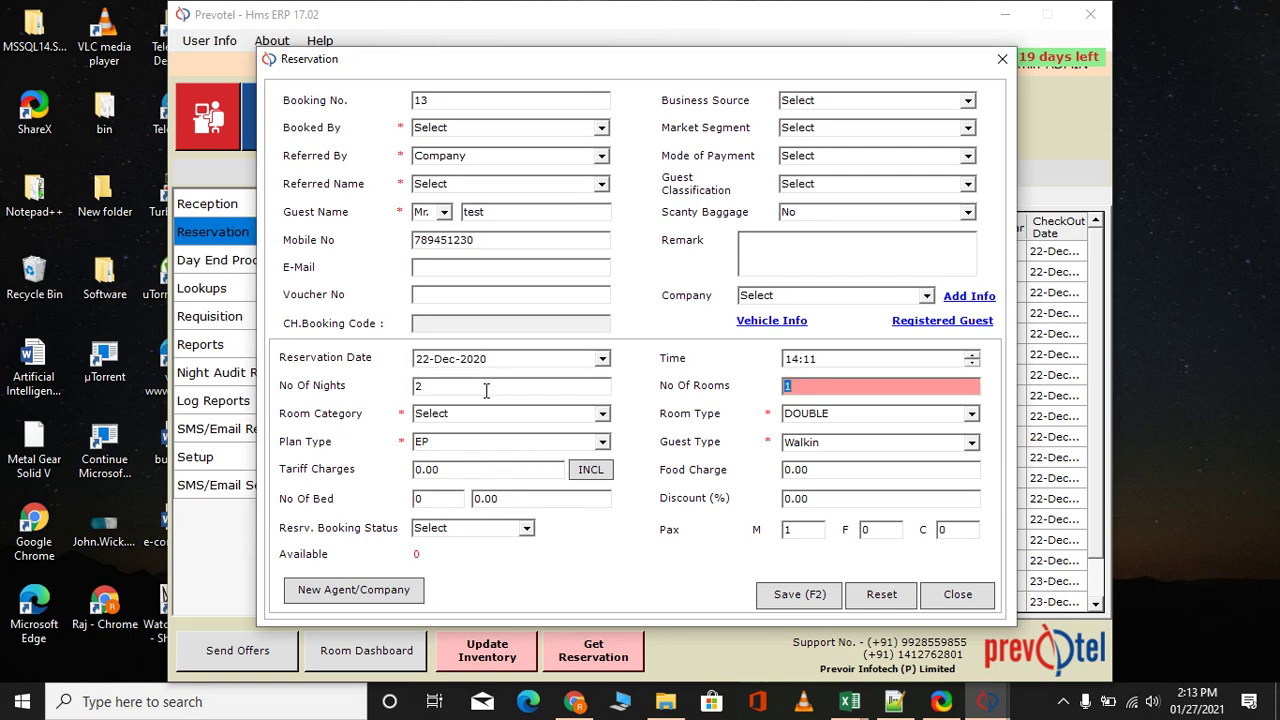
pyautogui.press('Tab')
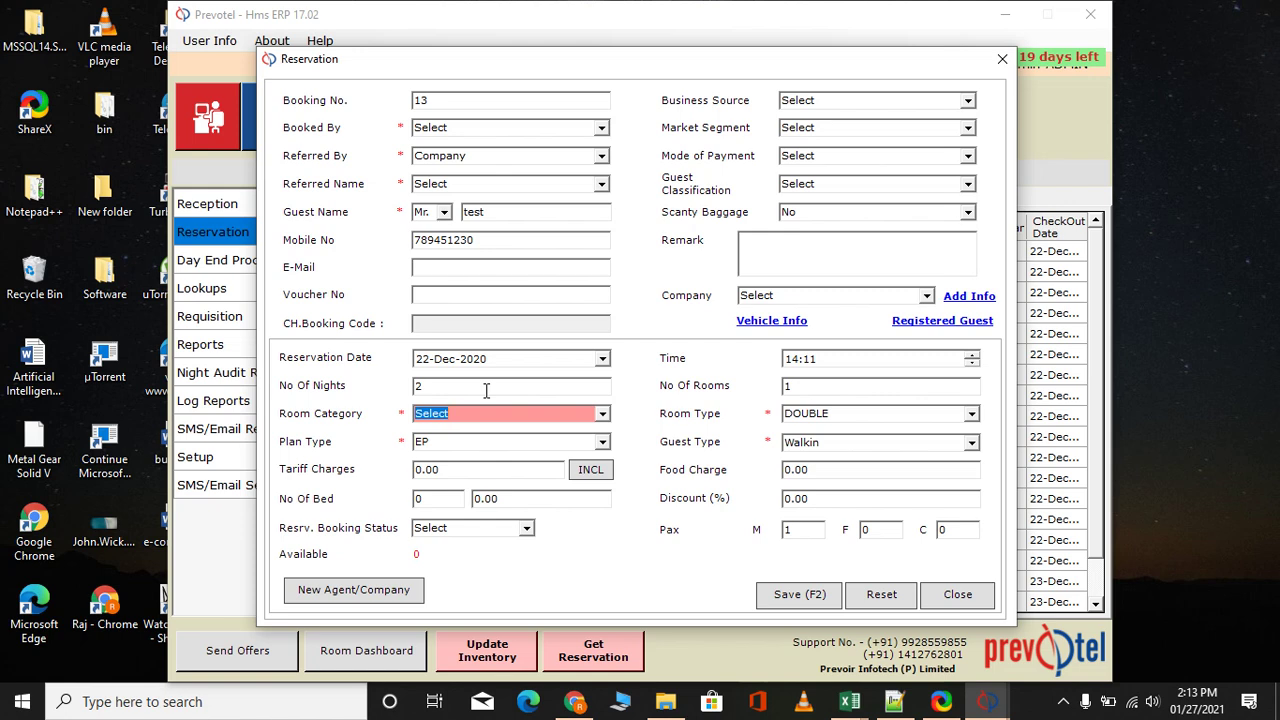
# Choose the AC room category and make the tariff tax-inclusive at 1517.86
pyautogui.click(602, 416)
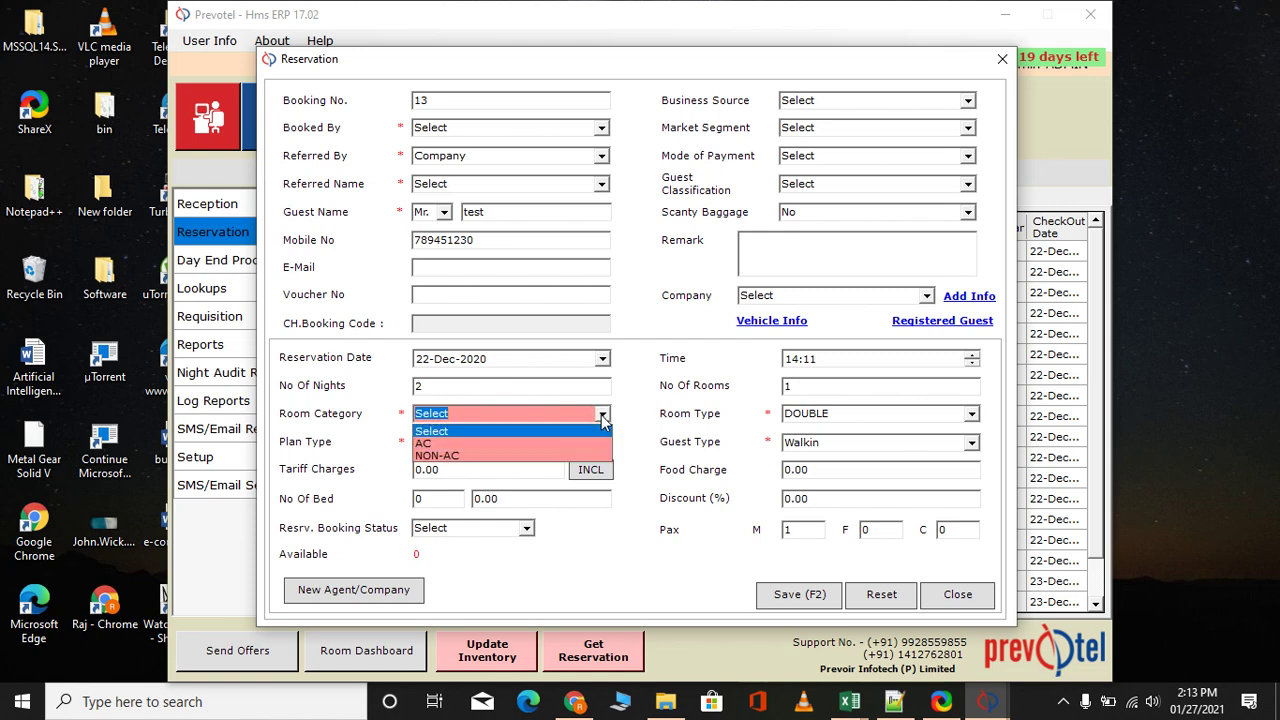
pyautogui.click(533, 444)
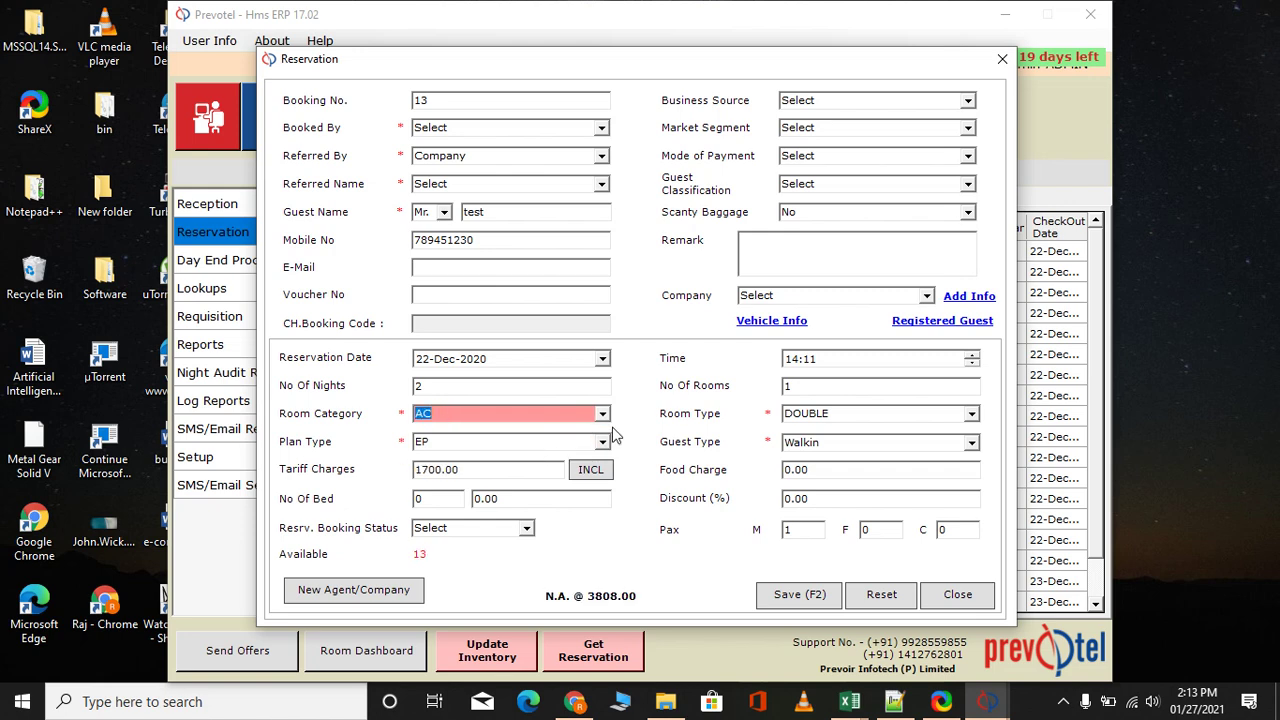
pyautogui.press('Tab')
pyautogui.press('Tab')
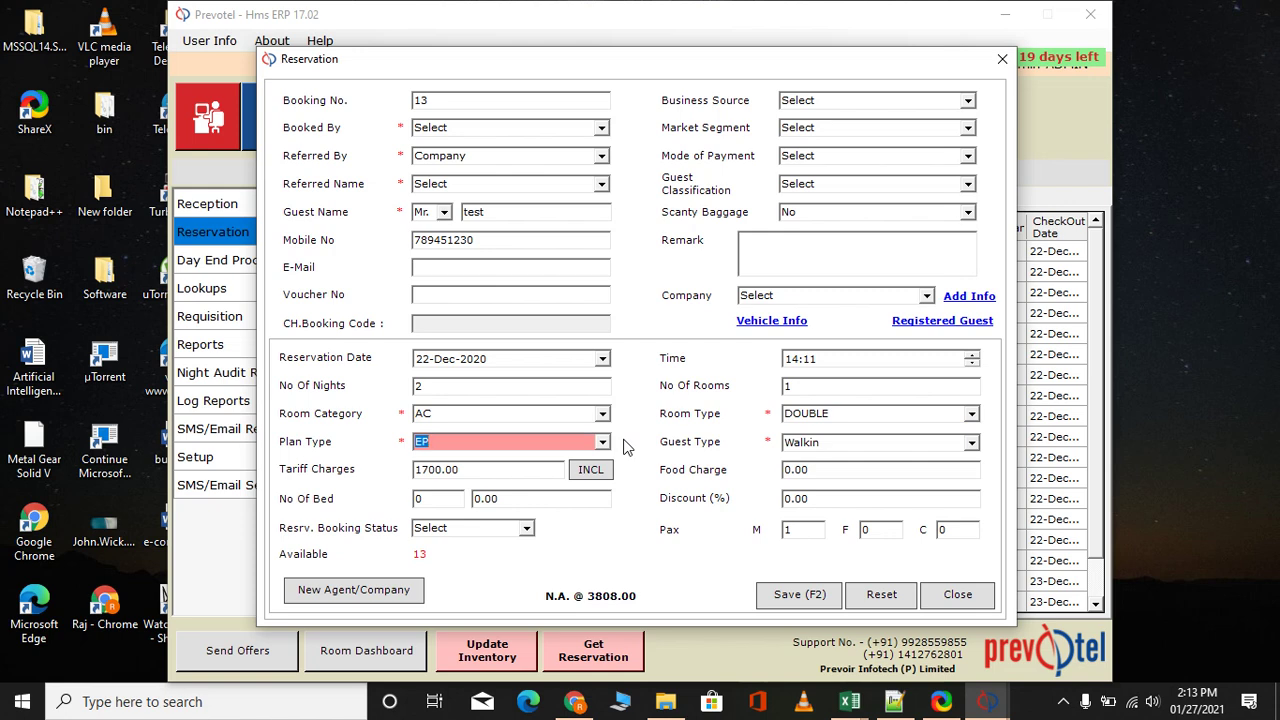
pyautogui.press('Tab')
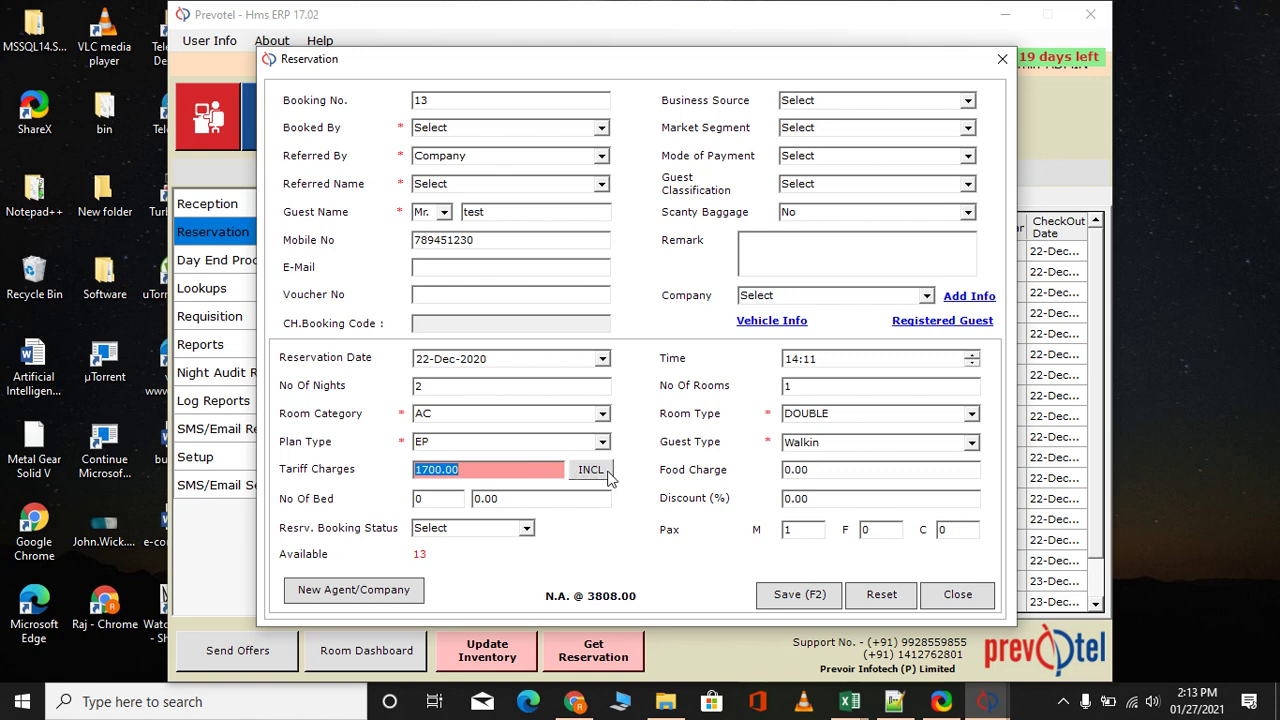
pyautogui.click(484, 472)
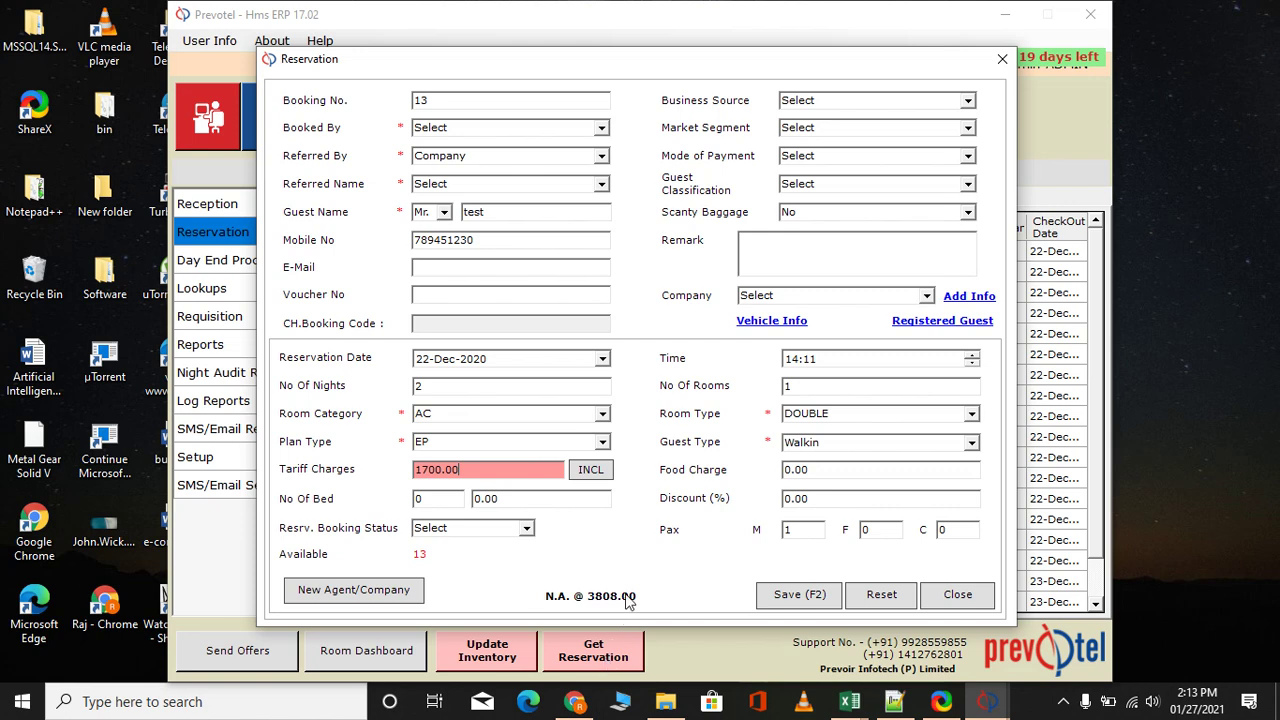
pyautogui.click(594, 473)
pyautogui.click(594, 474)
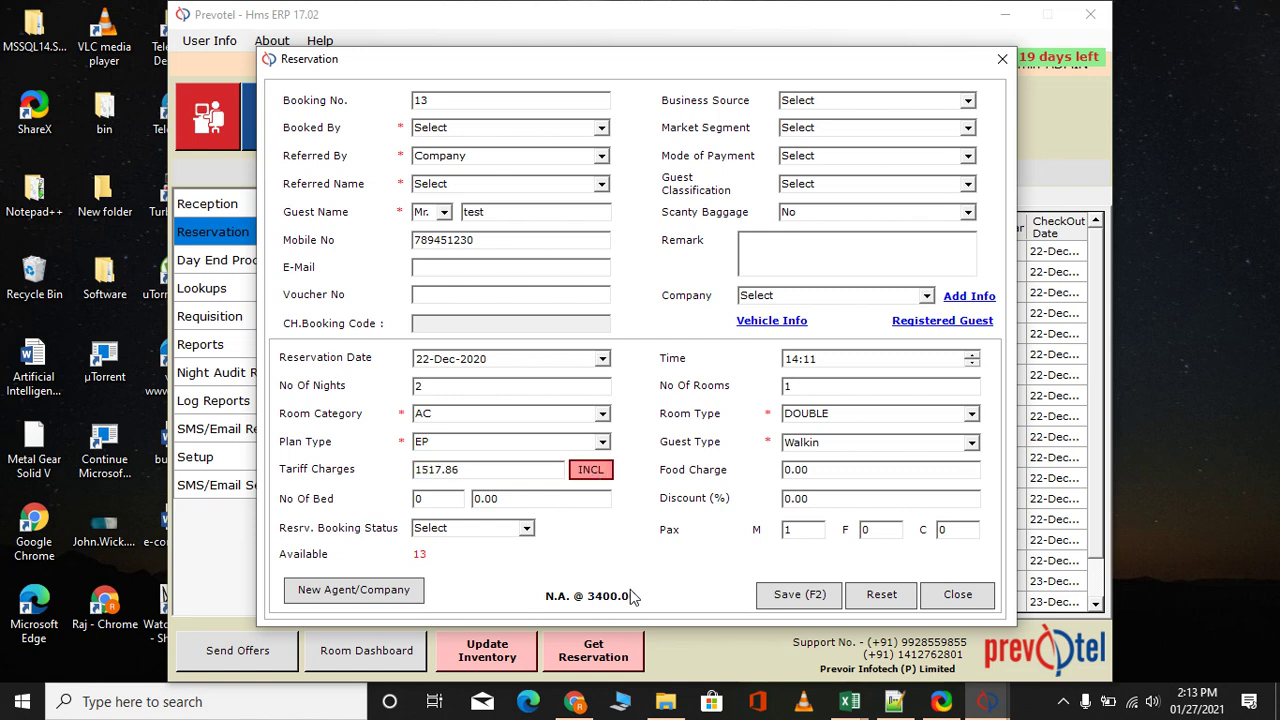
# Set the booking status to Confirmed and save the reservation
pyautogui.click(527, 529)
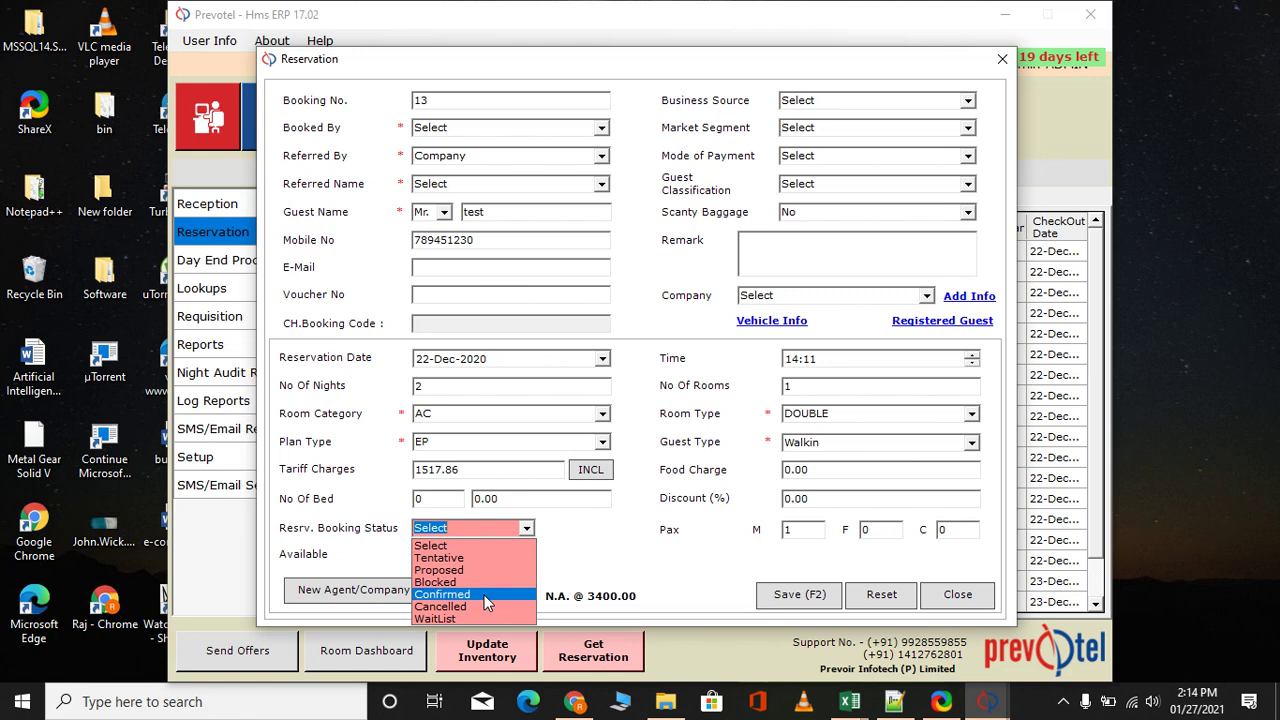
pyautogui.click(484, 595)
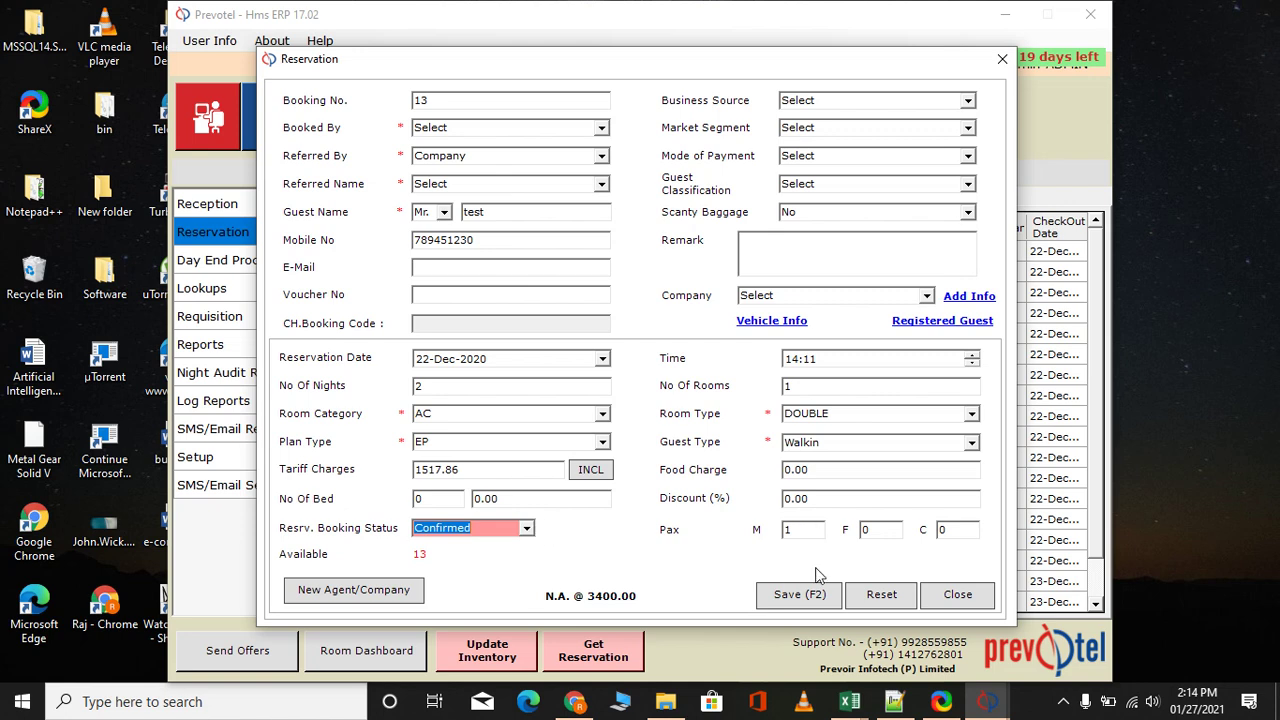
pyautogui.click(806, 593)
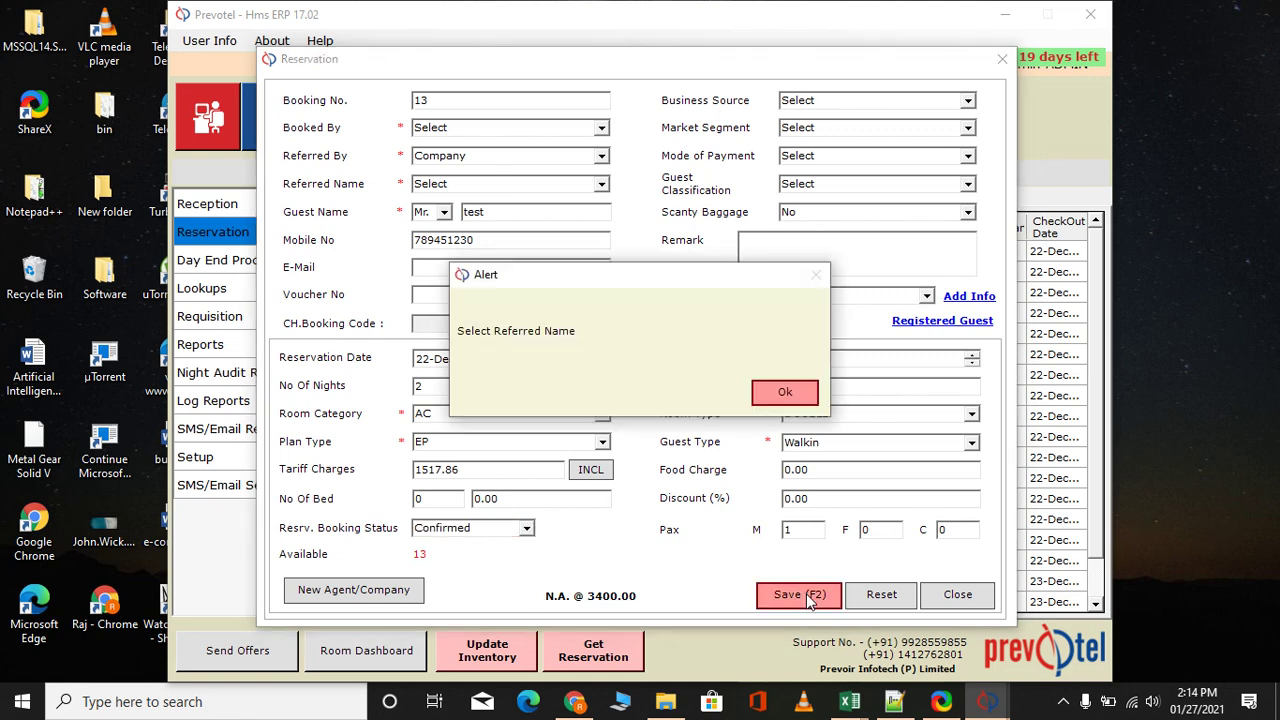
# Reset Referred By to Select and retry saving, dismissing the missing referred name alert
pyautogui.click(800, 392)
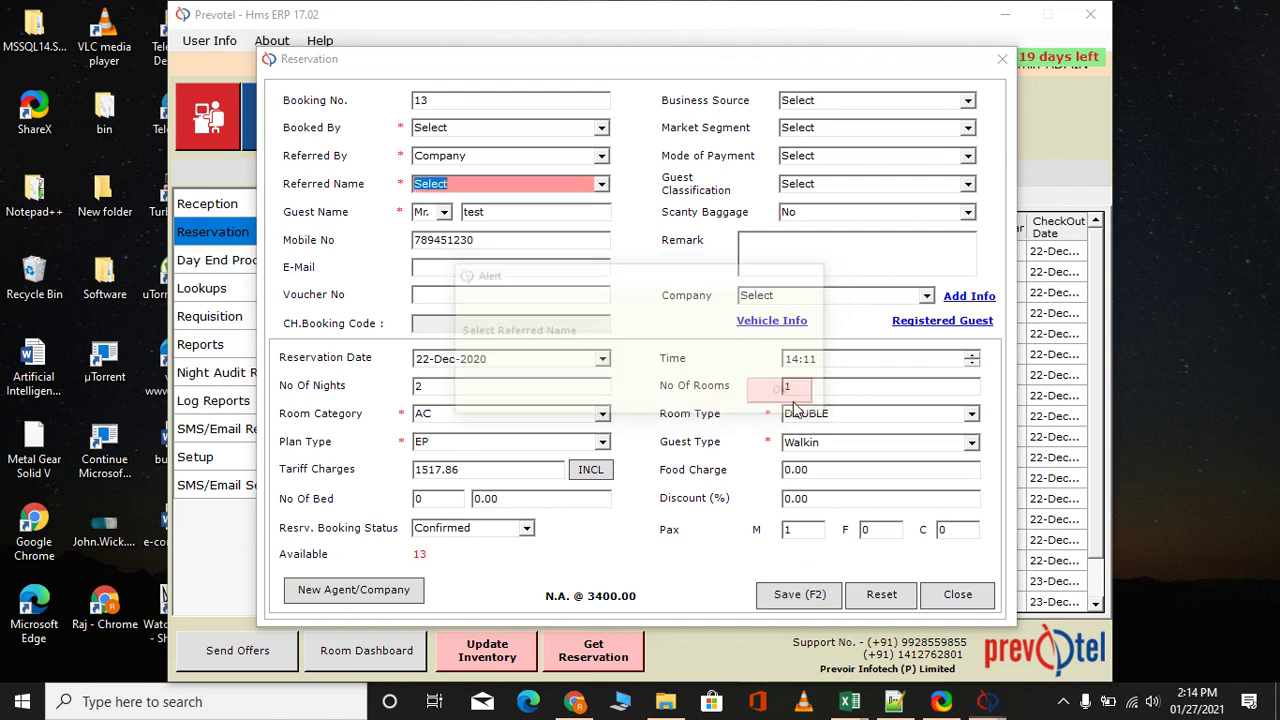
pyautogui.click(602, 186)
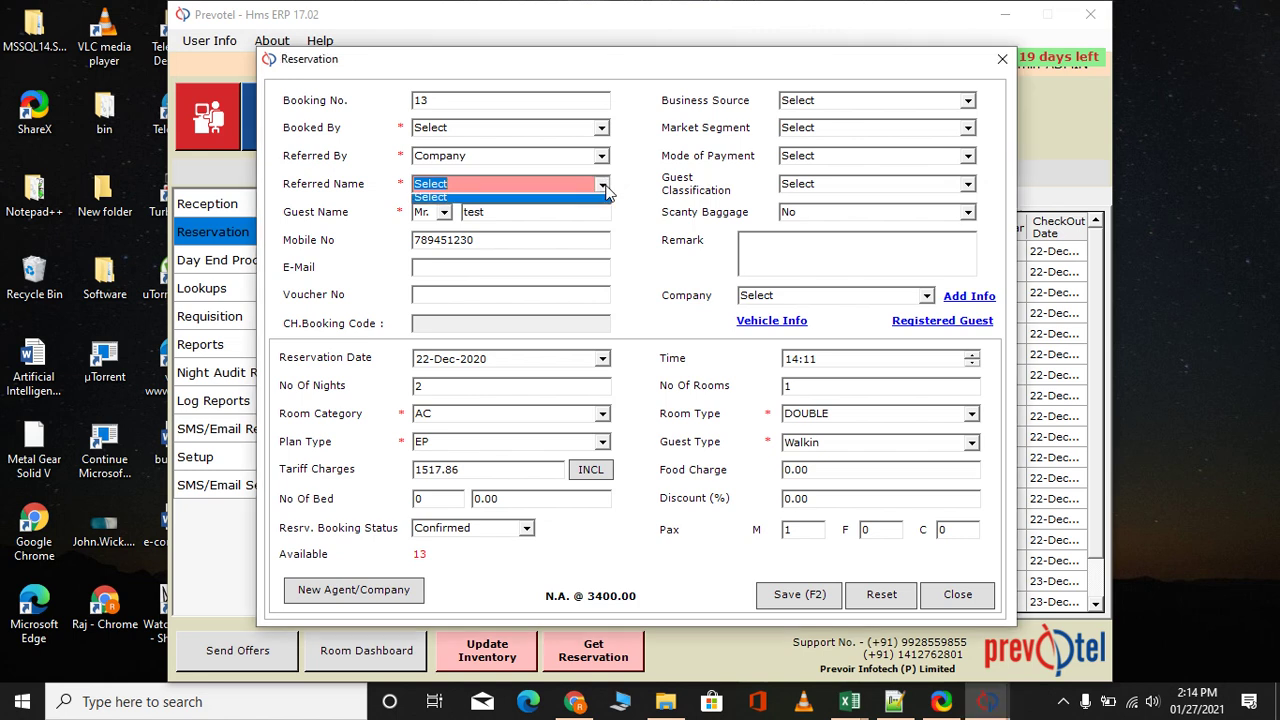
pyautogui.click(604, 186)
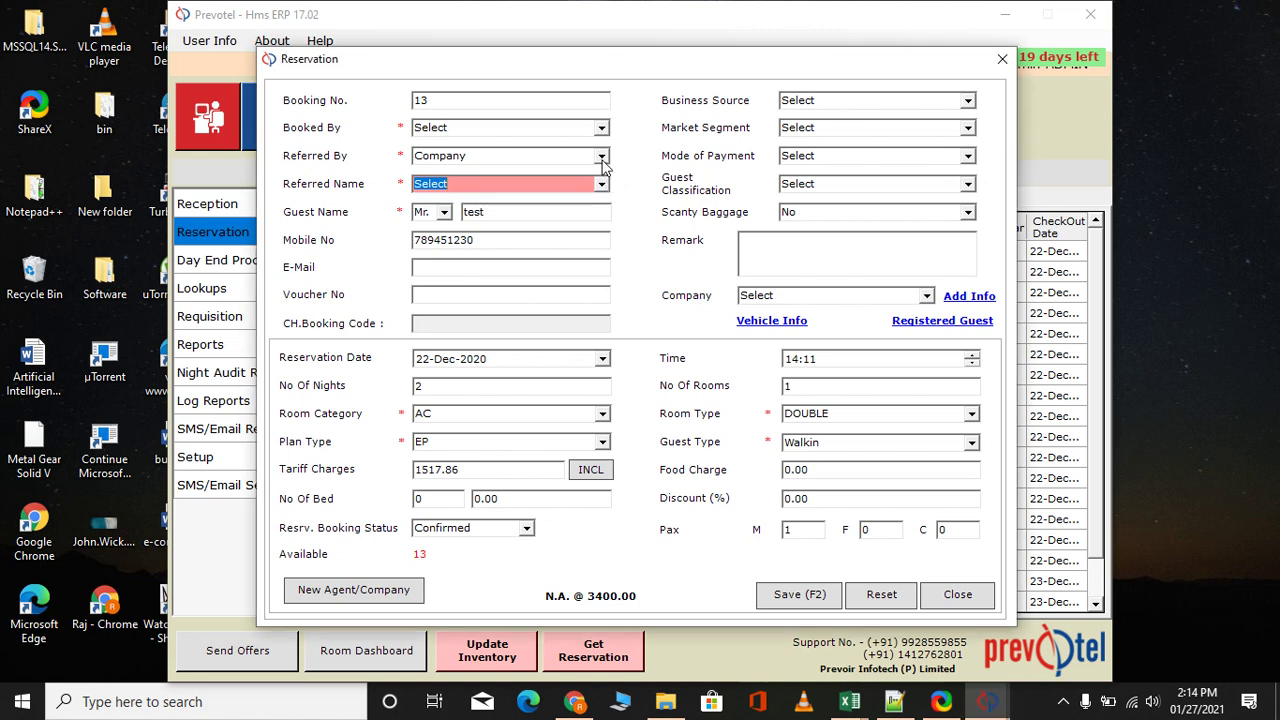
pyautogui.click(602, 157)
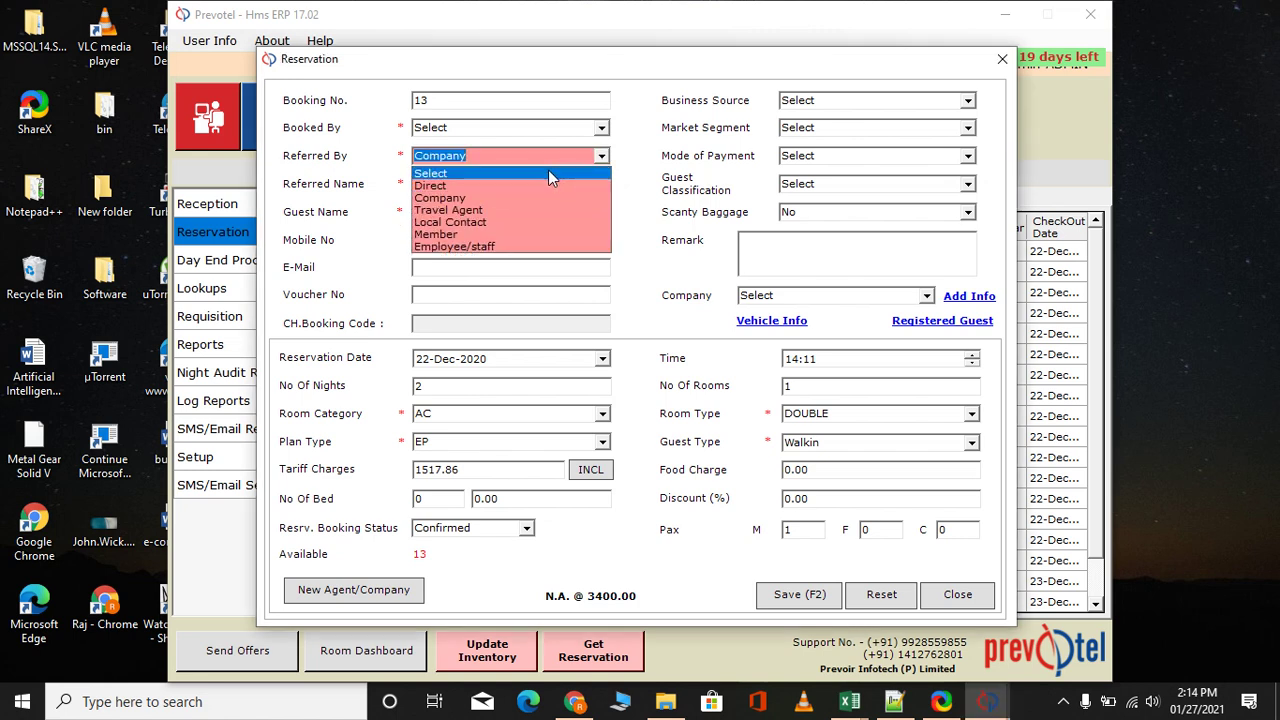
pyautogui.click(548, 172)
pyautogui.click(791, 598)
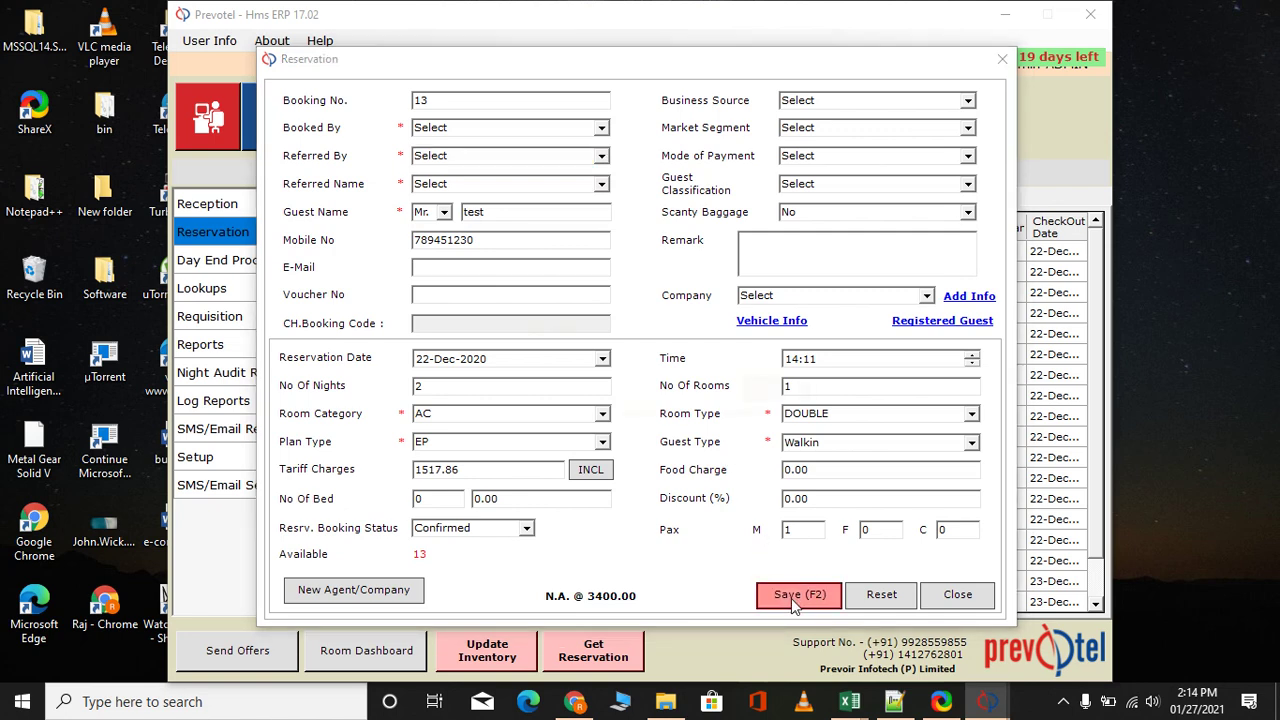
pyautogui.click(786, 392)
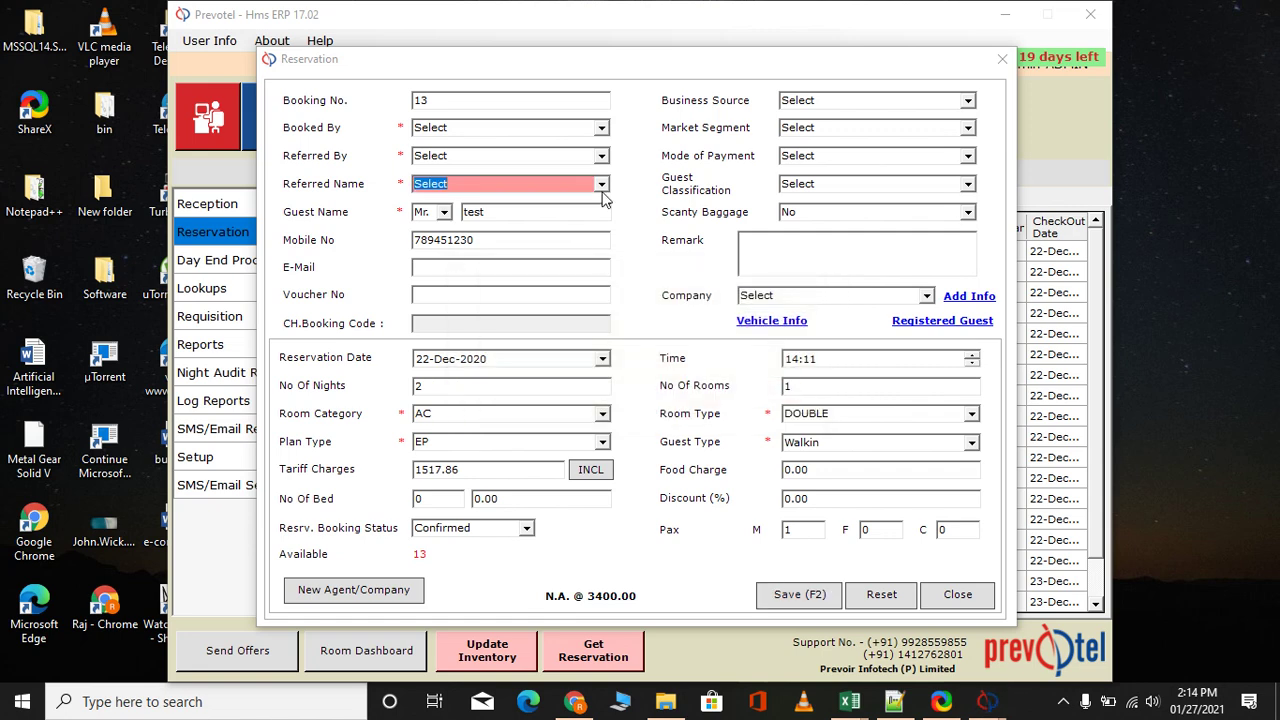
# Try Travel Agent, then set Referred By to Member, which has no referred names
pyautogui.click(601, 157)
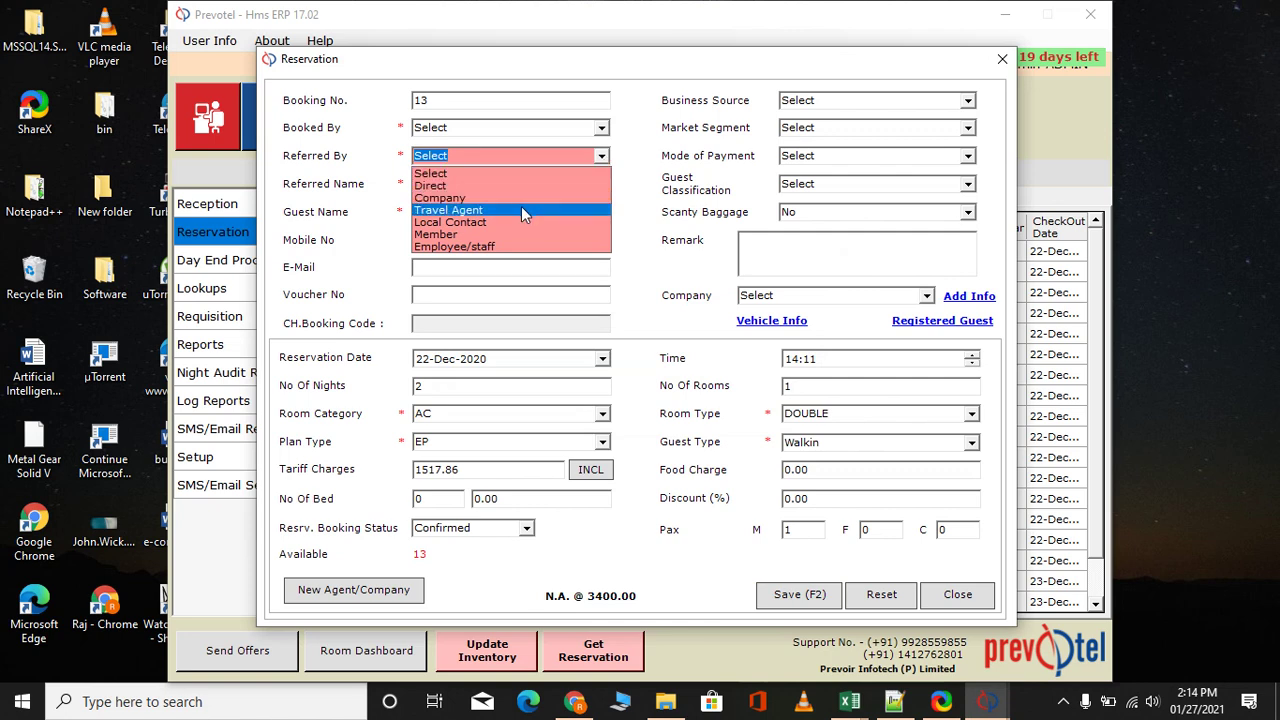
pyautogui.click(521, 208)
pyautogui.click(601, 183)
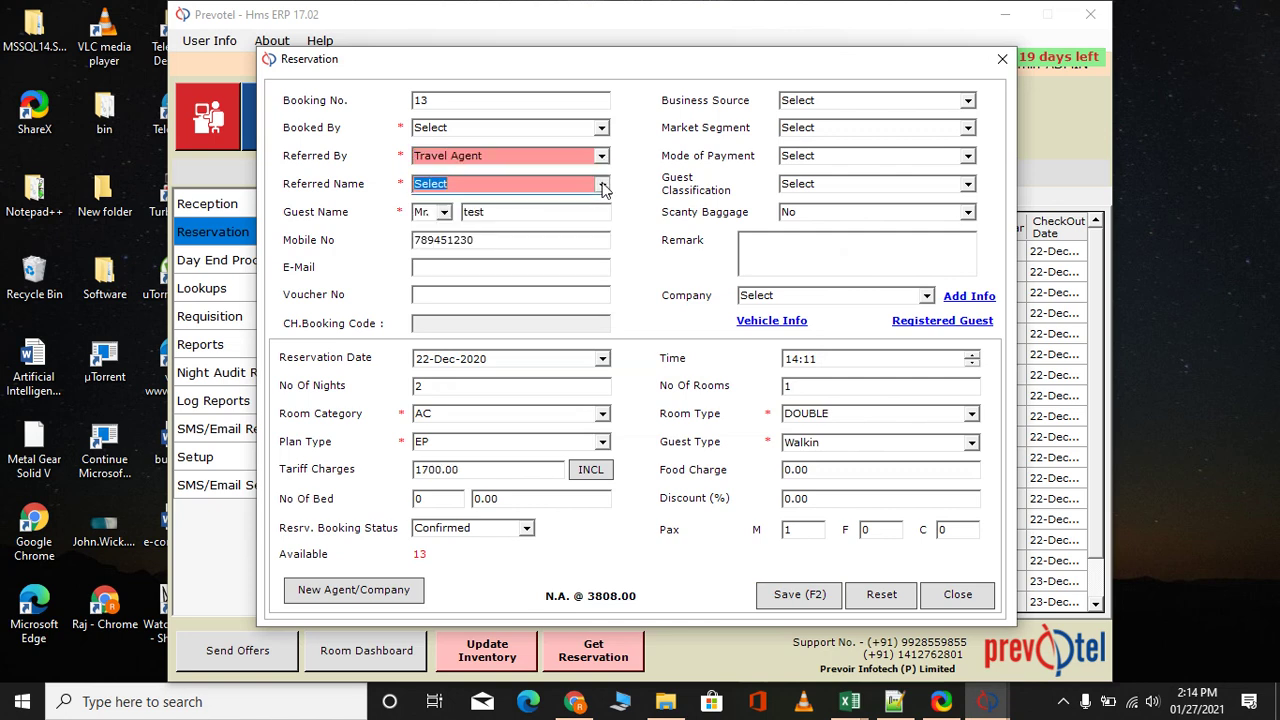
pyautogui.click(632, 180)
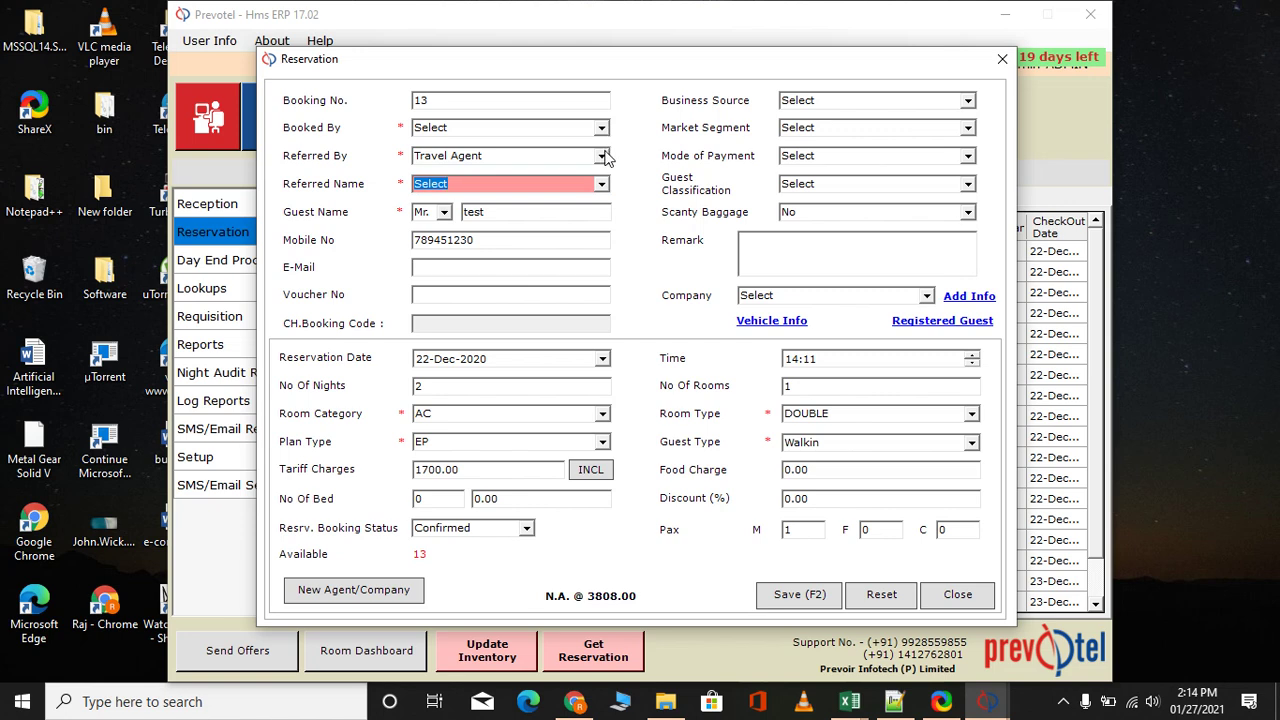
pyautogui.click(603, 155)
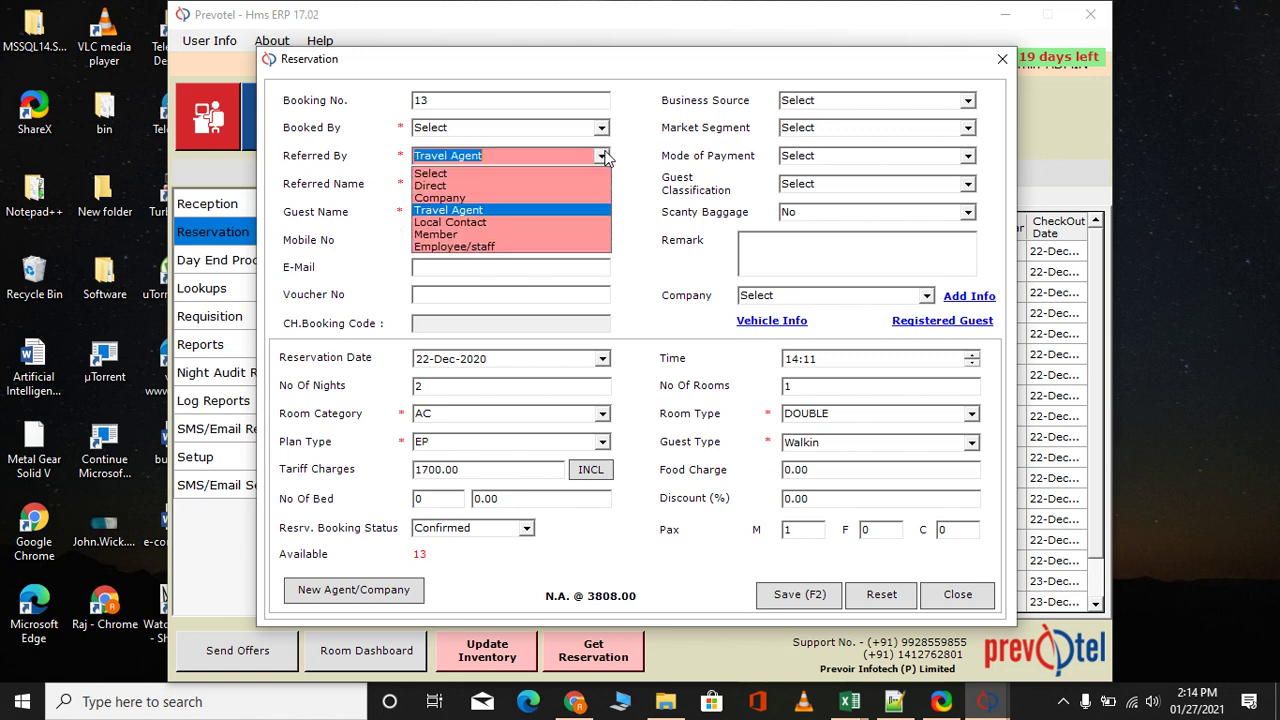
pyautogui.click(474, 234)
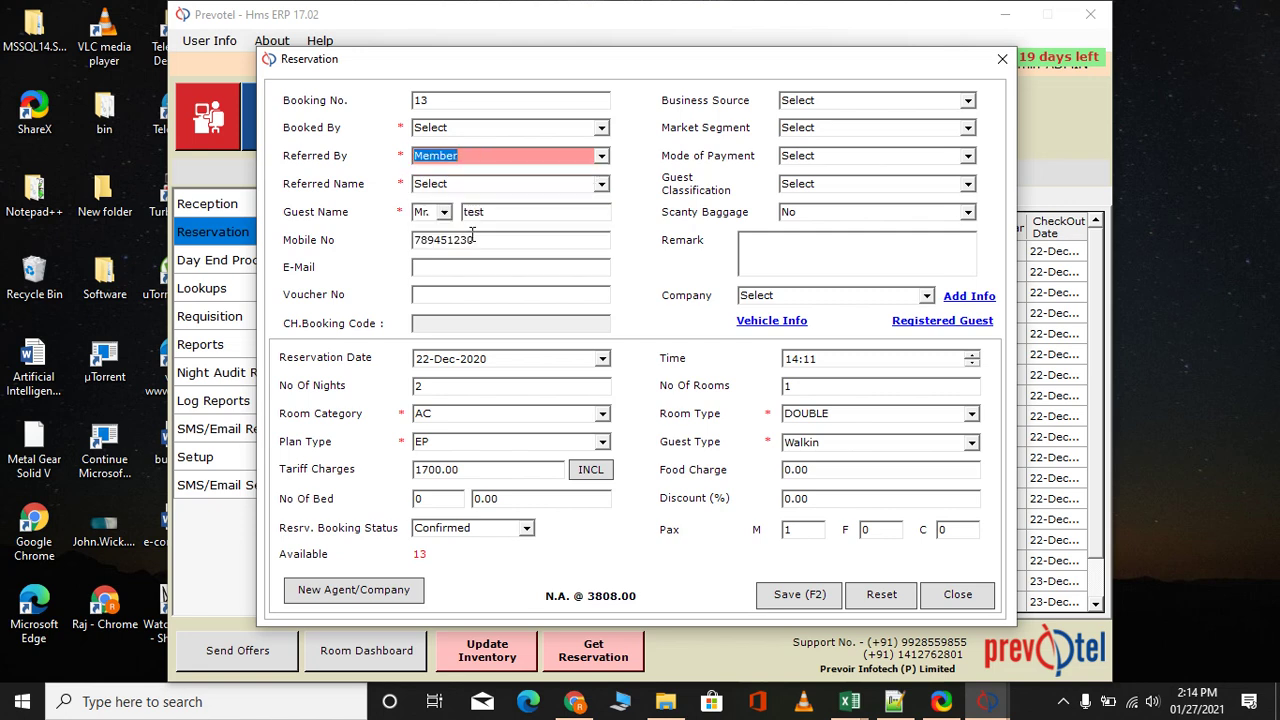
pyautogui.click(604, 183)
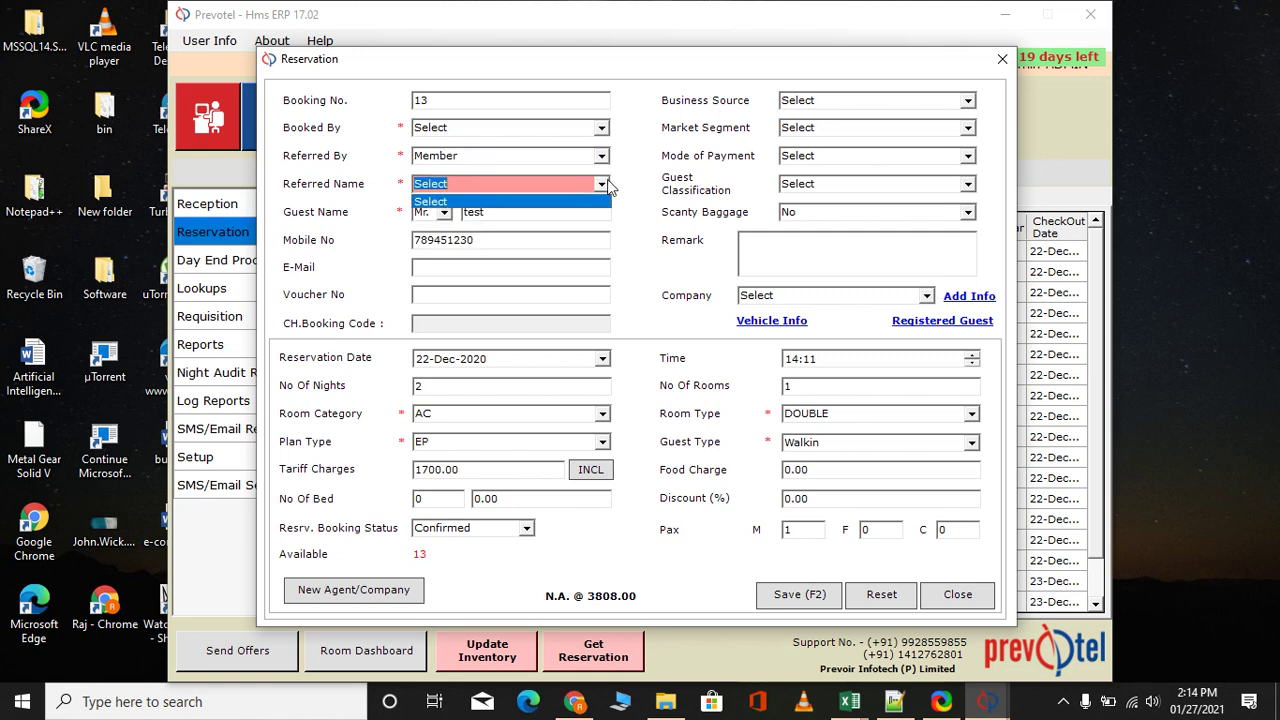
pyautogui.click(606, 185)
pyautogui.click(601, 155)
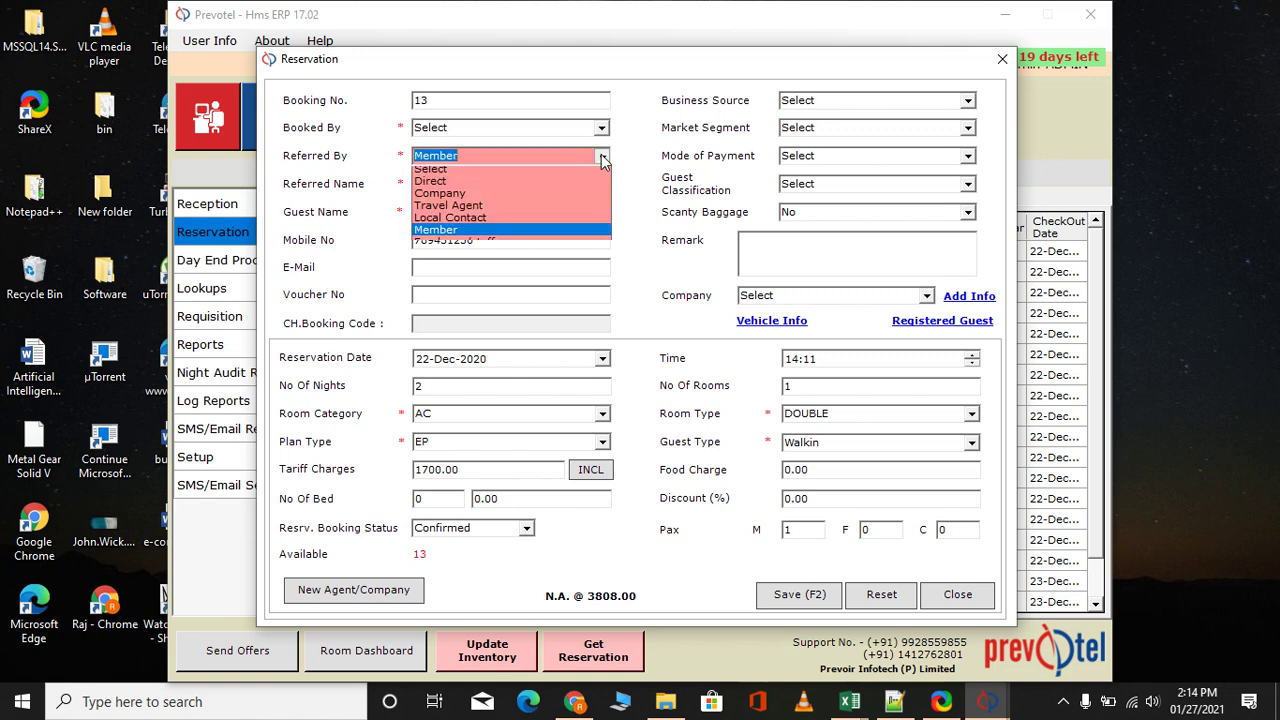
pyautogui.click(632, 184)
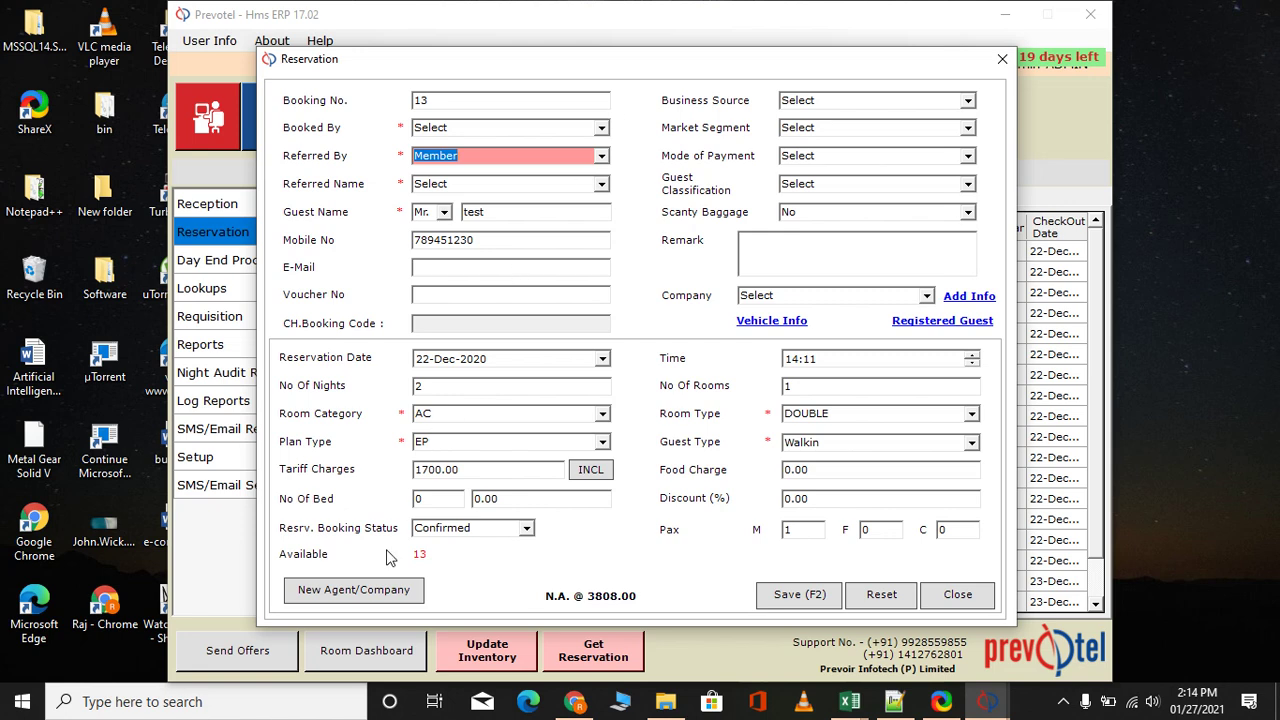
pyautogui.click(352, 591)
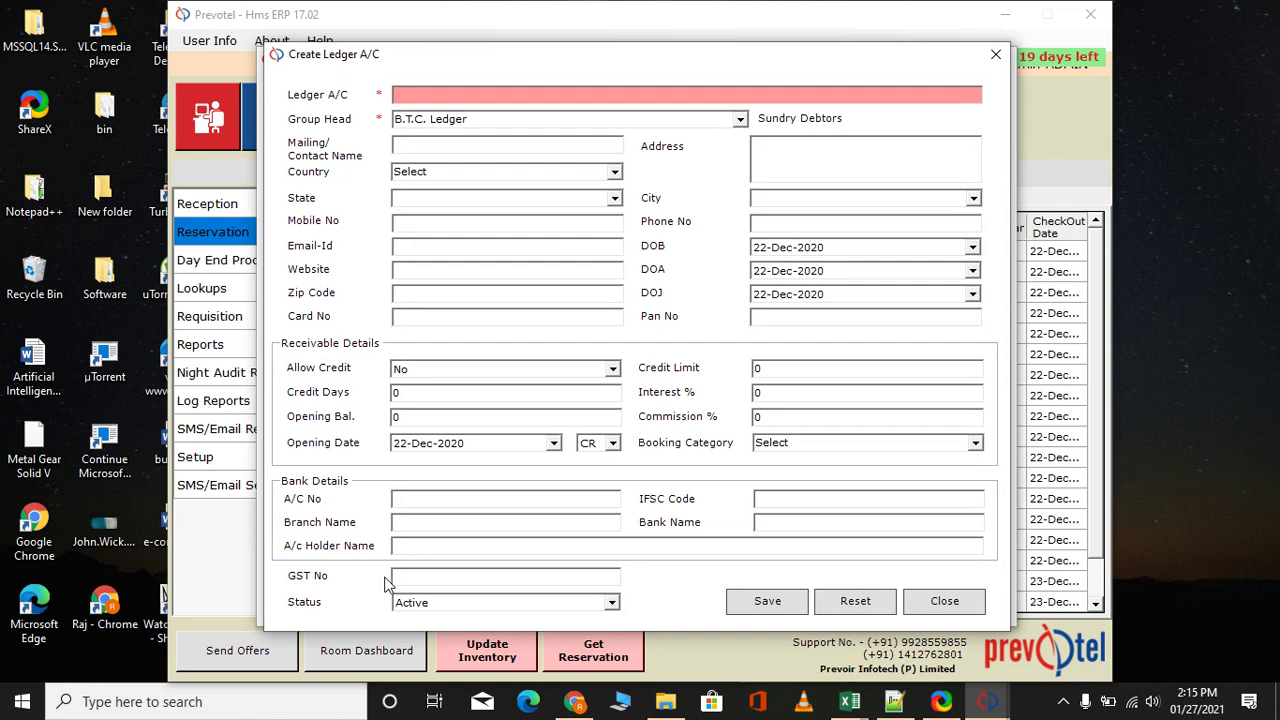
# Create ledger 'make my trip' with booking category Company, save it, and close the form
pyautogui.write('make my trip')
pyautogui.click(975, 446)
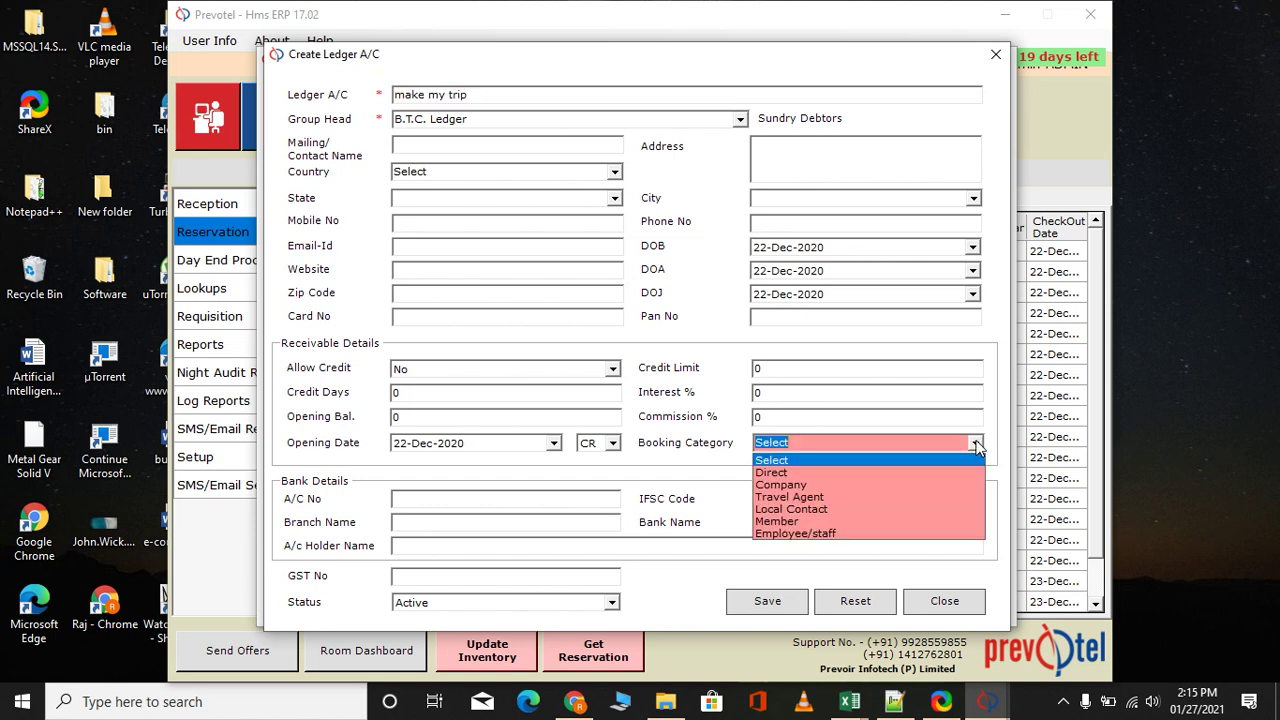
pyautogui.click(864, 484)
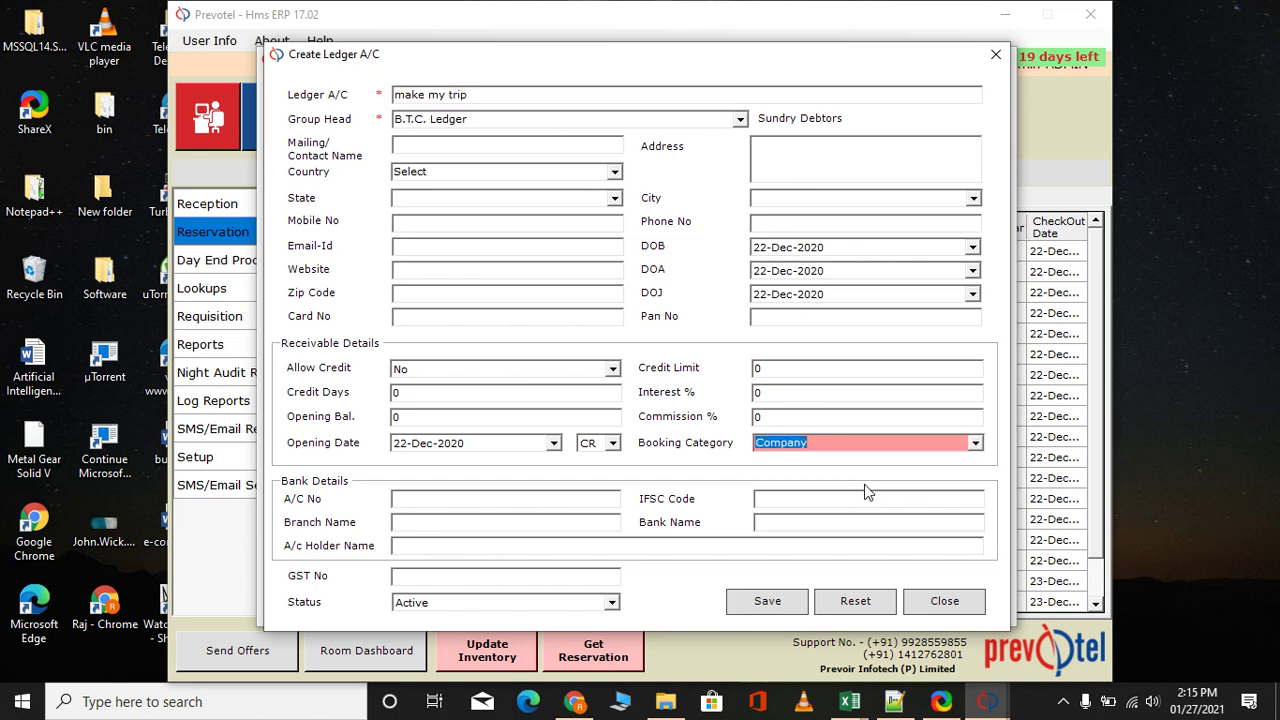
pyautogui.click(755, 603)
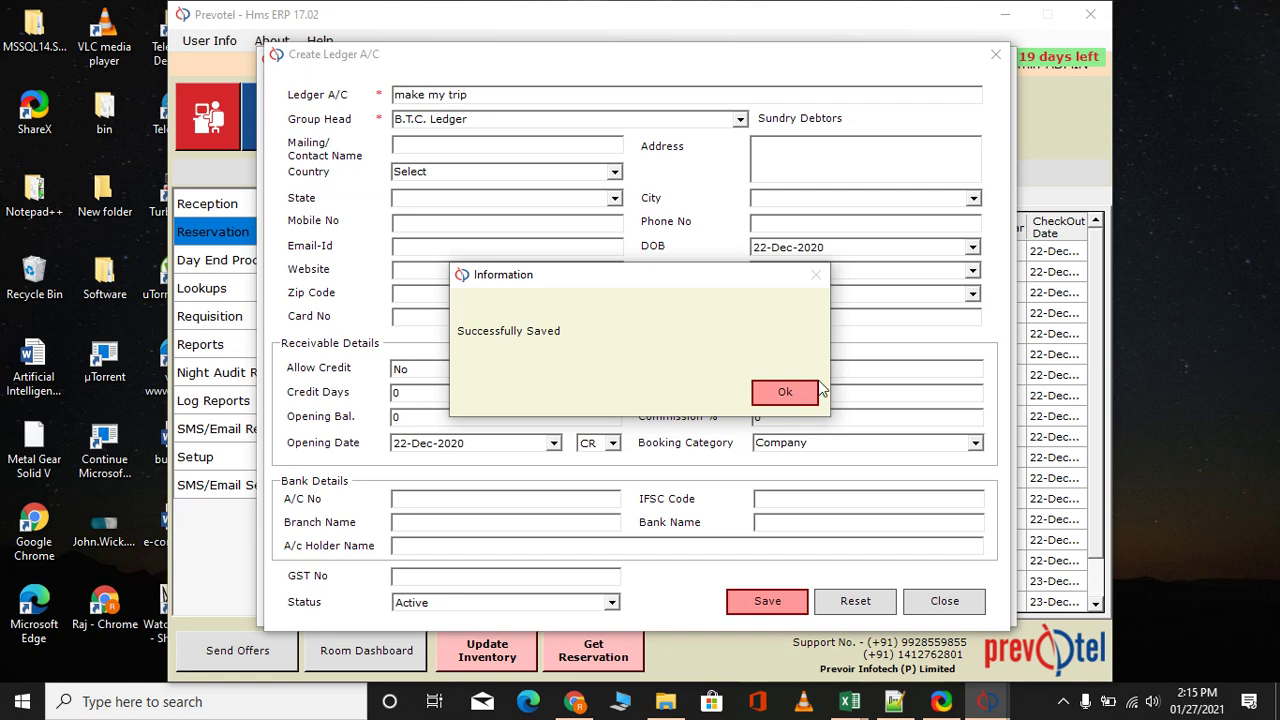
pyautogui.click(786, 393)
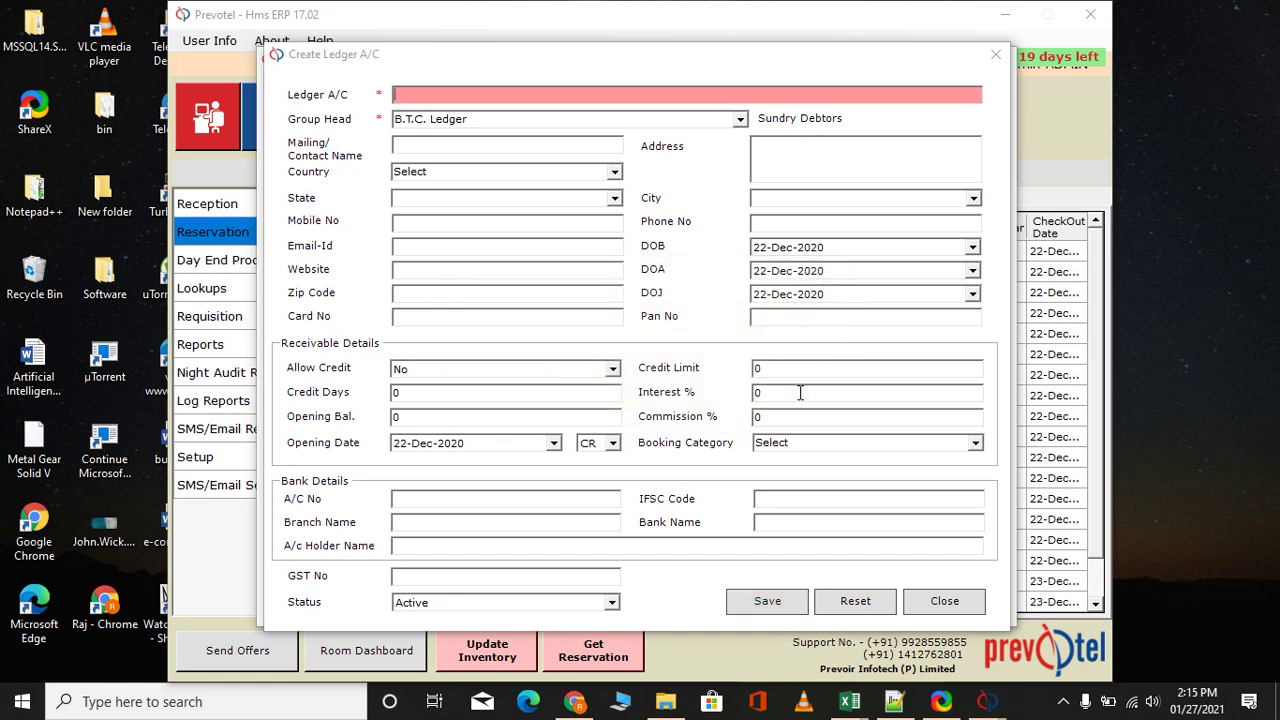
pyautogui.click(993, 57)
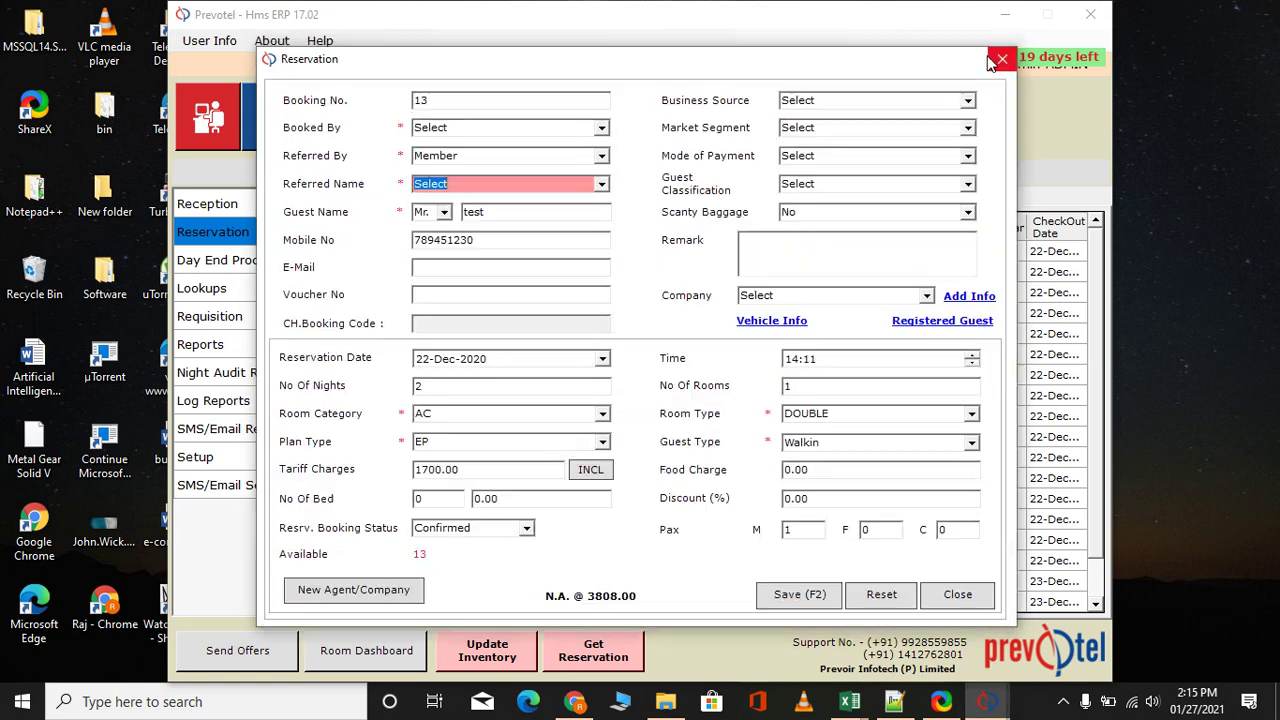
# Set Referred By to Company 'make my trip', save without adding another reservation, and close
pyautogui.click(602, 157)
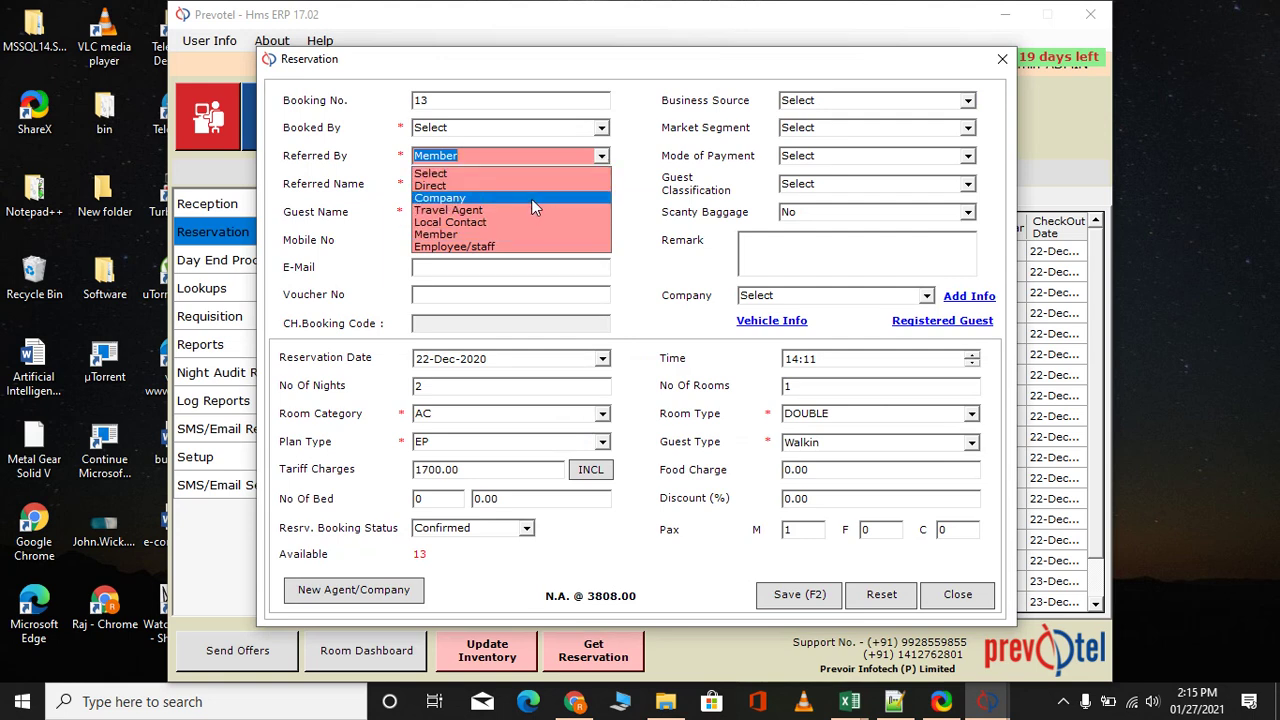
pyautogui.click(533, 200)
pyautogui.click(602, 185)
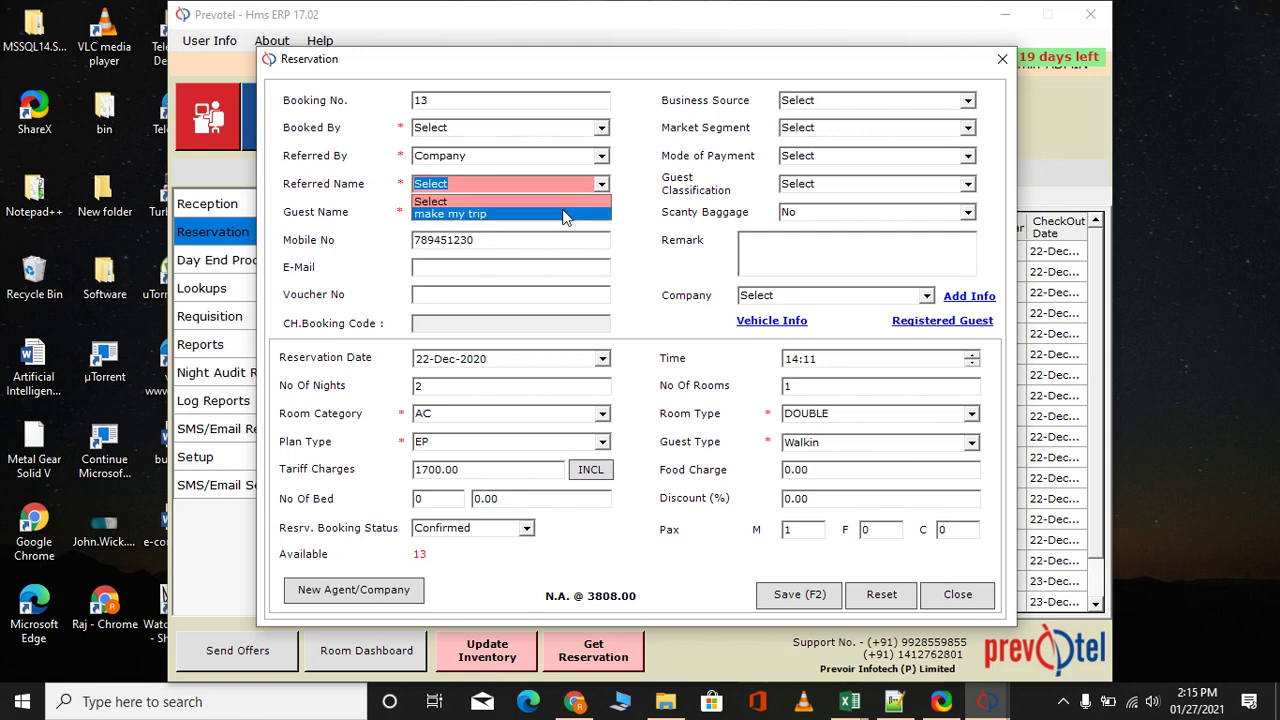
pyautogui.click(564, 212)
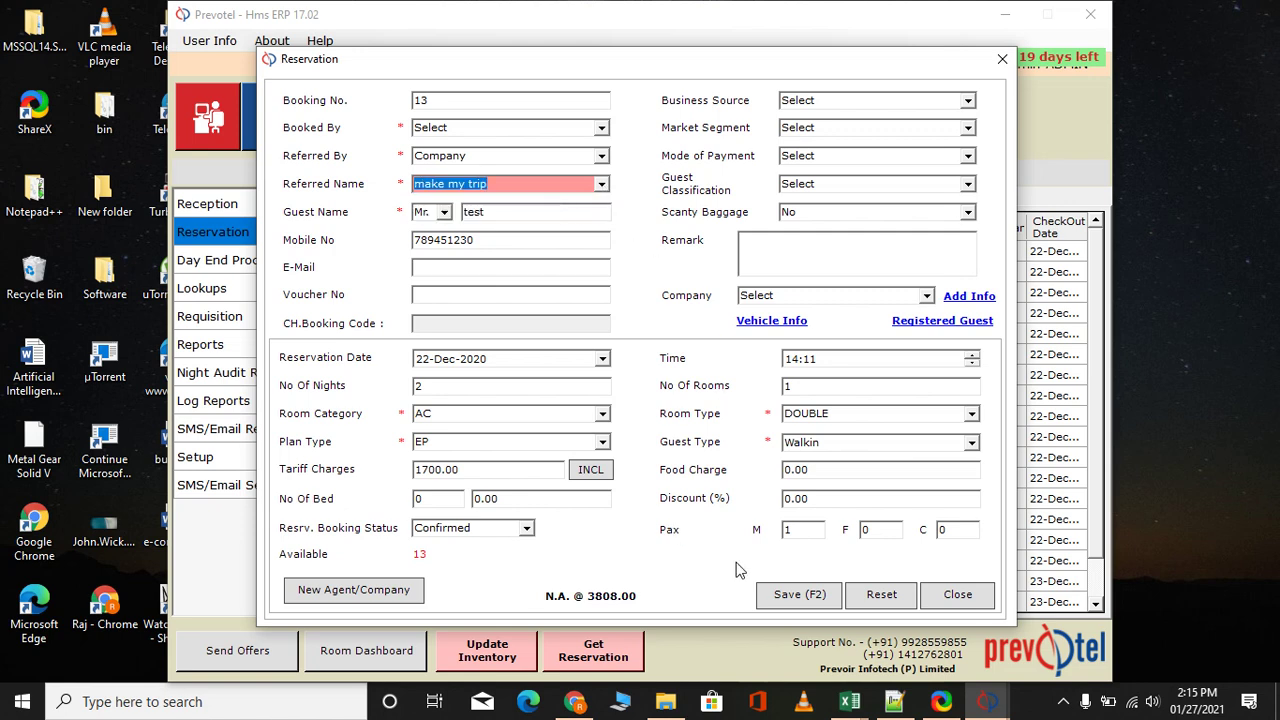
pyautogui.click(789, 598)
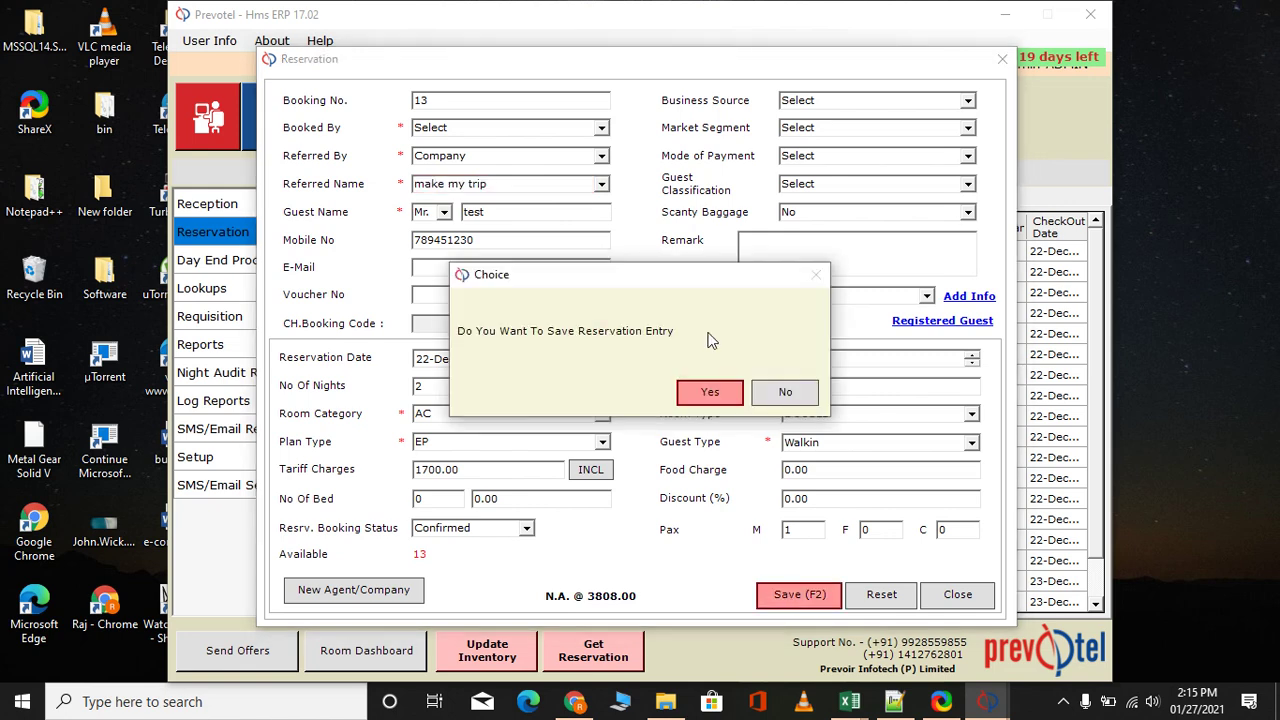
pyautogui.click(710, 394)
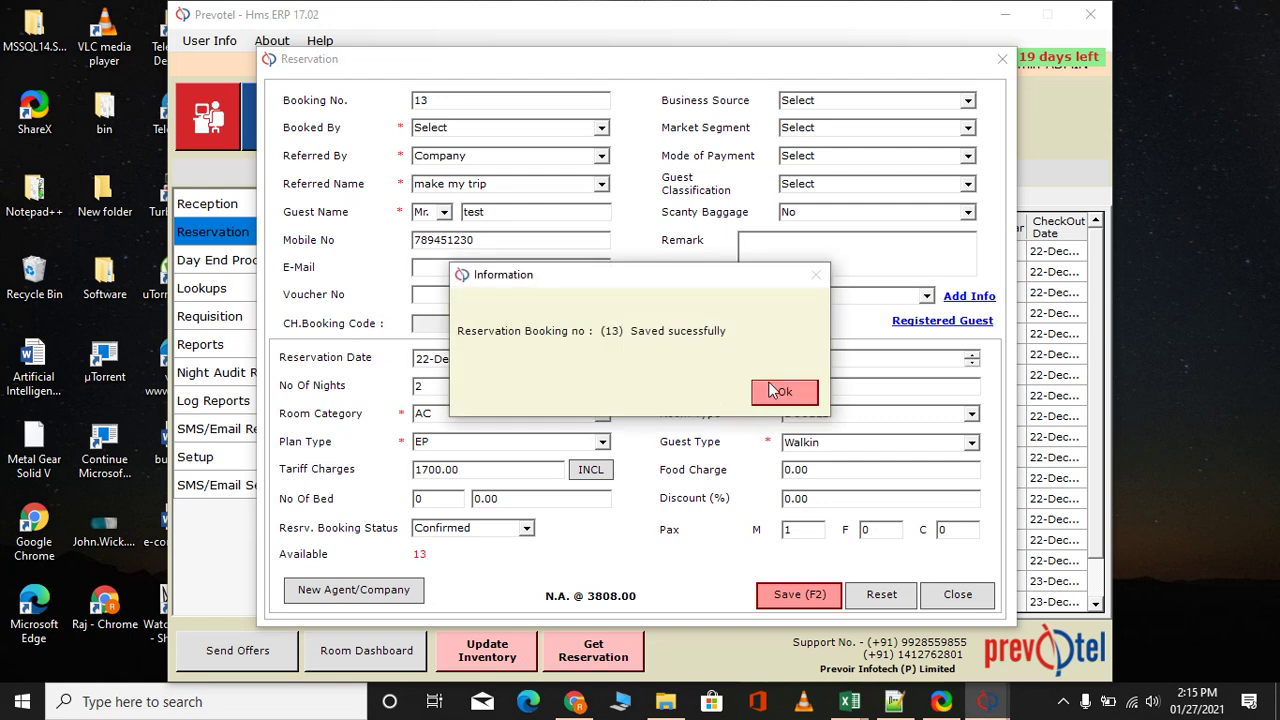
pyautogui.click(801, 391)
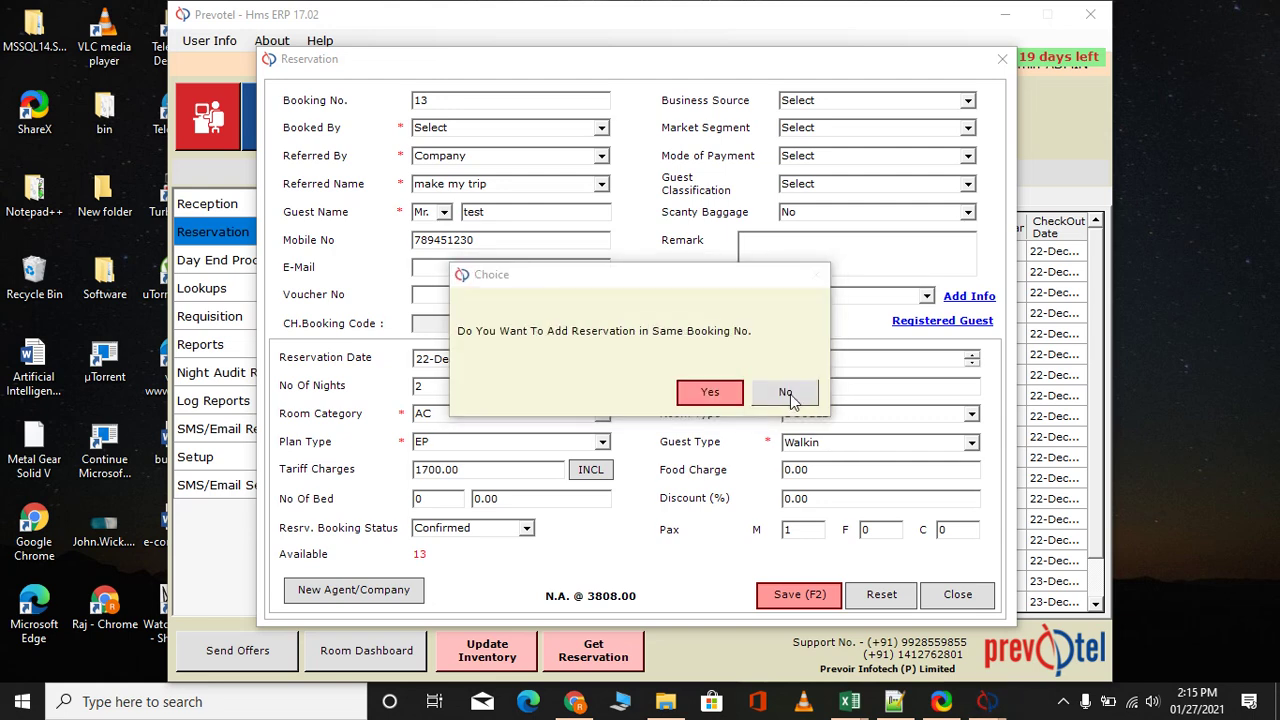
pyautogui.click(790, 393)
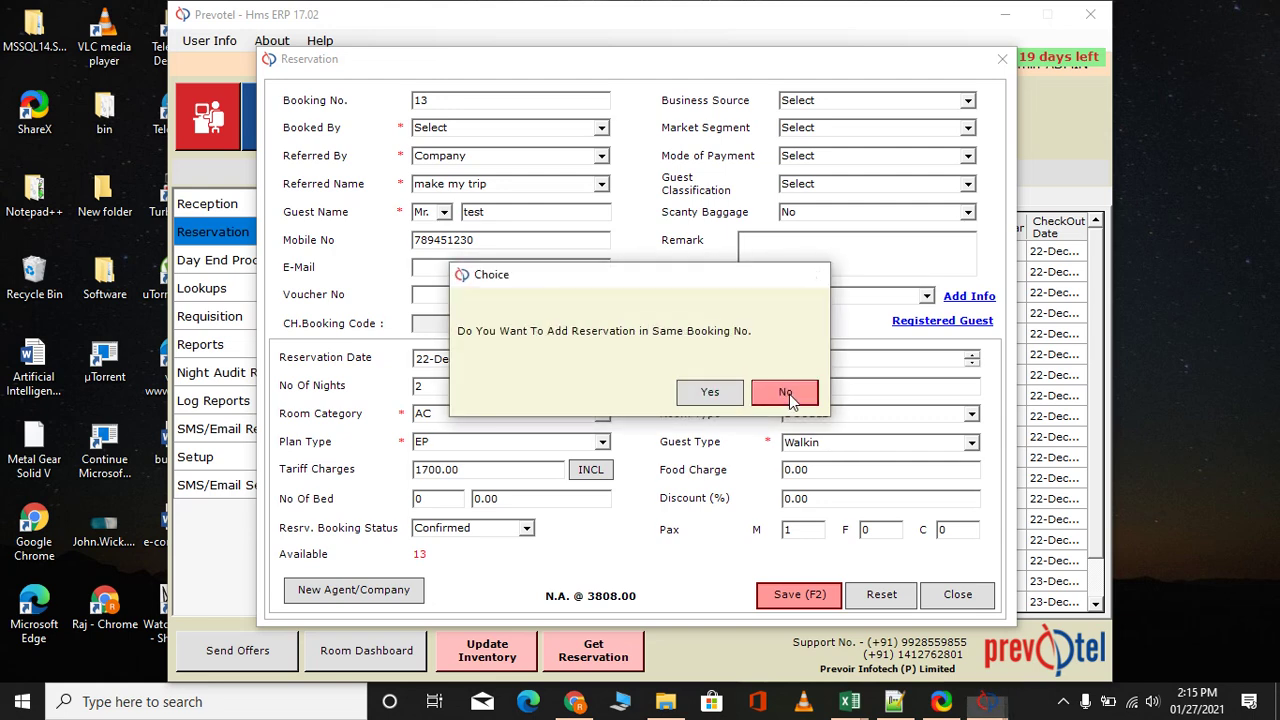
pyautogui.click(1002, 61)
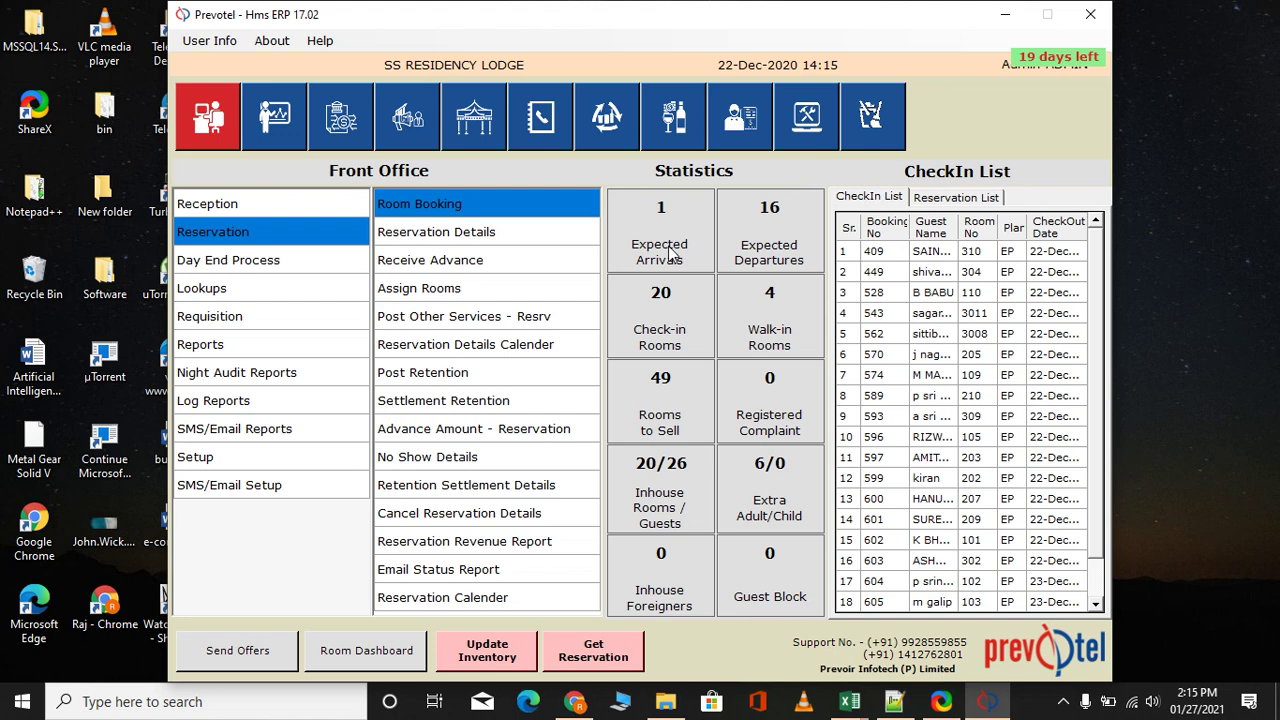
# Search Reservation Details for 22-Dec-2020 (no records found), then view the pending Reservation List
pyautogui.click(436, 242)
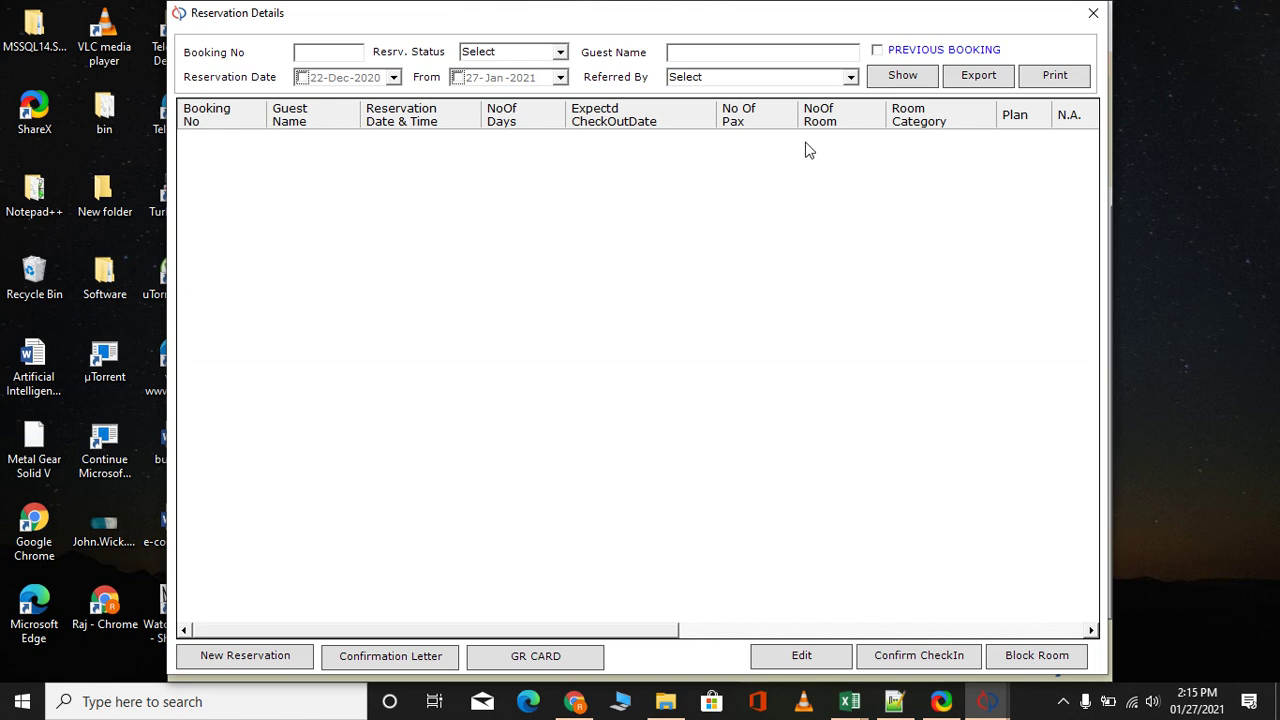
pyautogui.click(886, 80)
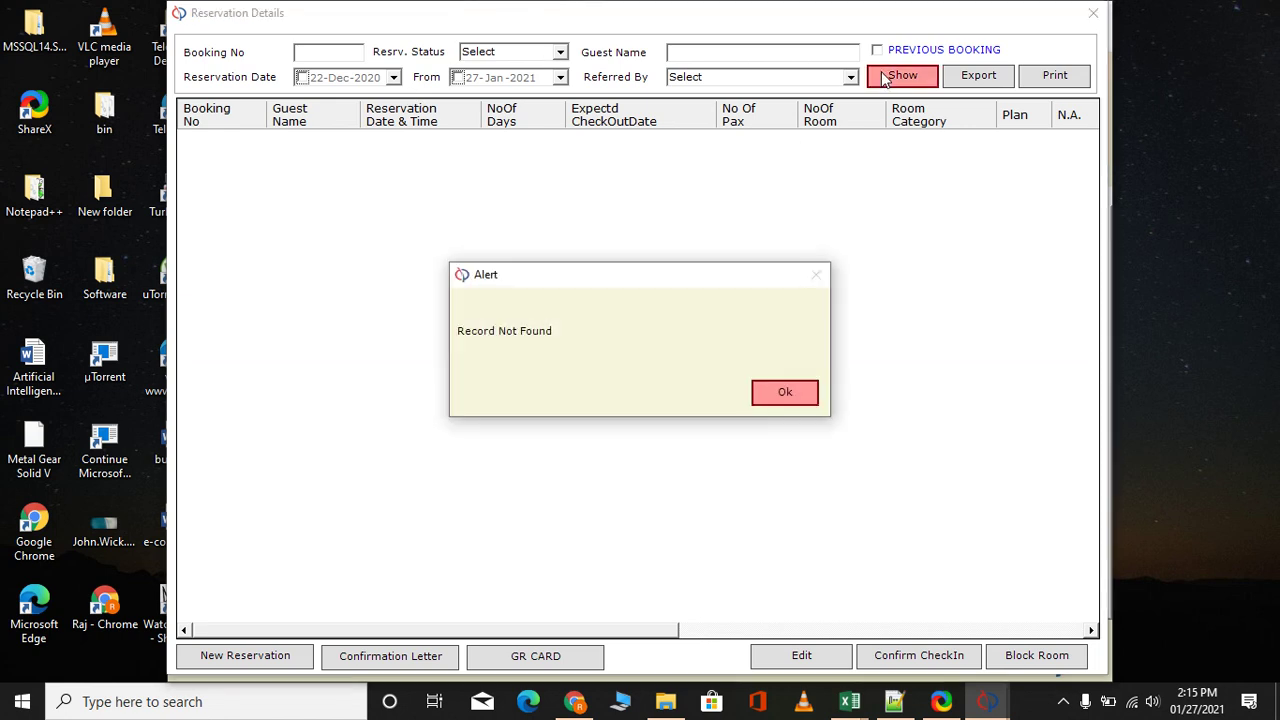
pyautogui.click(792, 392)
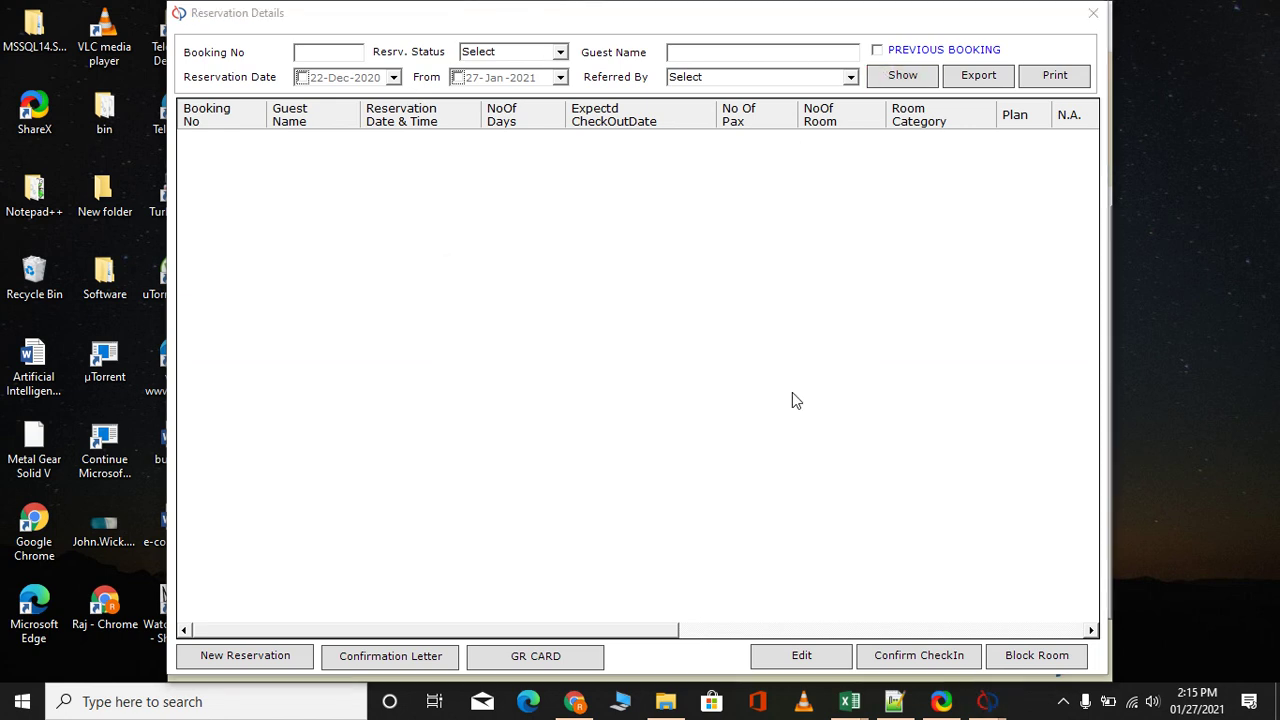
pyautogui.click(301, 78)
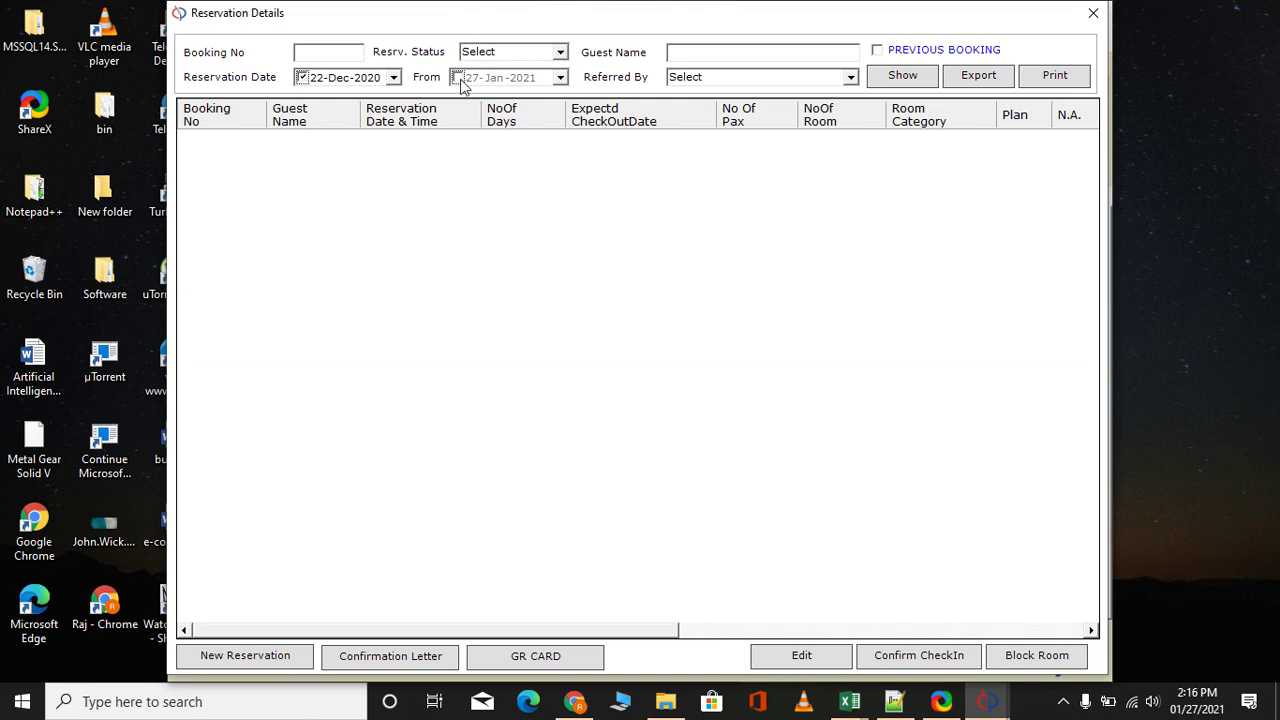
pyautogui.click(900, 78)
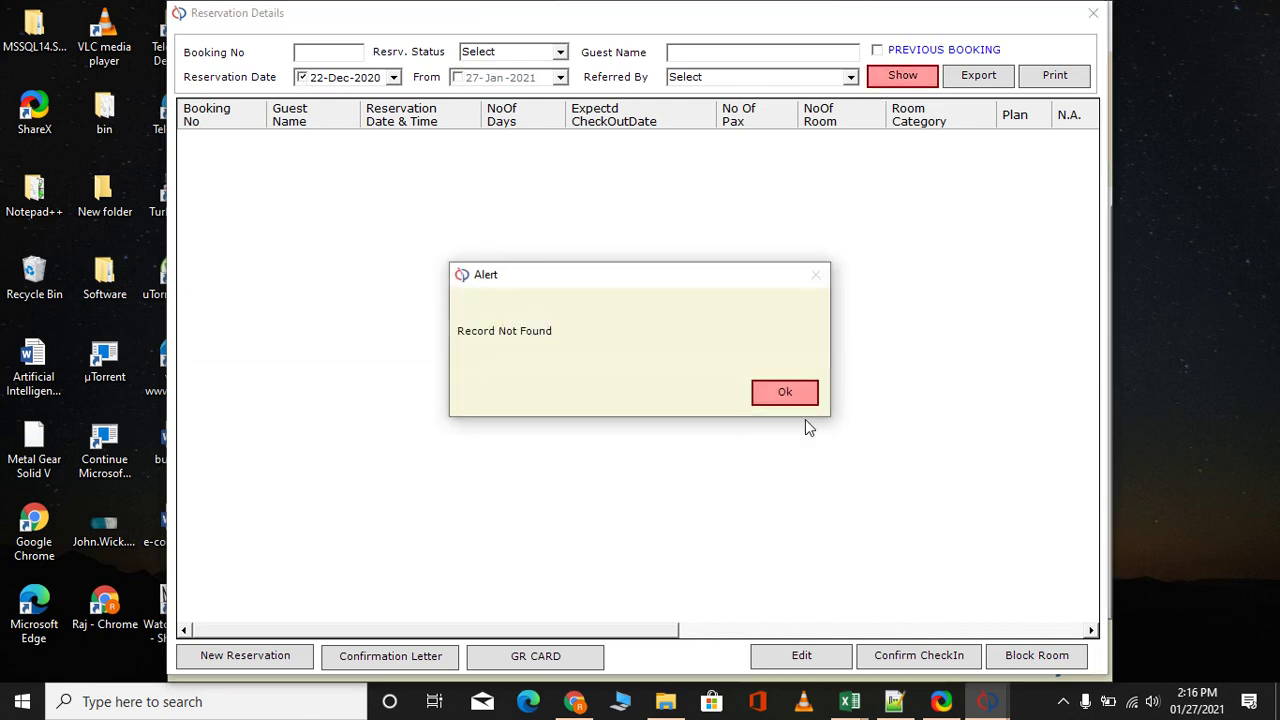
pyautogui.click(785, 392)
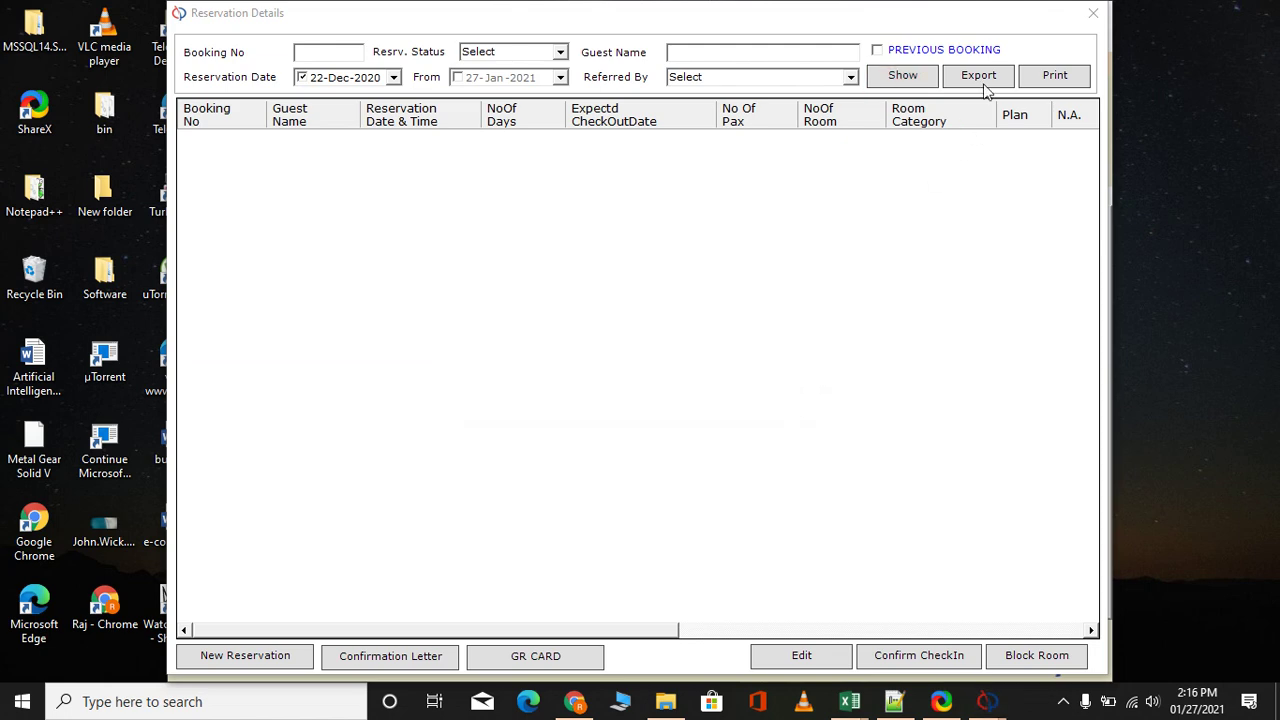
pyautogui.click(1091, 16)
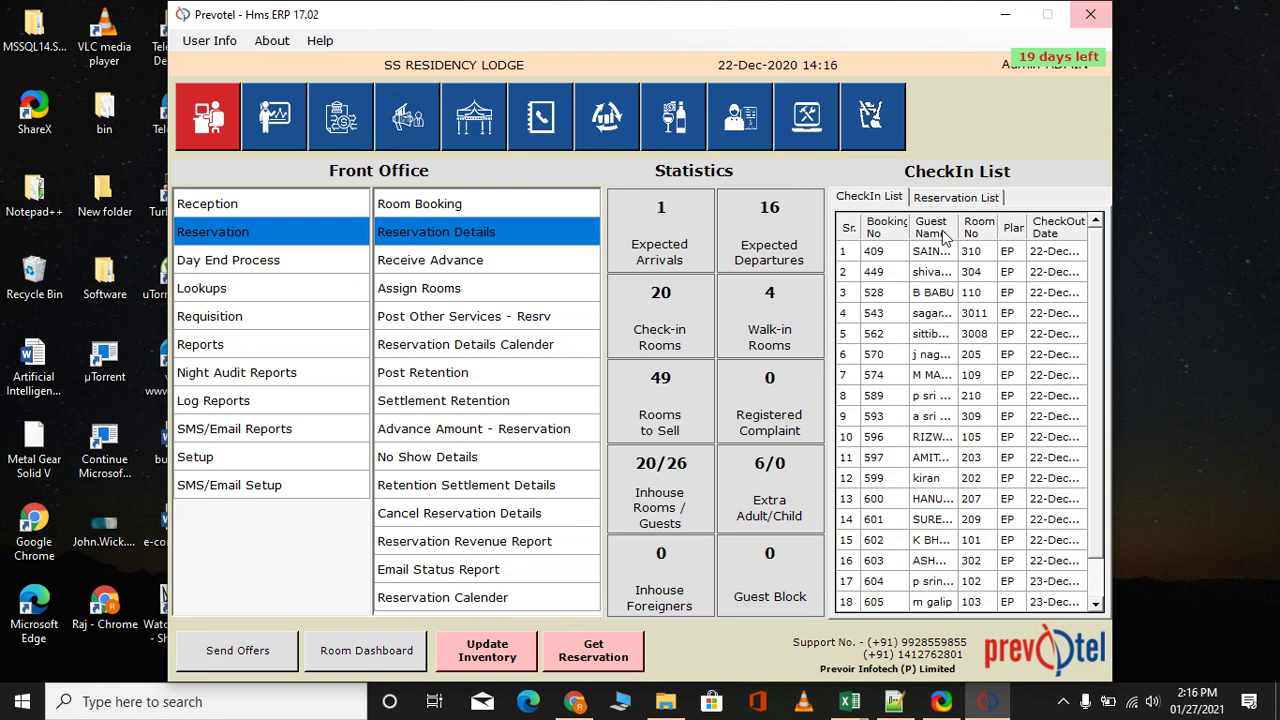
pyautogui.click(935, 198)
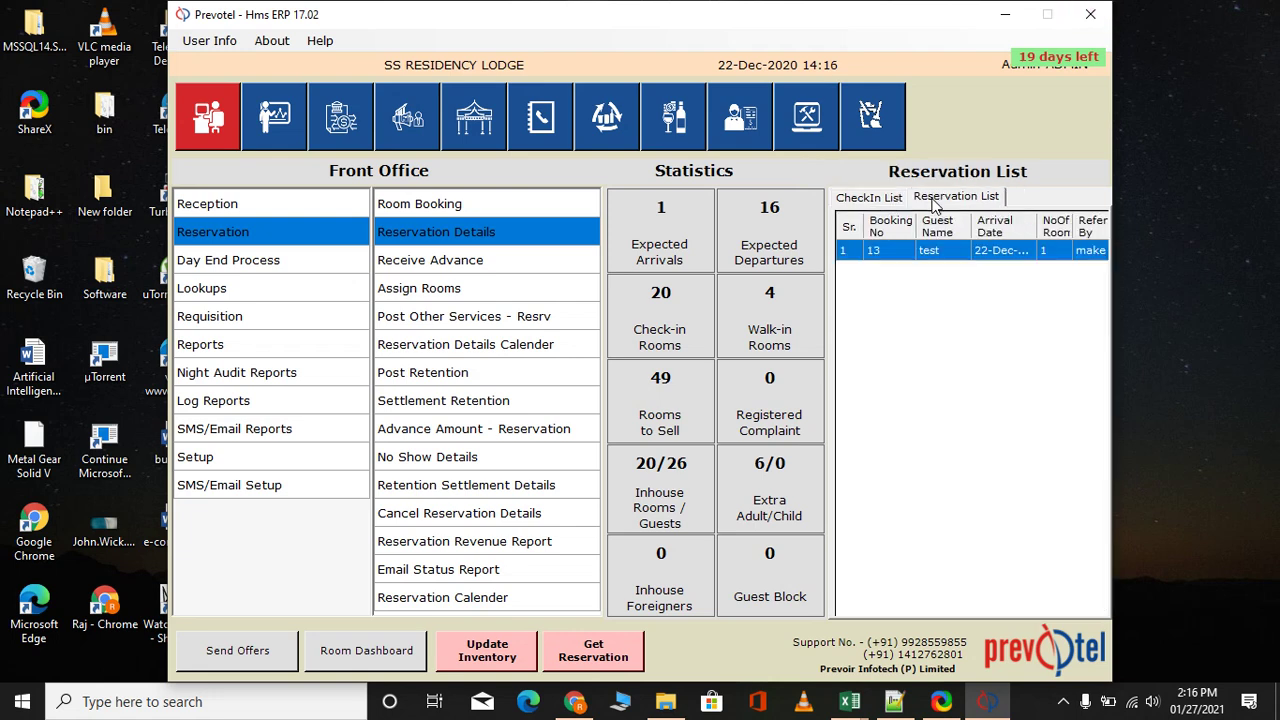
# Reopen booking 13 from the Reservation List and update it unchanged, declining another reservation
pyautogui.doubleClick(897, 256)
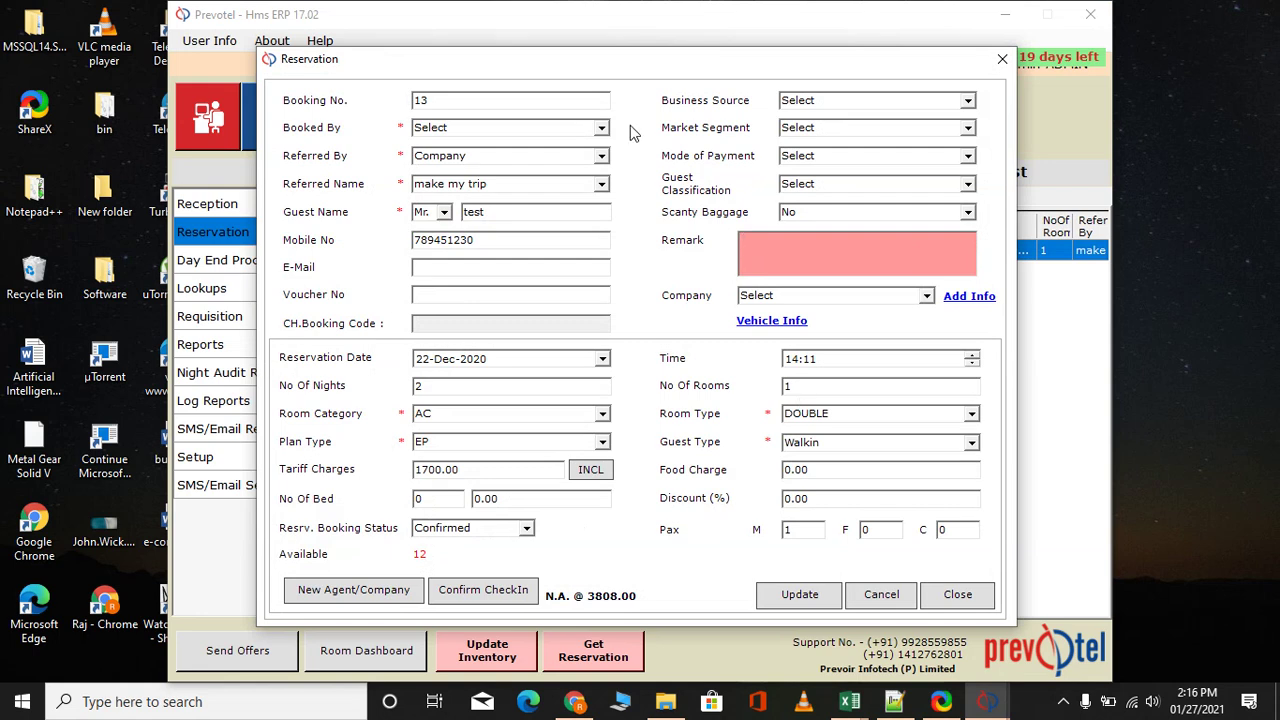
pyautogui.moveTo(612, 64)
pyautogui.mouseDown()
pyautogui.moveTo(611, 143)
pyautogui.moveTo(611, 69)
pyautogui.mouseUp()
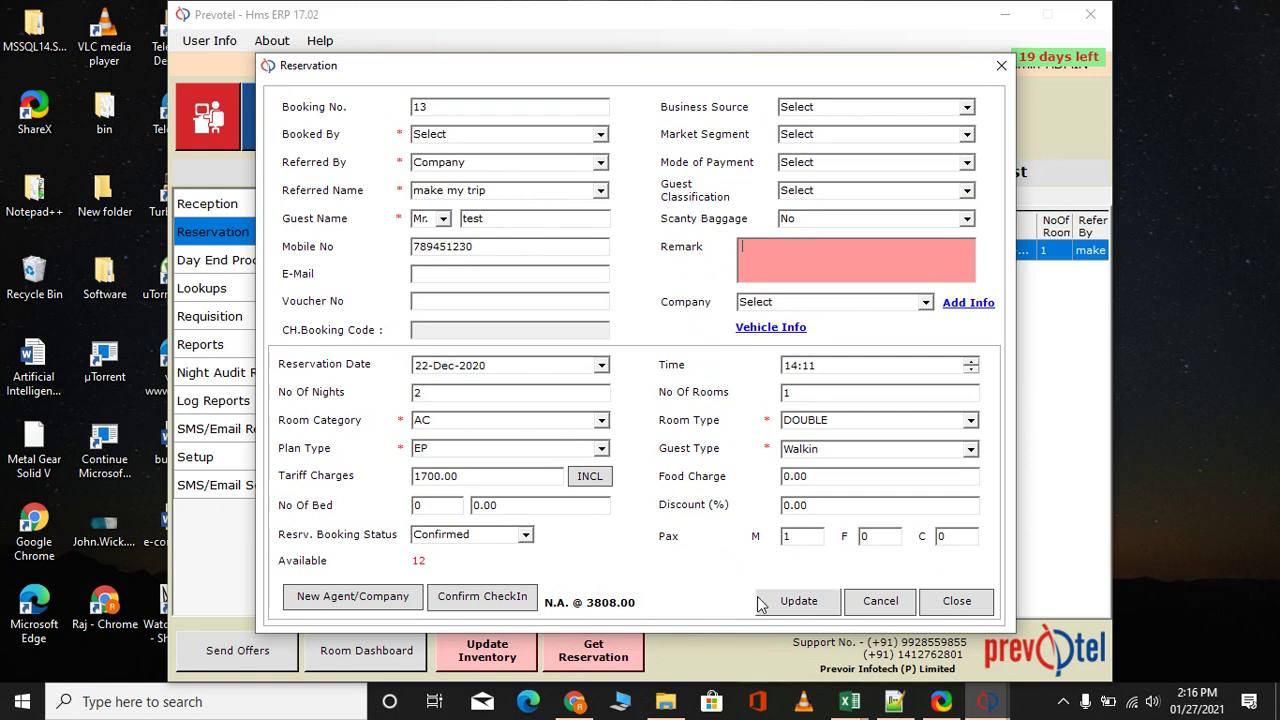
pyautogui.click(800, 601)
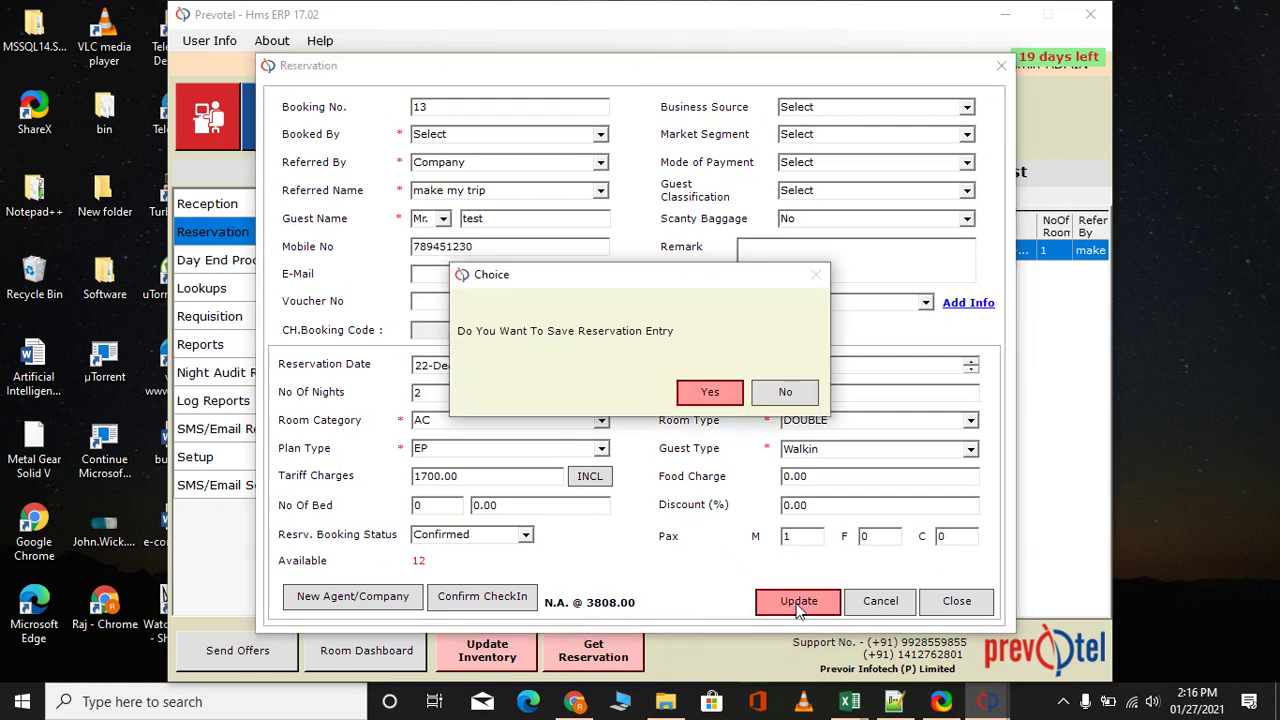
pyautogui.click(714, 391)
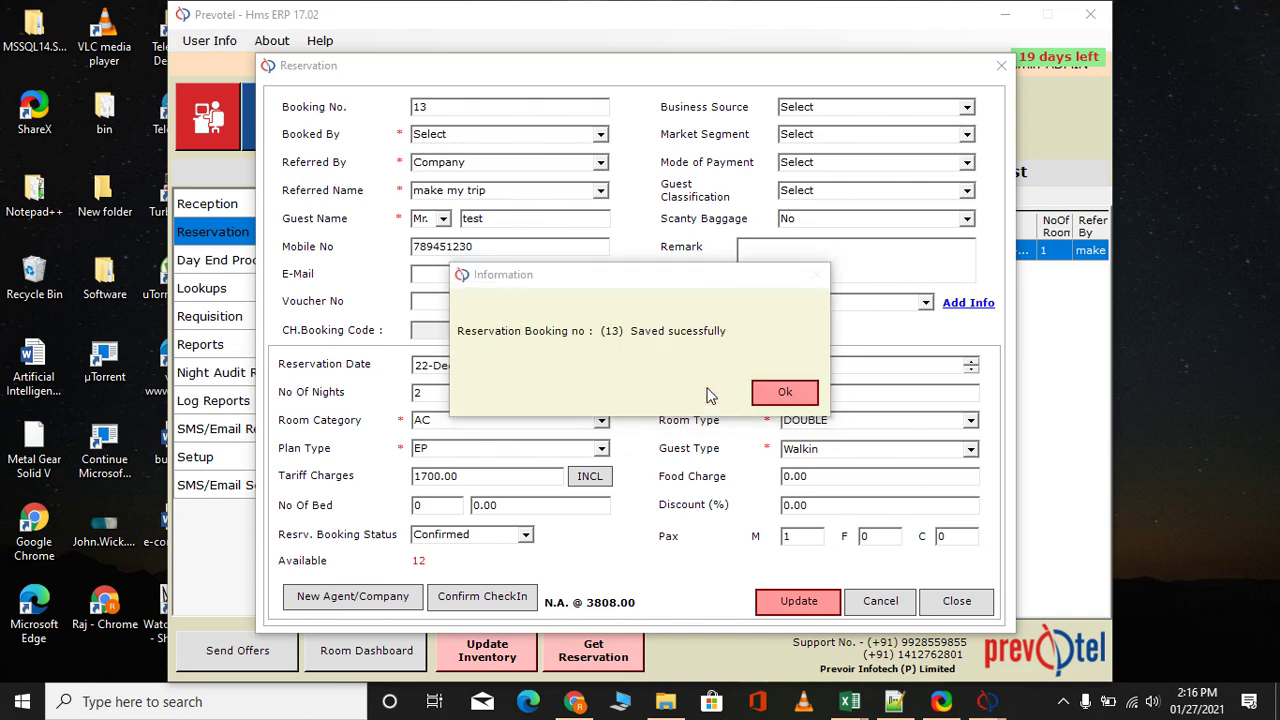
pyautogui.click(767, 391)
pyautogui.click(786, 392)
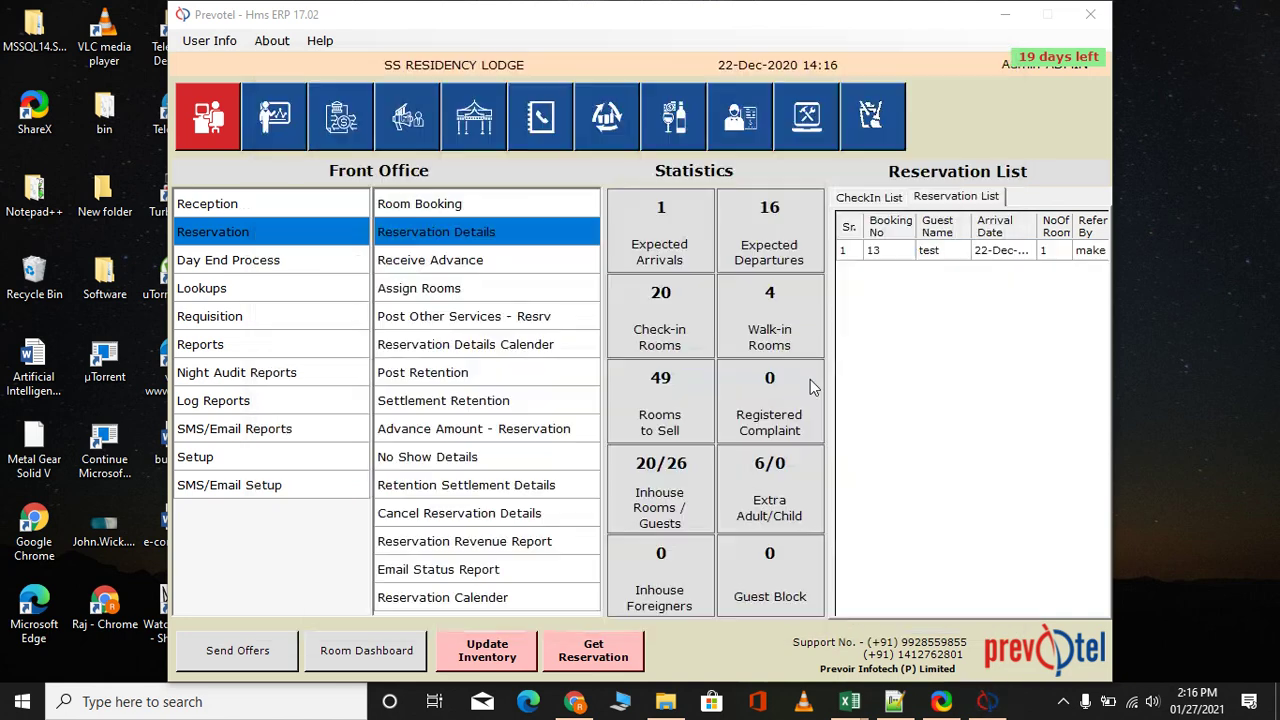
# Start check-in for booking 13 from Expected Arrivals and confirm the reservation (2 nights, DOUBLE)
pyautogui.click(660, 210)
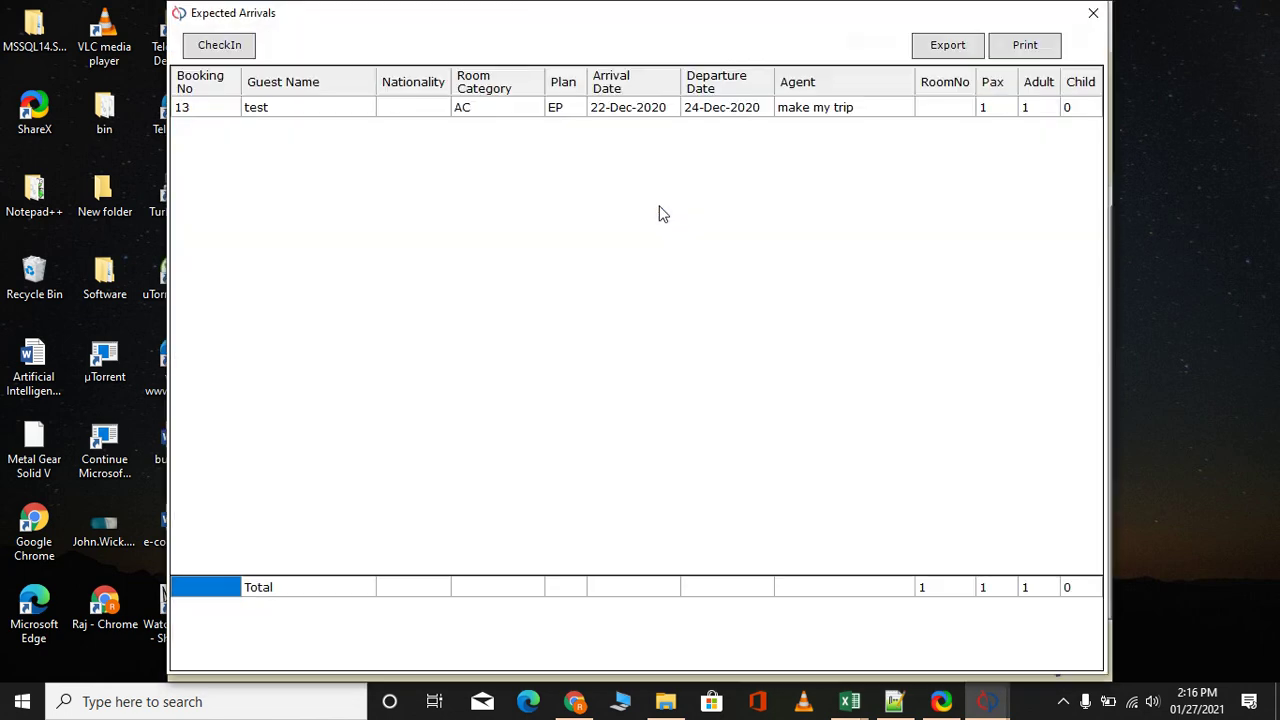
pyautogui.click(255, 112)
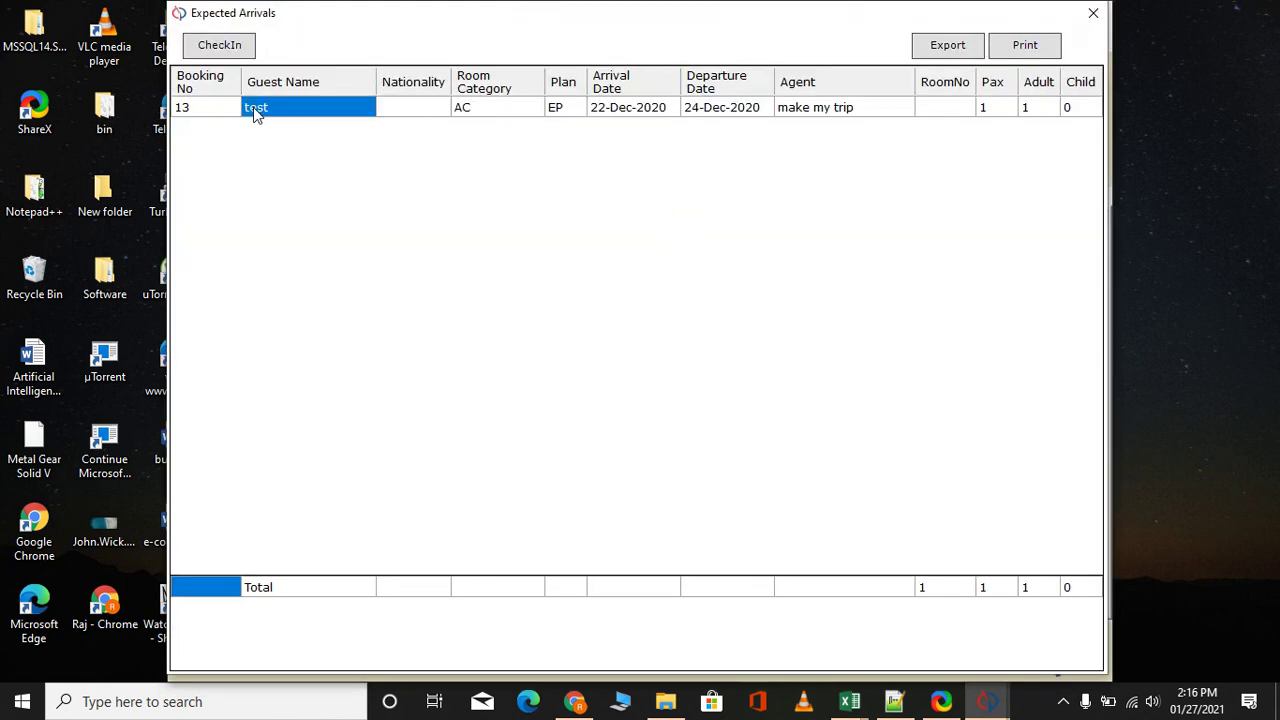
pyautogui.click(226, 44)
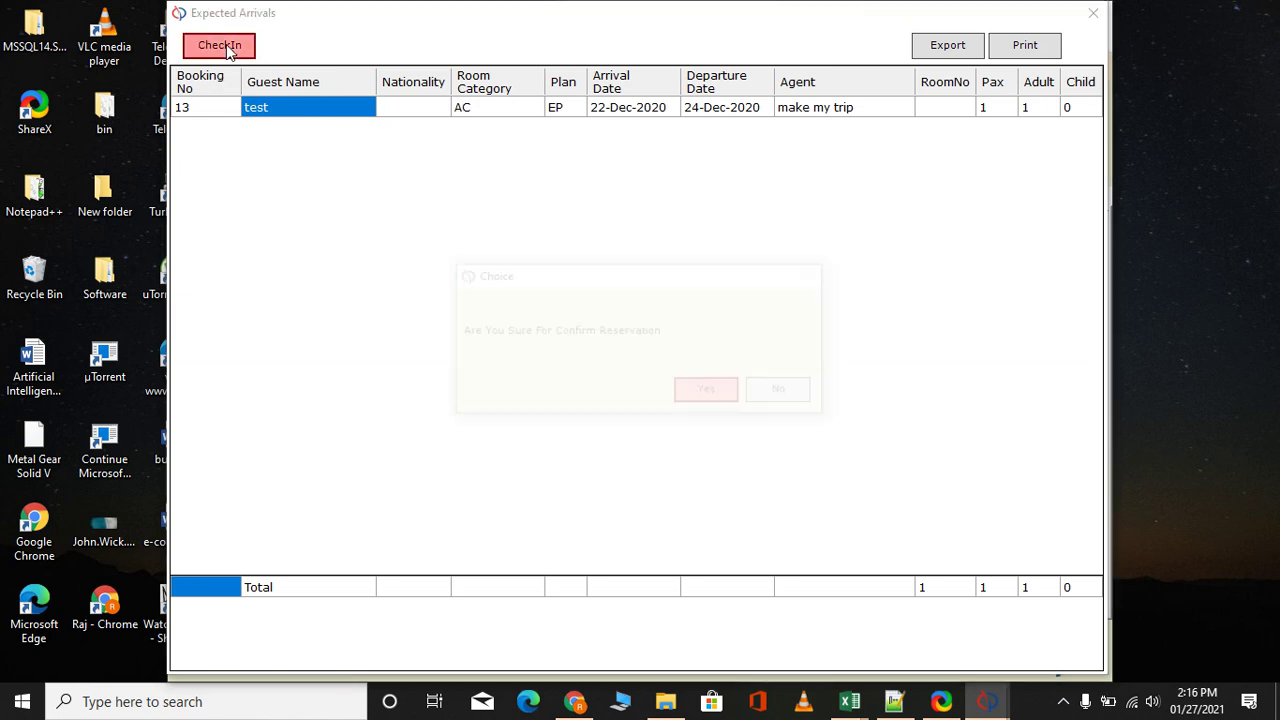
pyautogui.click(684, 391)
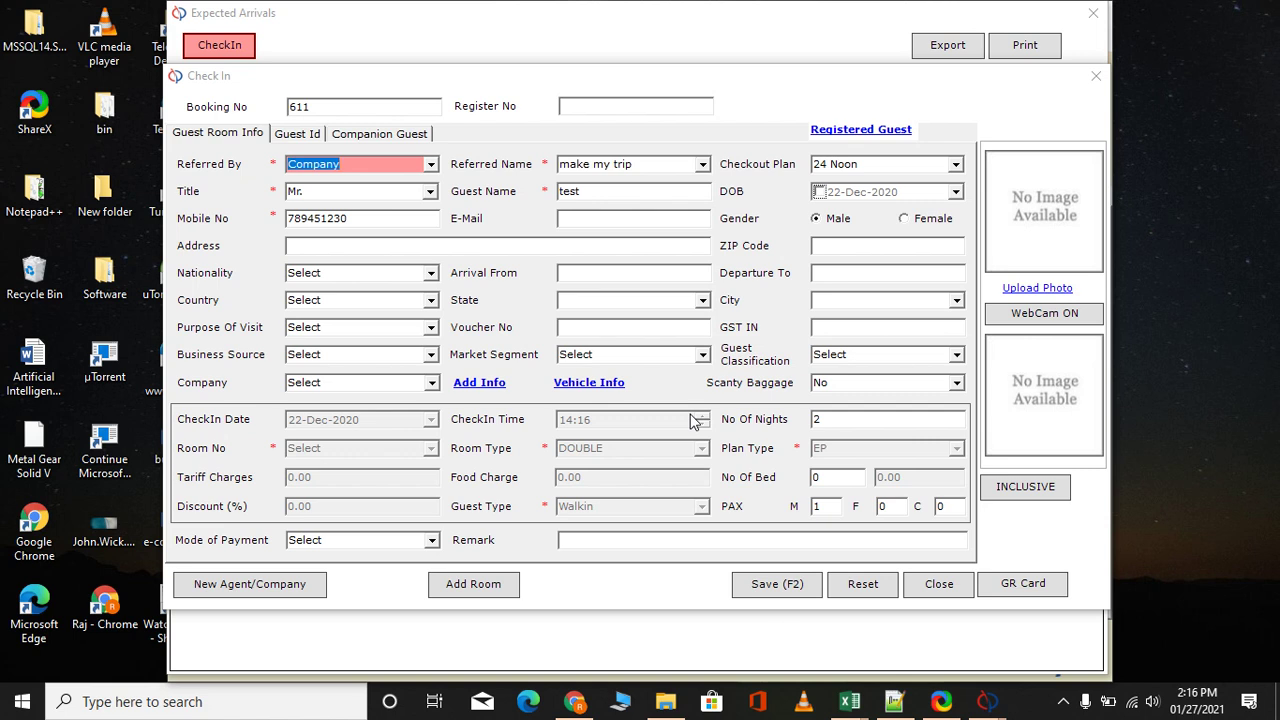
# Assign room 1005 to booking 611, save the check-in, and close the now-empty arrivals list
pyautogui.click(775, 592)
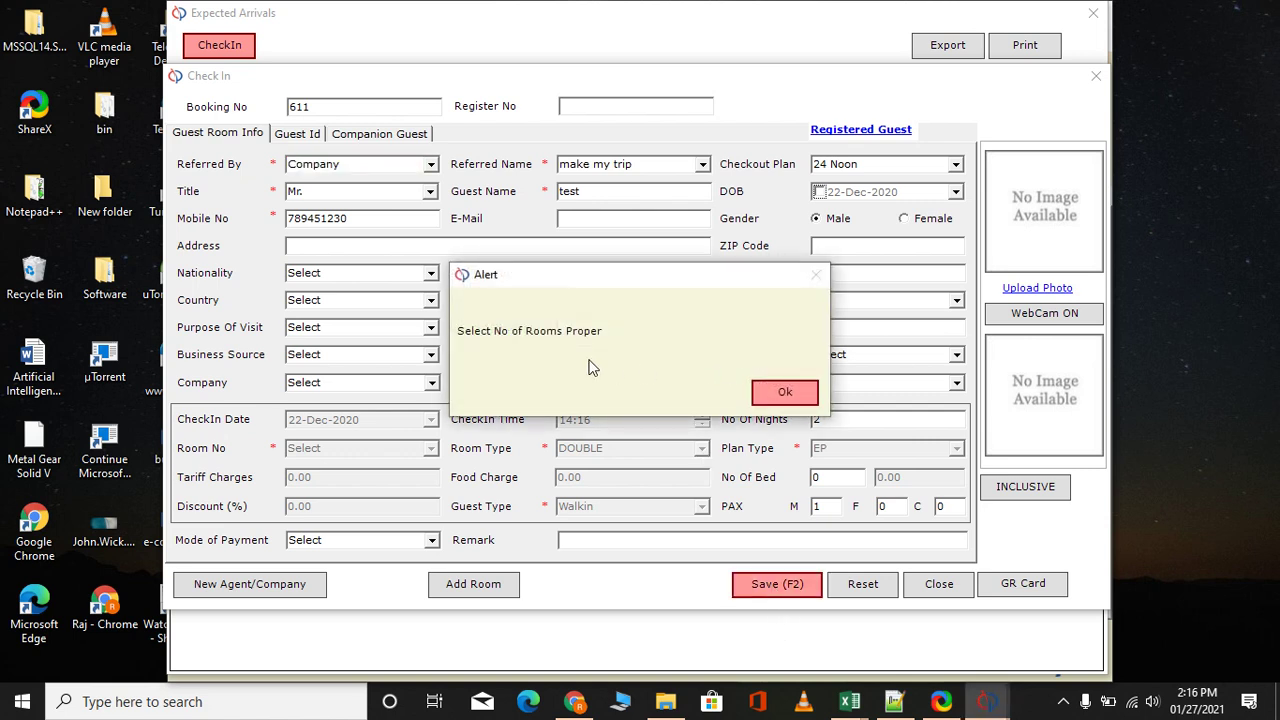
pyautogui.click(770, 393)
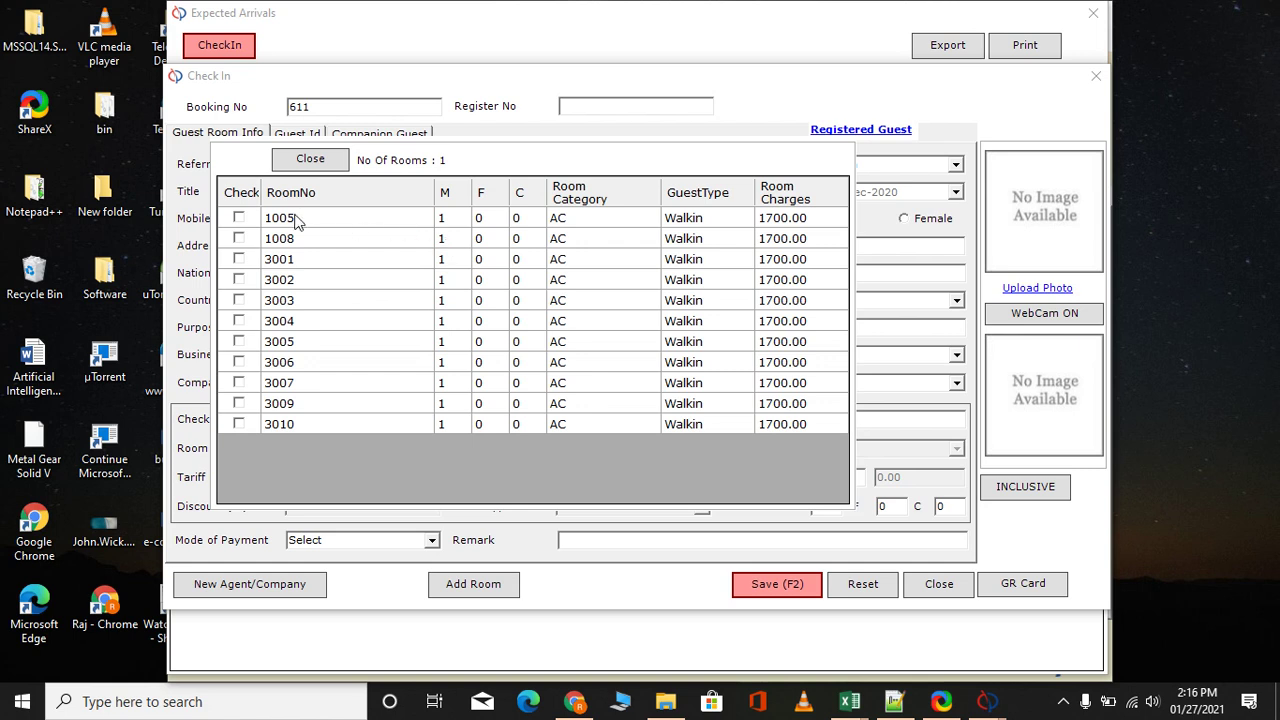
pyautogui.click(239, 218)
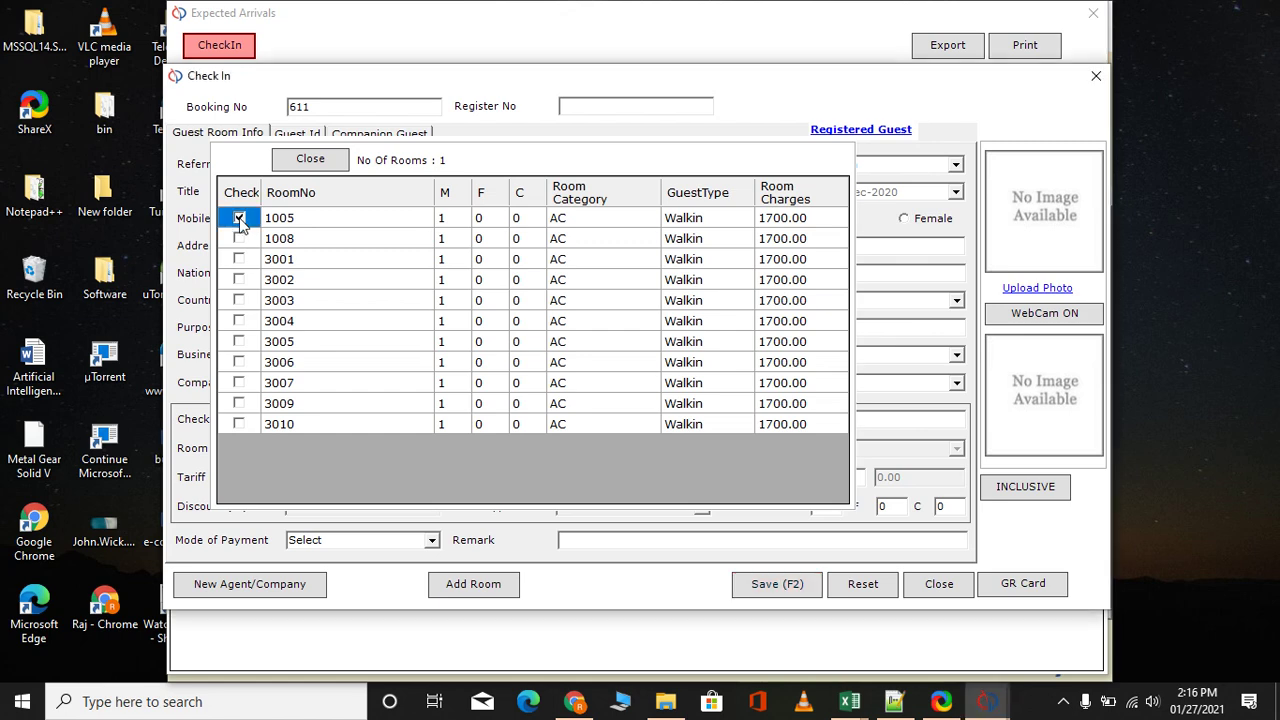
pyautogui.click(771, 596)
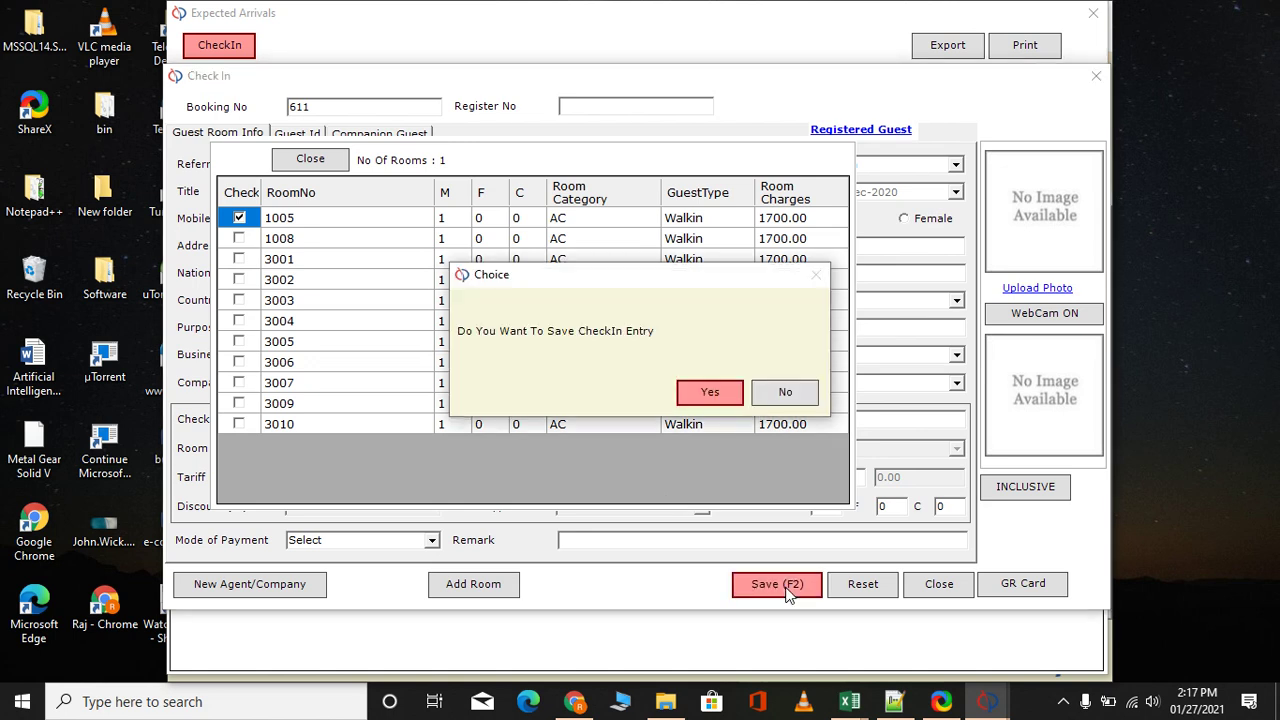
pyautogui.click(710, 396)
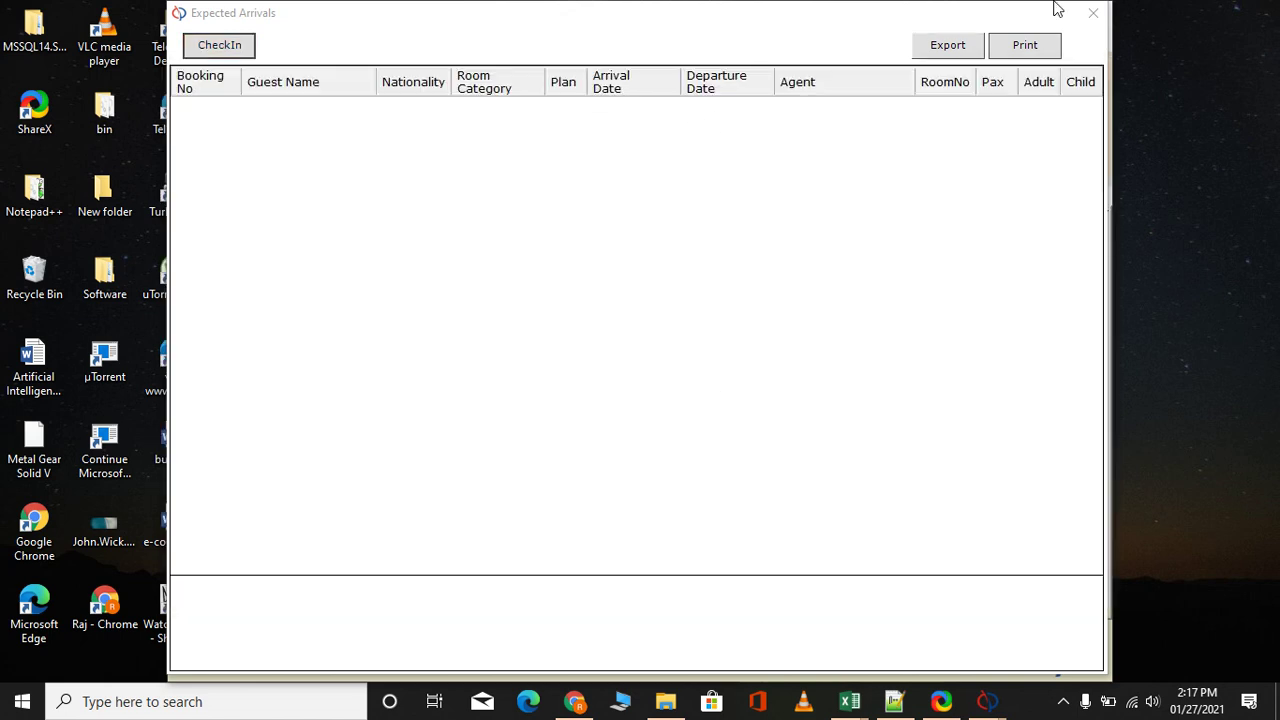
pyautogui.click(1090, 16)
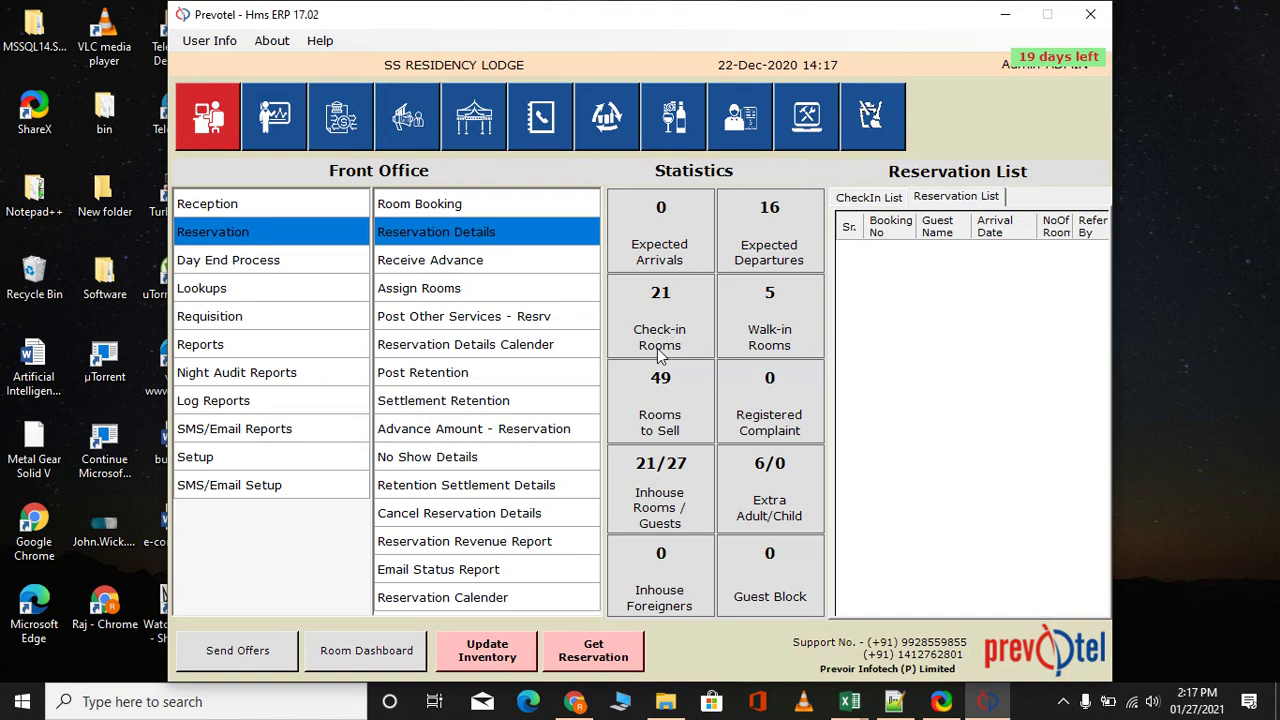
# Open the Check Out form from the Reception tasks
pyautogui.click(256, 207)
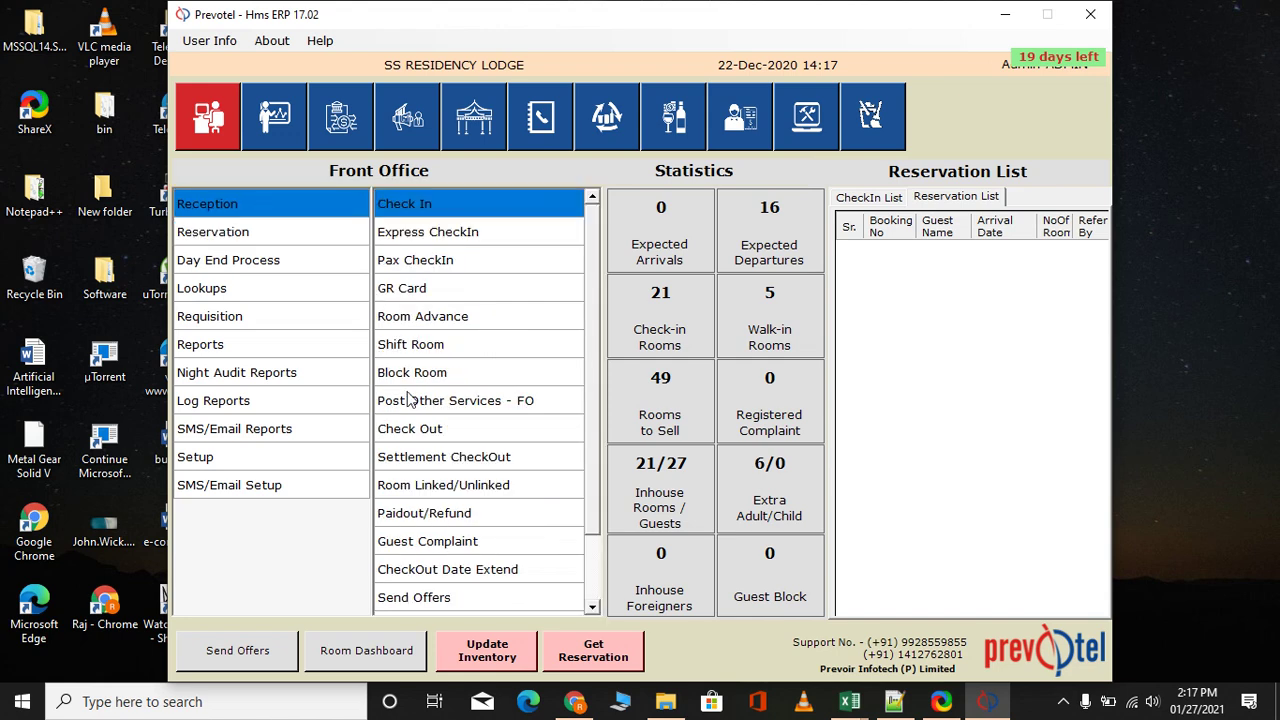
pyautogui.click(424, 434)
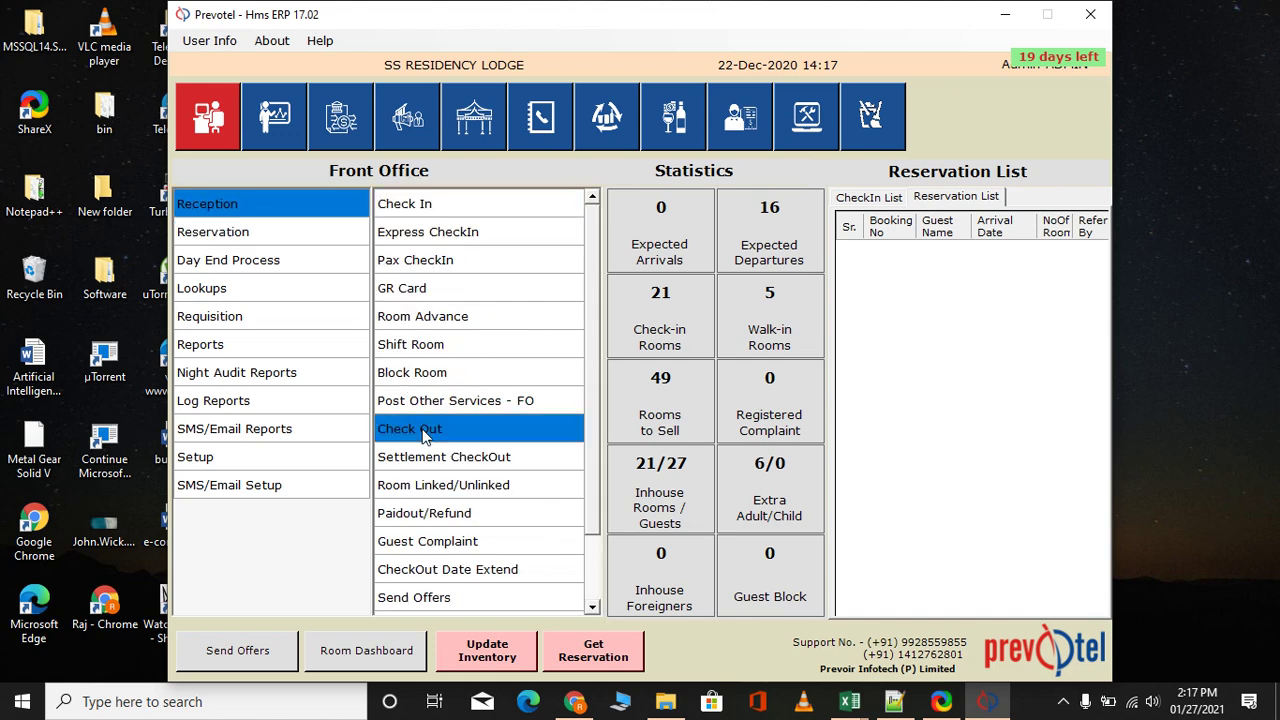
pyautogui.click(424, 434)
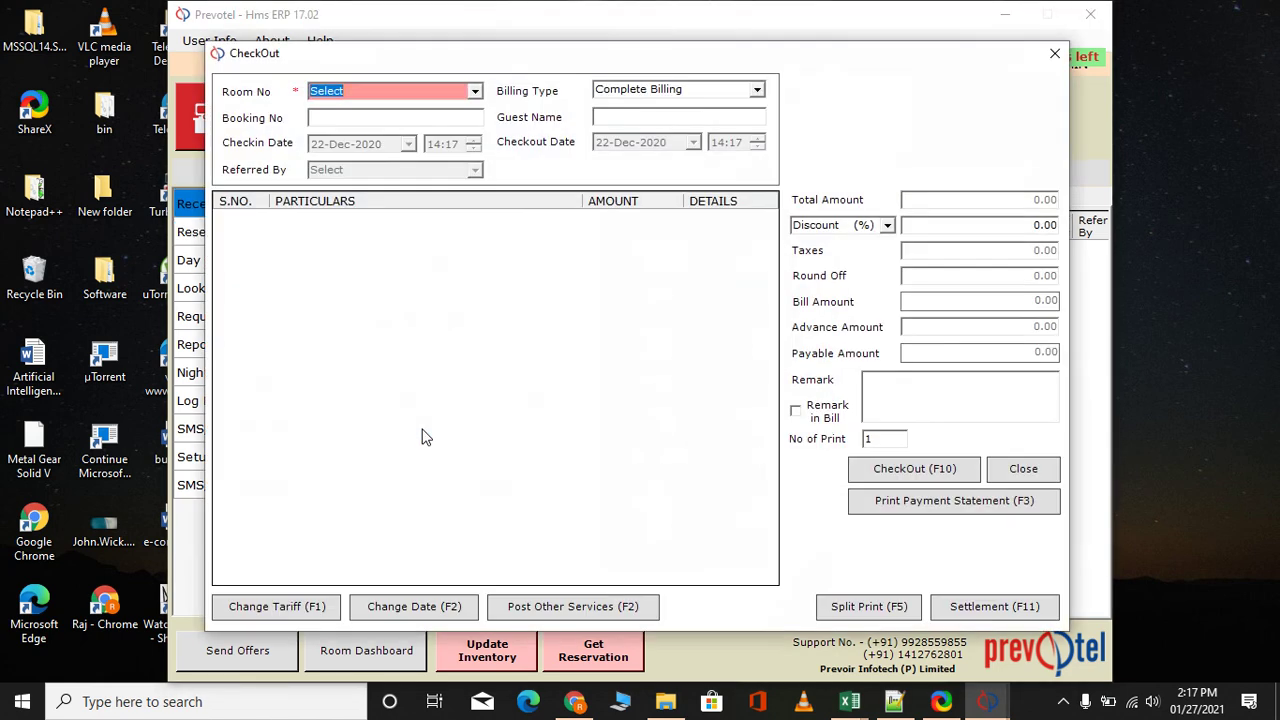
# Check out room 1005, with 1700.00 room charges and 1904.00 payable, and confirm
pyautogui.click(476, 92)
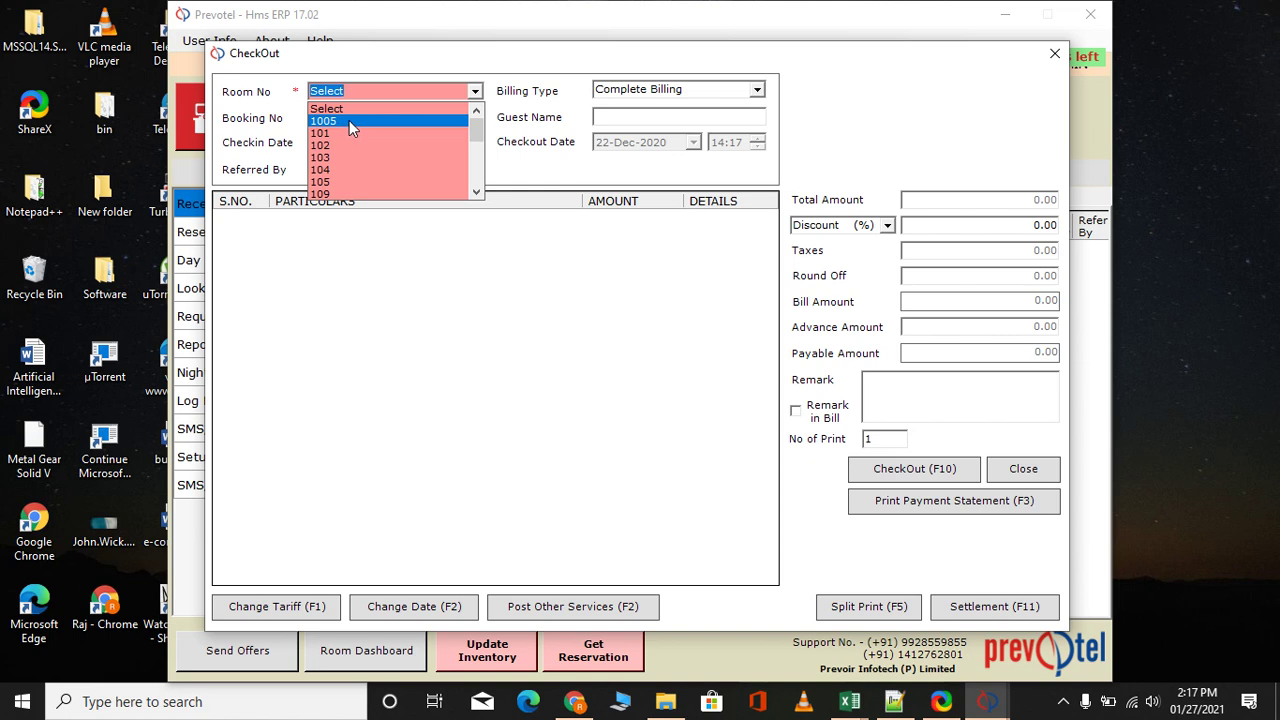
pyautogui.click(349, 120)
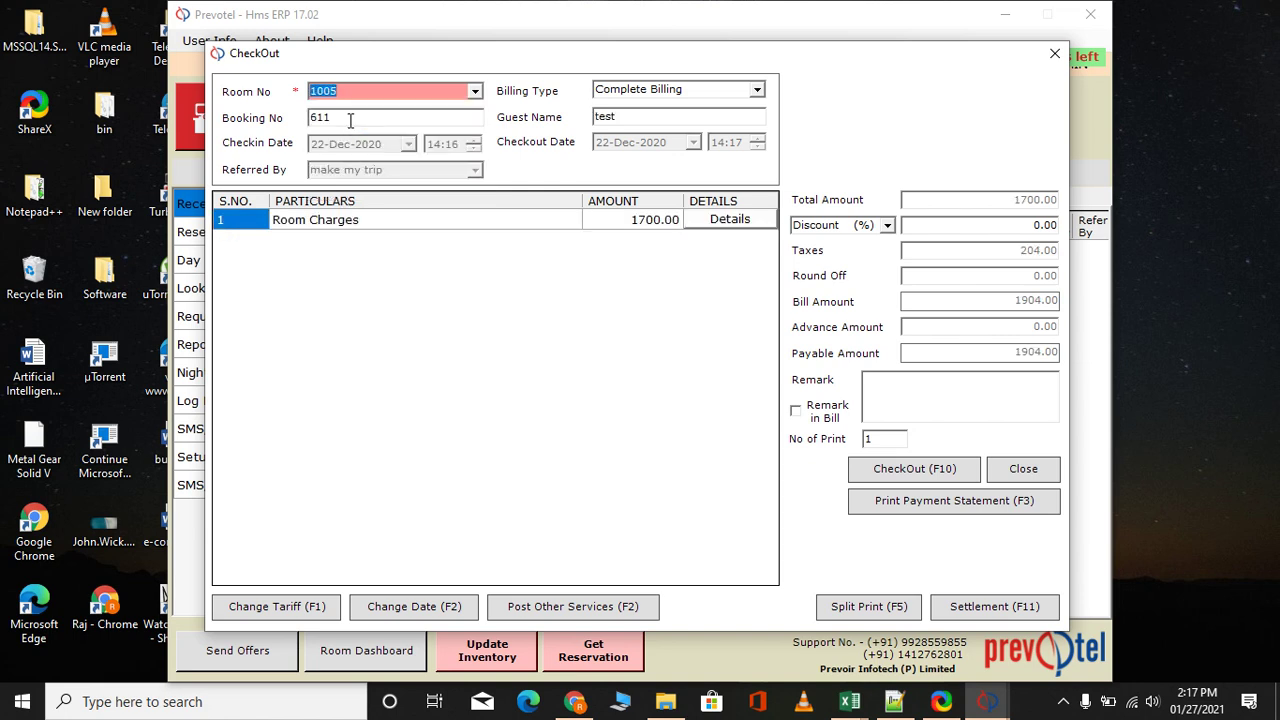
pyautogui.click(655, 222)
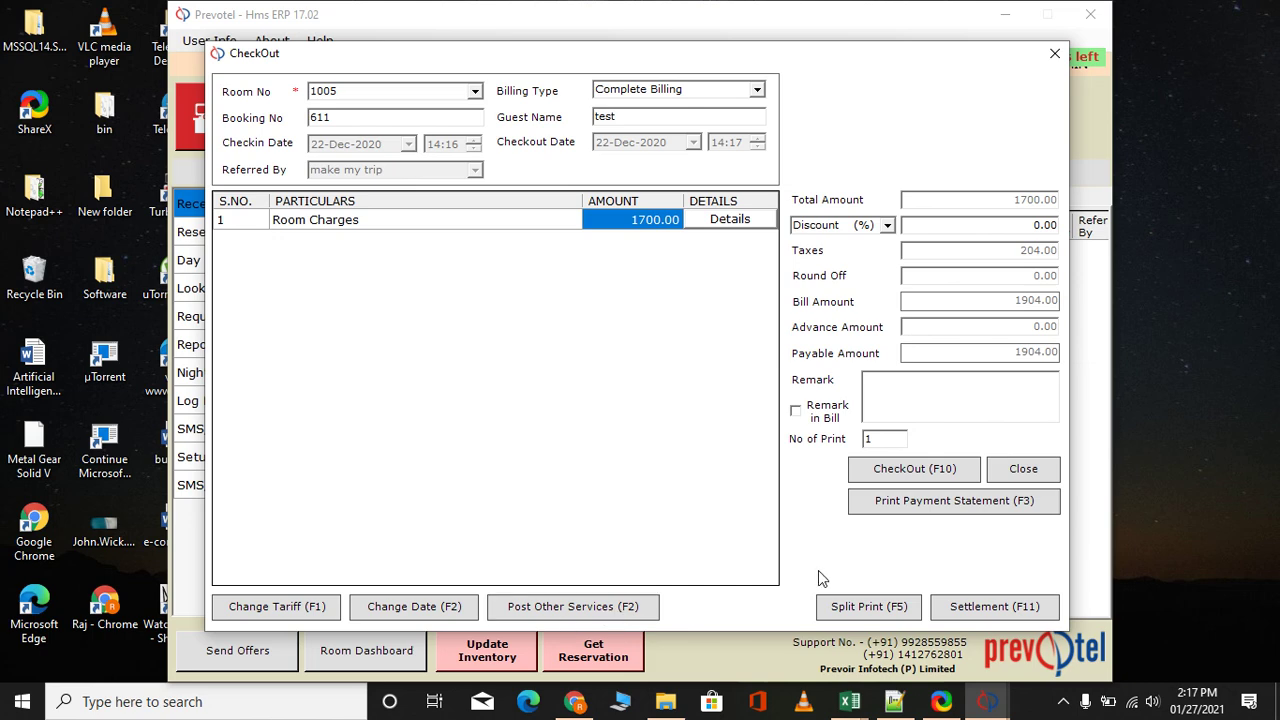
pyautogui.click(907, 471)
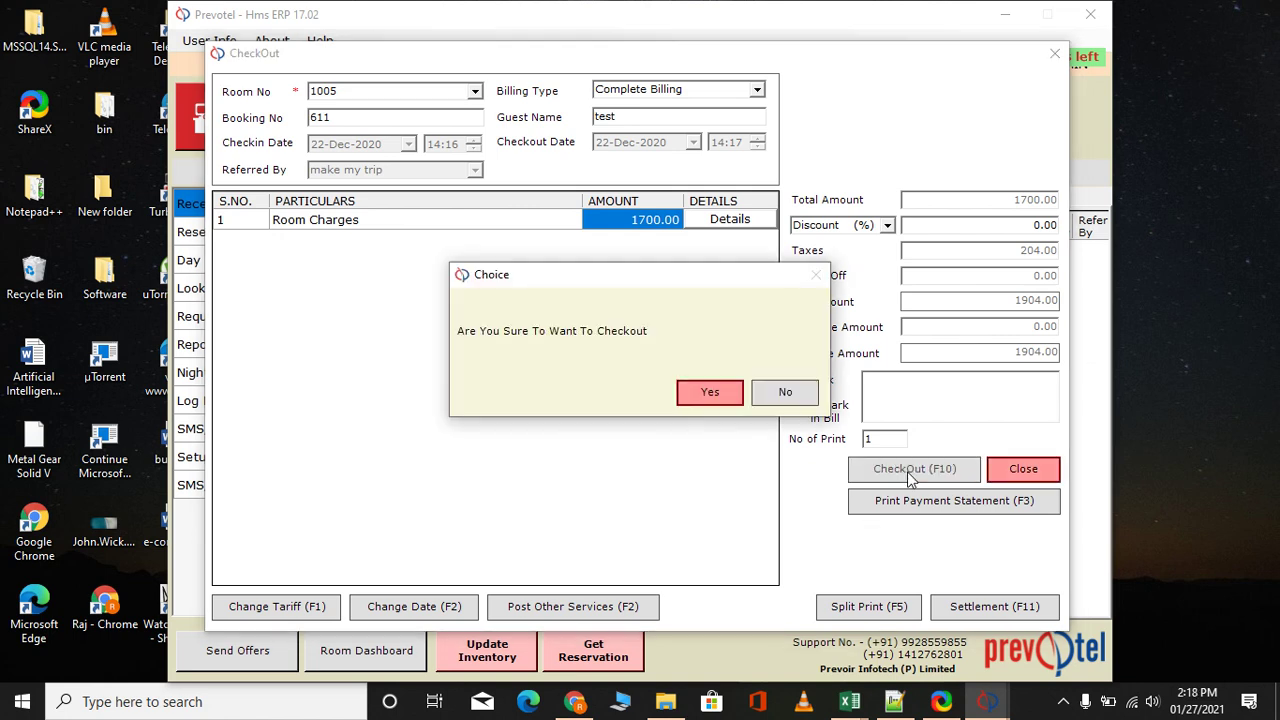
pyautogui.click(704, 388)
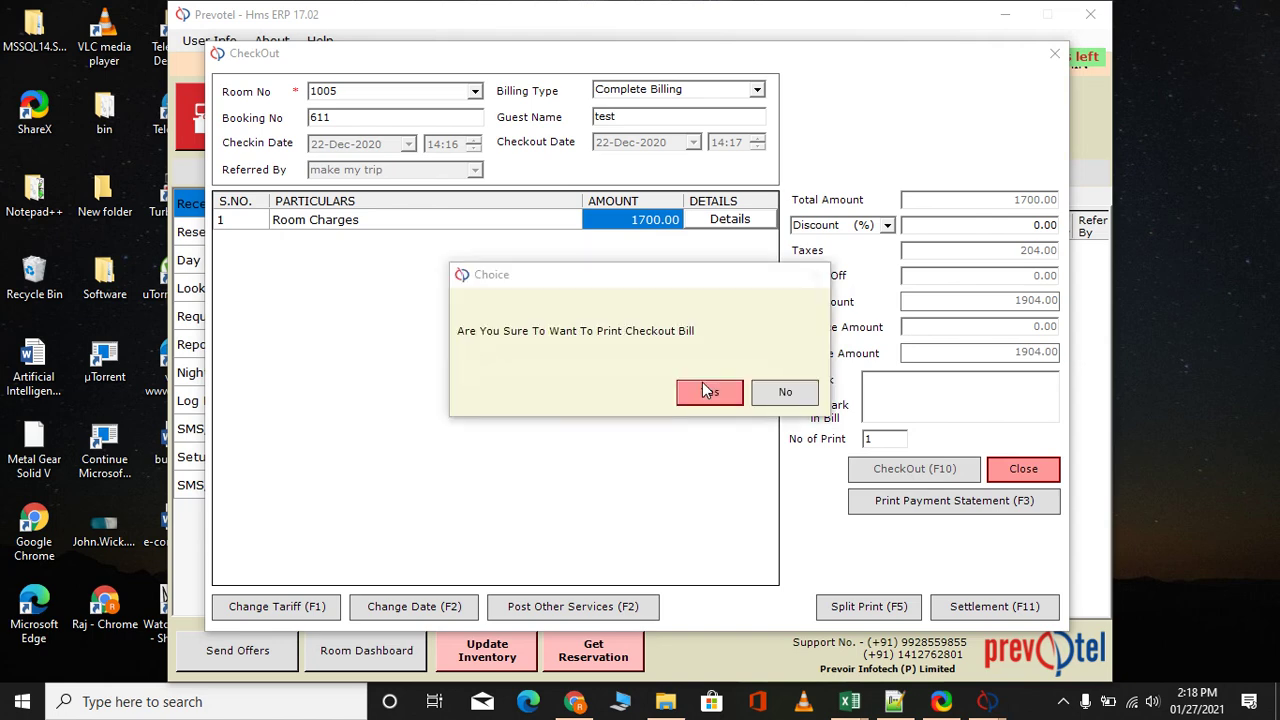
# Print bill 590's 1904.00 tax invoice, then close the invoice preview and the CheckOut form
pyautogui.click(717, 390)
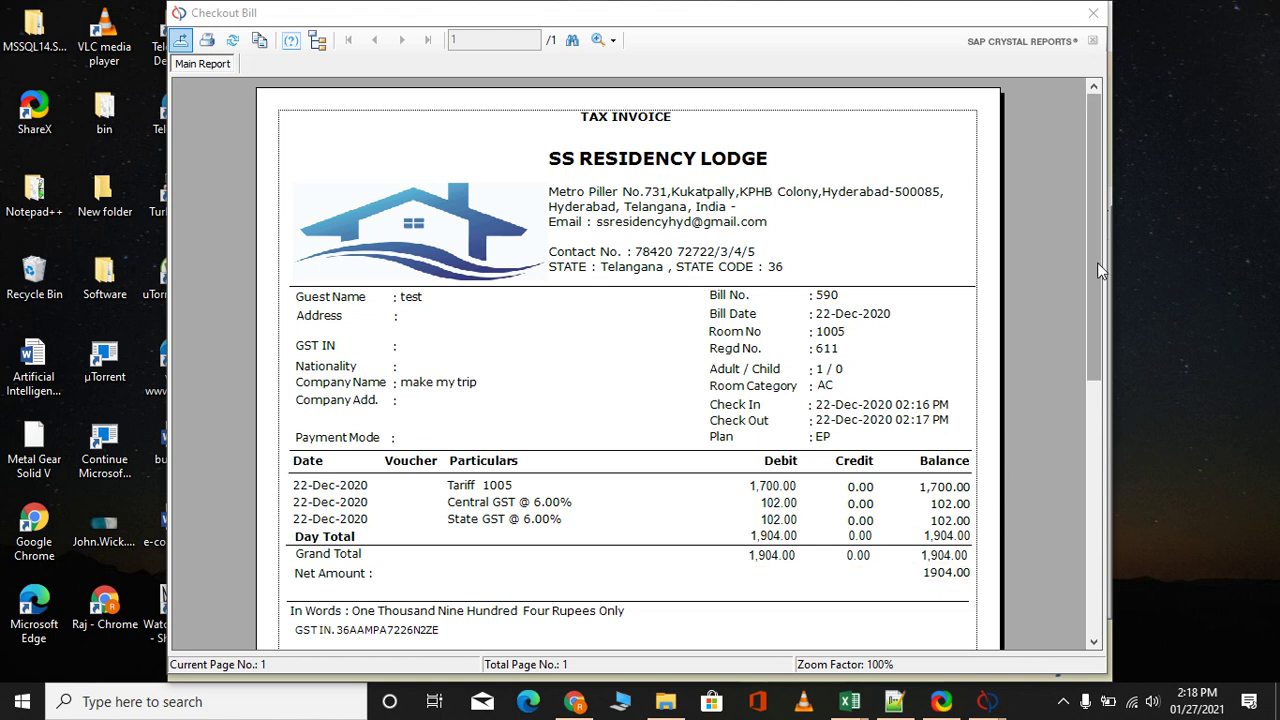
pyautogui.click(1093, 13)
pyautogui.click(1054, 52)
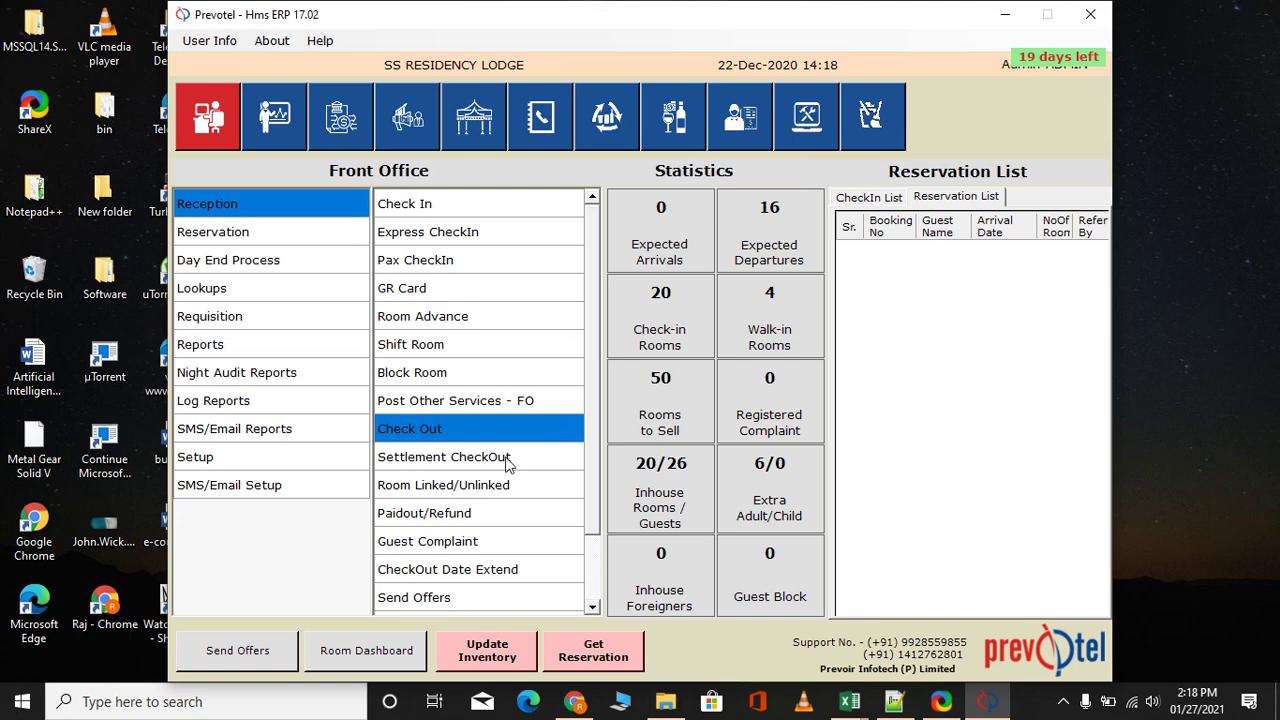
# Open Settlement CheckOut and select bill 590 for 1904.00
pyautogui.click(506, 462)
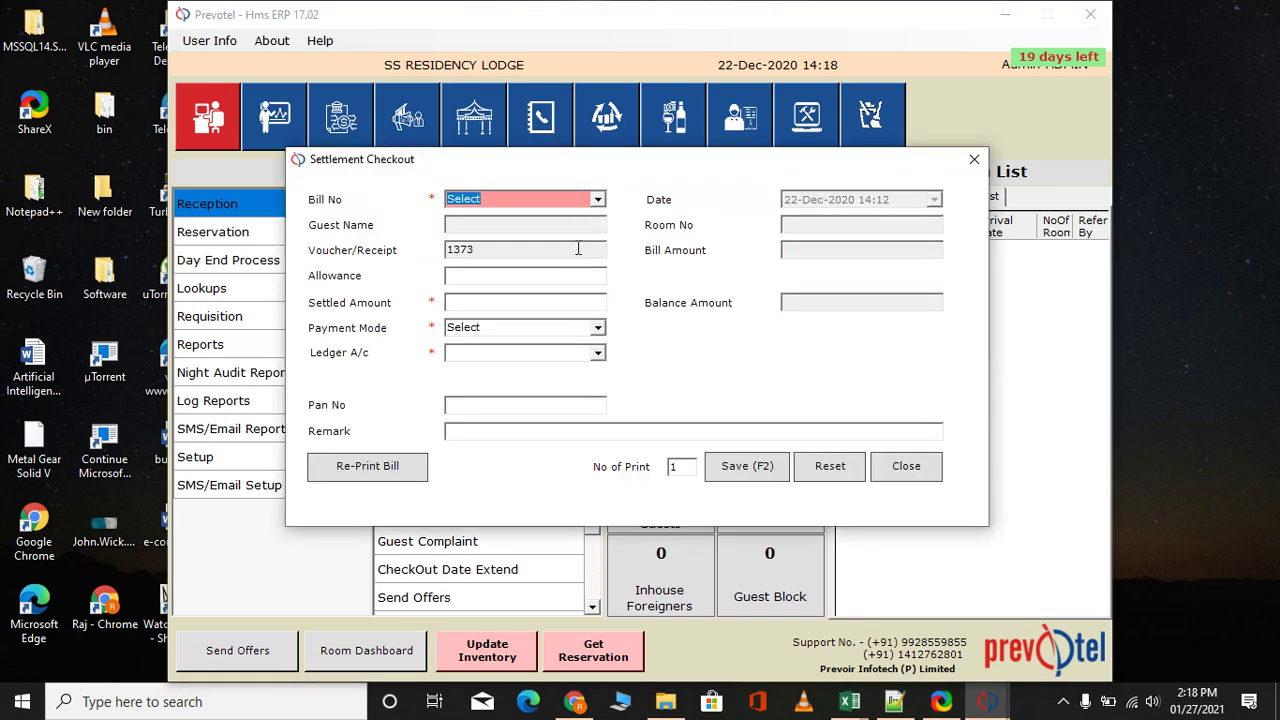
pyautogui.click(598, 199)
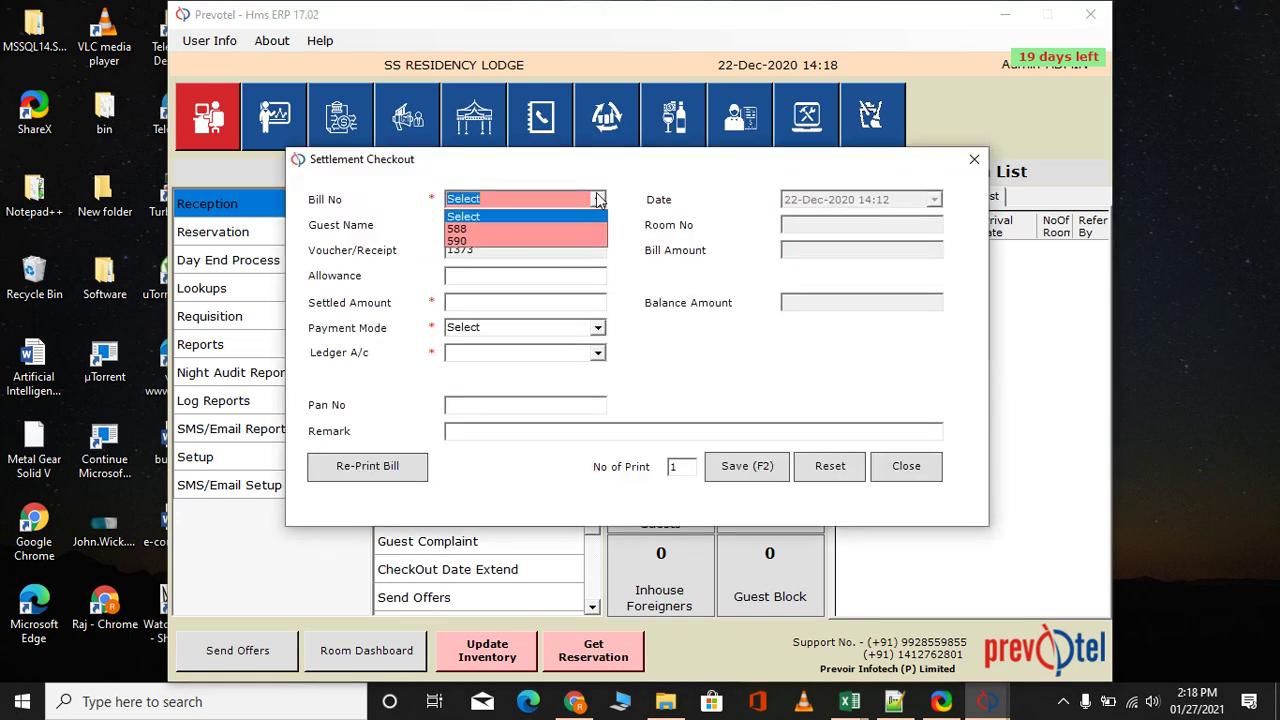
pyautogui.click(495, 241)
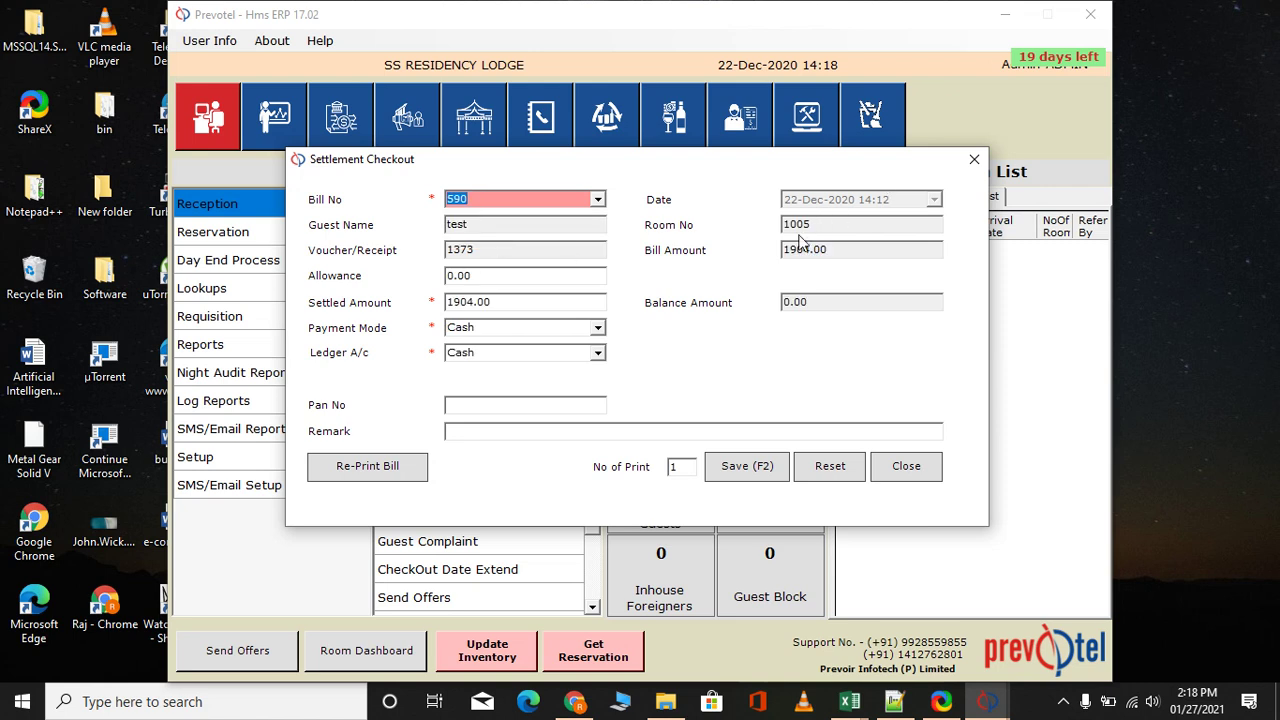
# Set payment mode to B.T.C. with ledger make my trip, and save the settlement
pyautogui.click(597, 330)
pyautogui.click(597, 330)
pyautogui.click(597, 330)
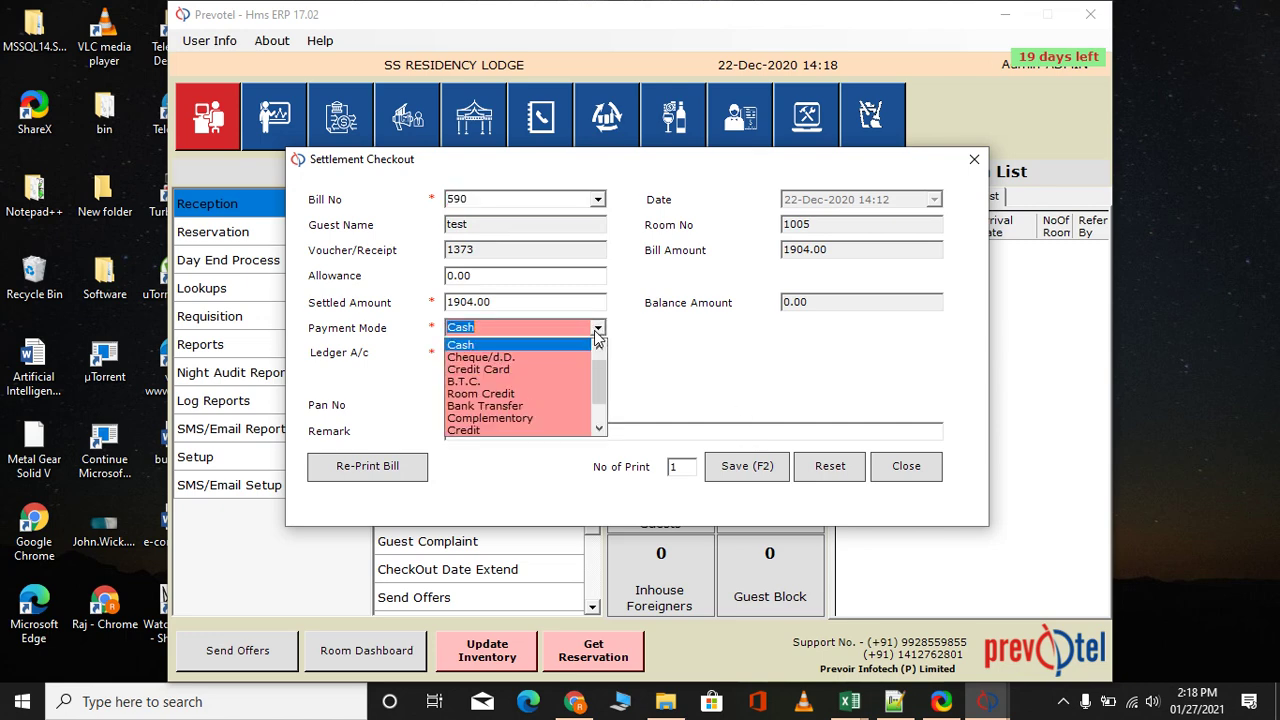
pyautogui.click(535, 382)
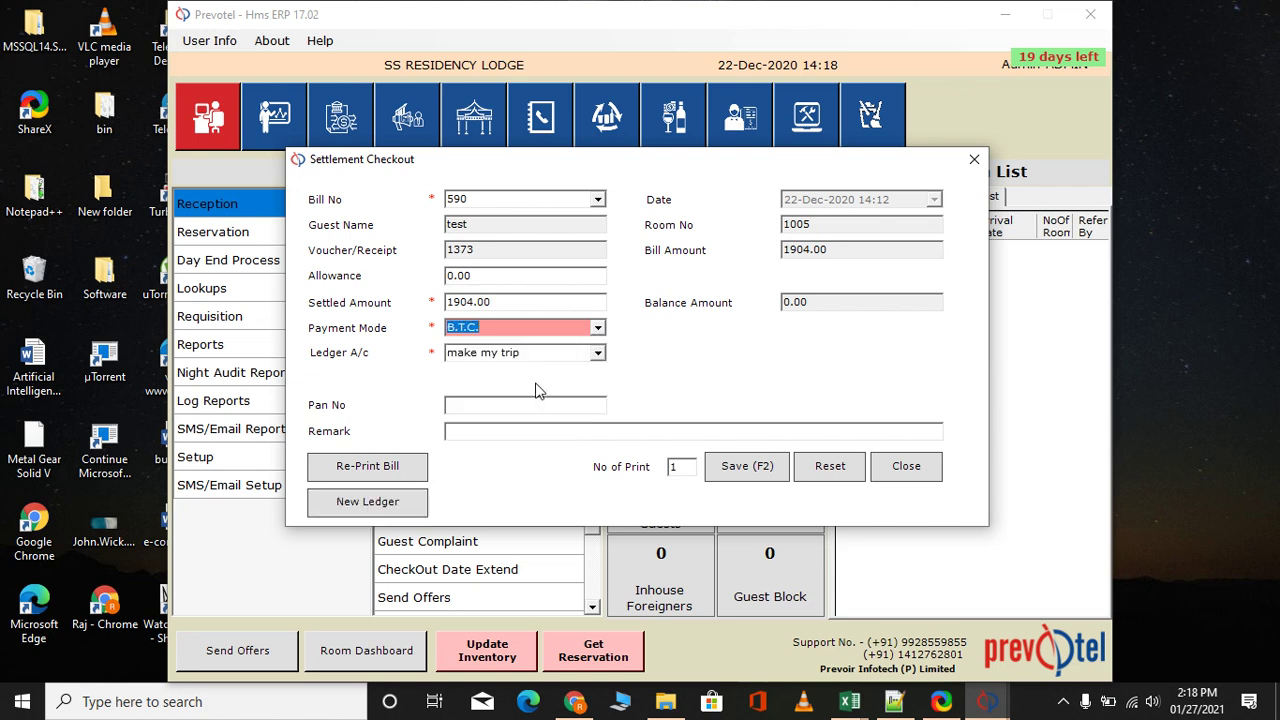
pyautogui.click(598, 358)
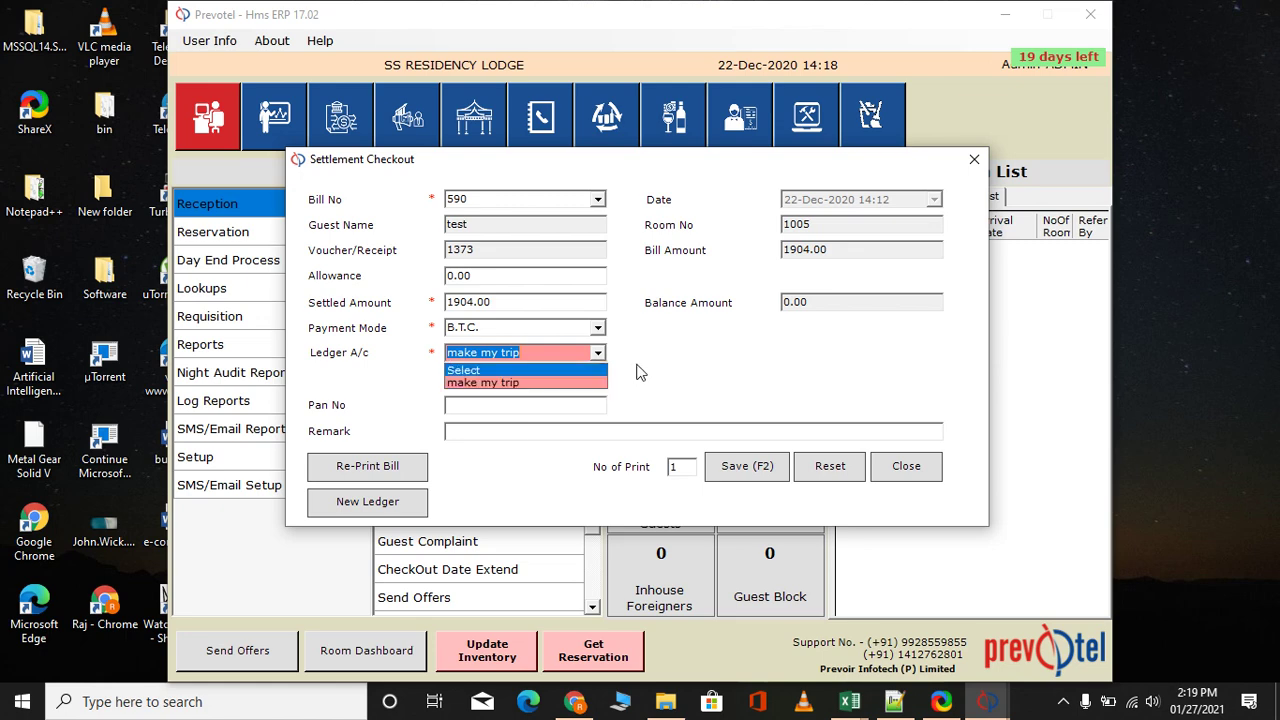
pyautogui.click(530, 390)
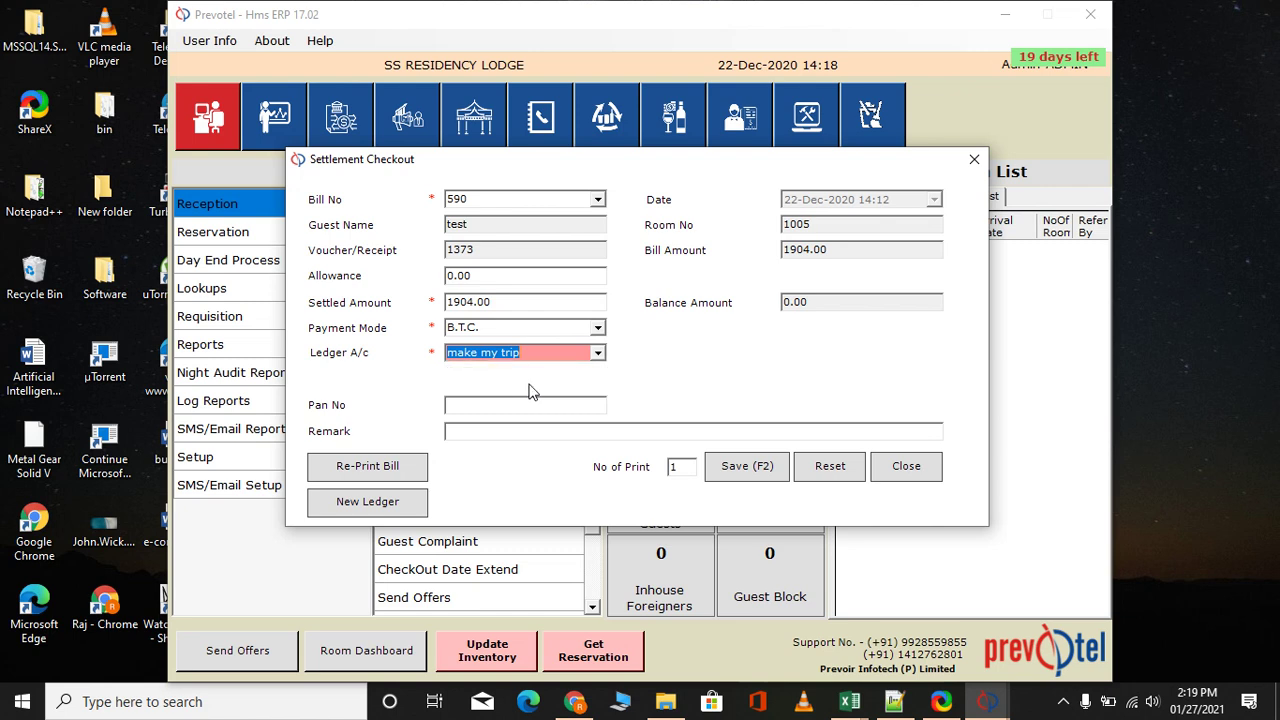
pyautogui.click(478, 431)
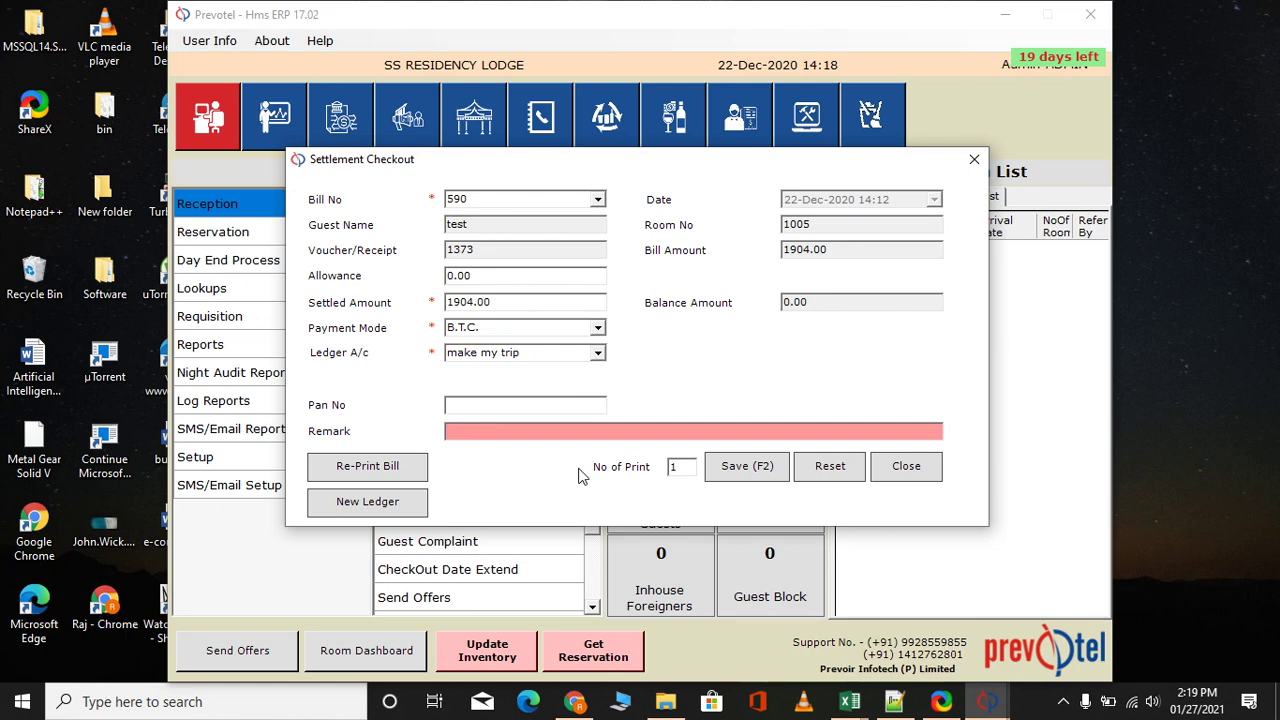
pyautogui.click(745, 477)
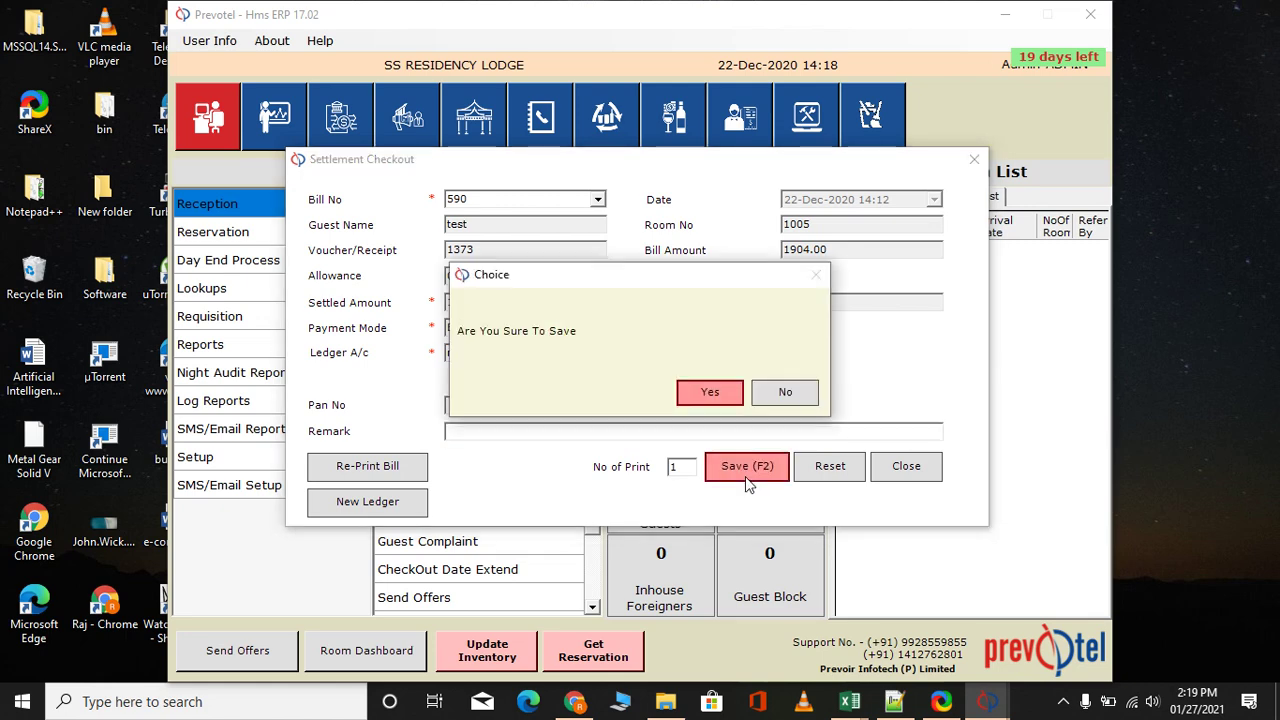
pyautogui.click(717, 392)
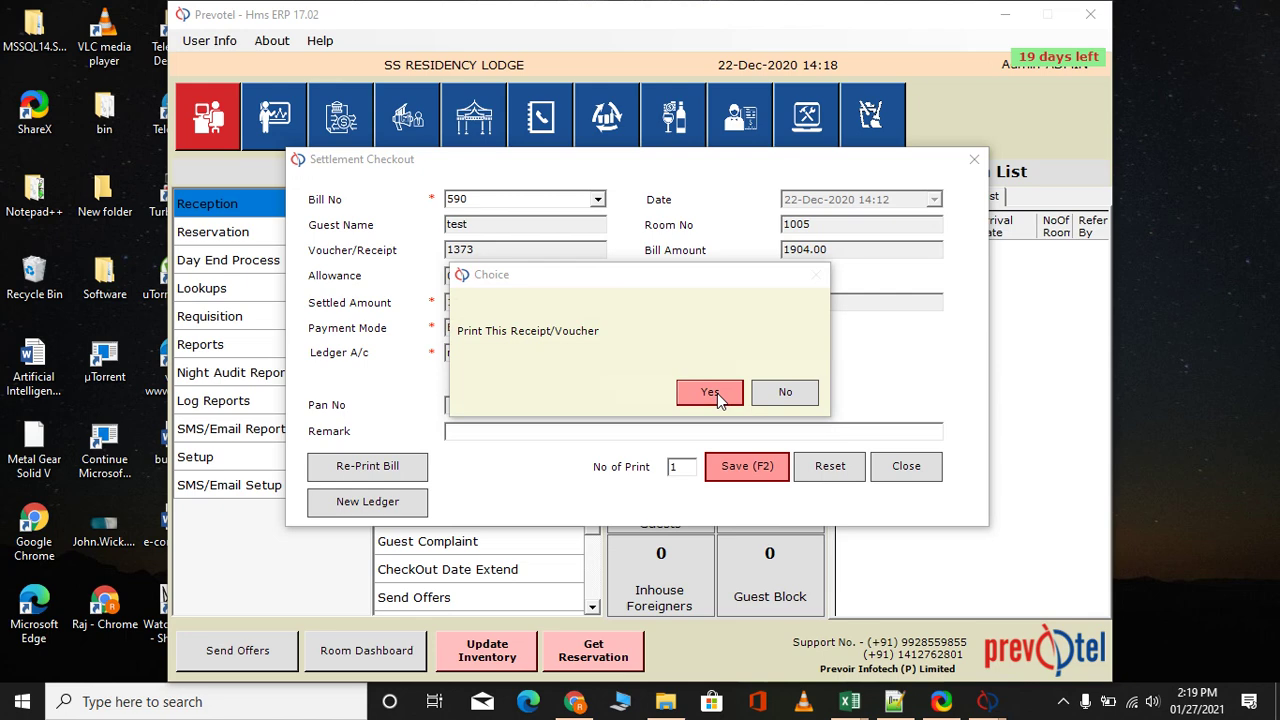
# Print CheckOut Voucher 1,373 for bill 590, close it and the settlement form, and return to Reception
pyautogui.click(717, 393)
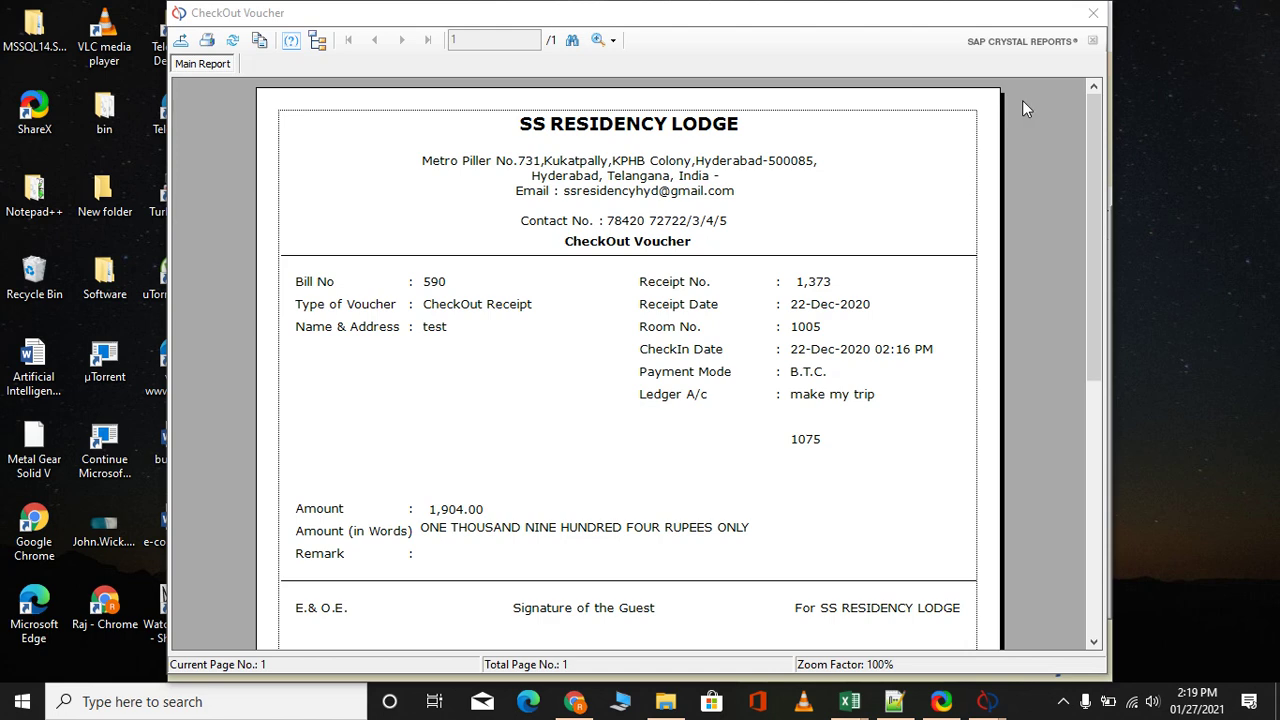
pyautogui.click(1094, 17)
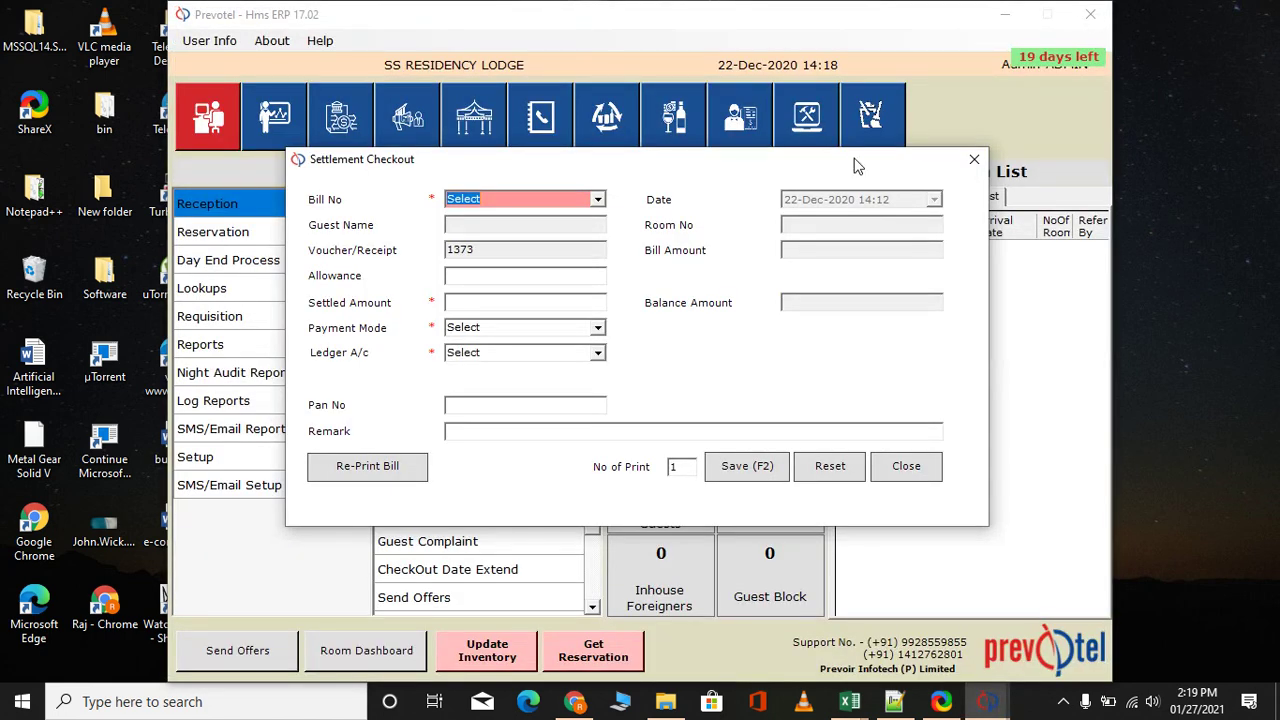
pyautogui.click(907, 474)
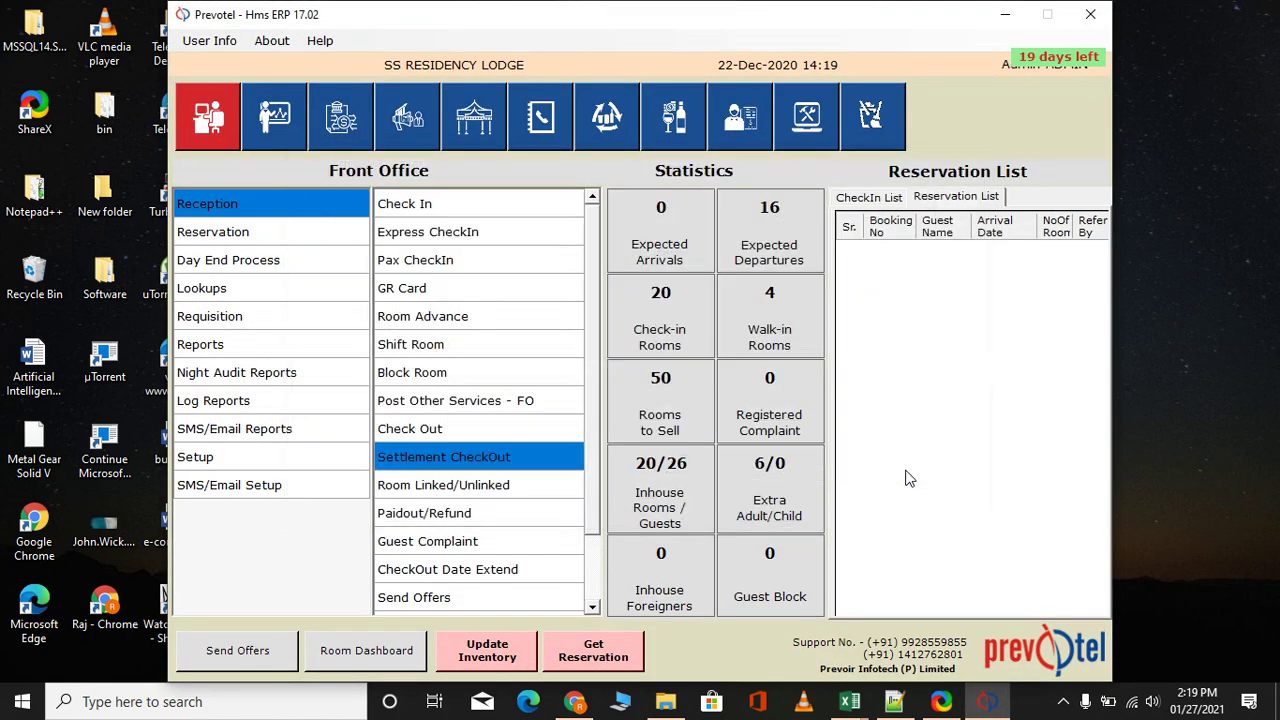
pyautogui.click(226, 118)
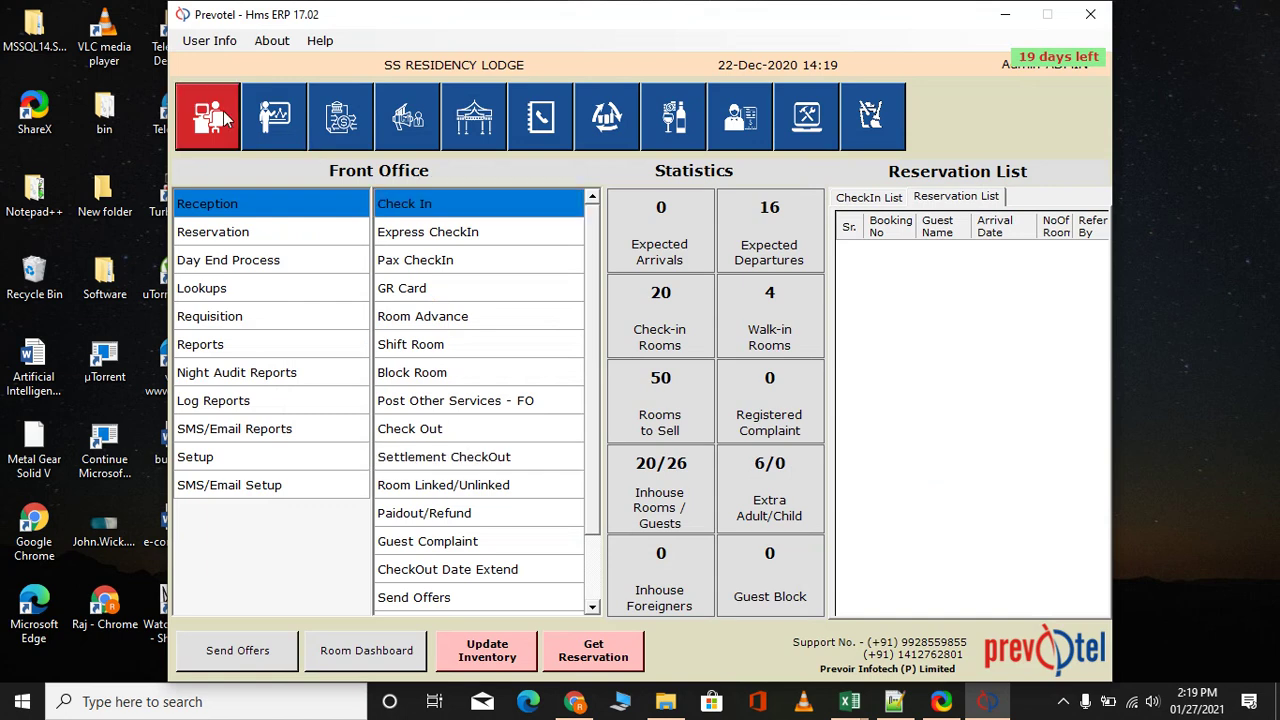